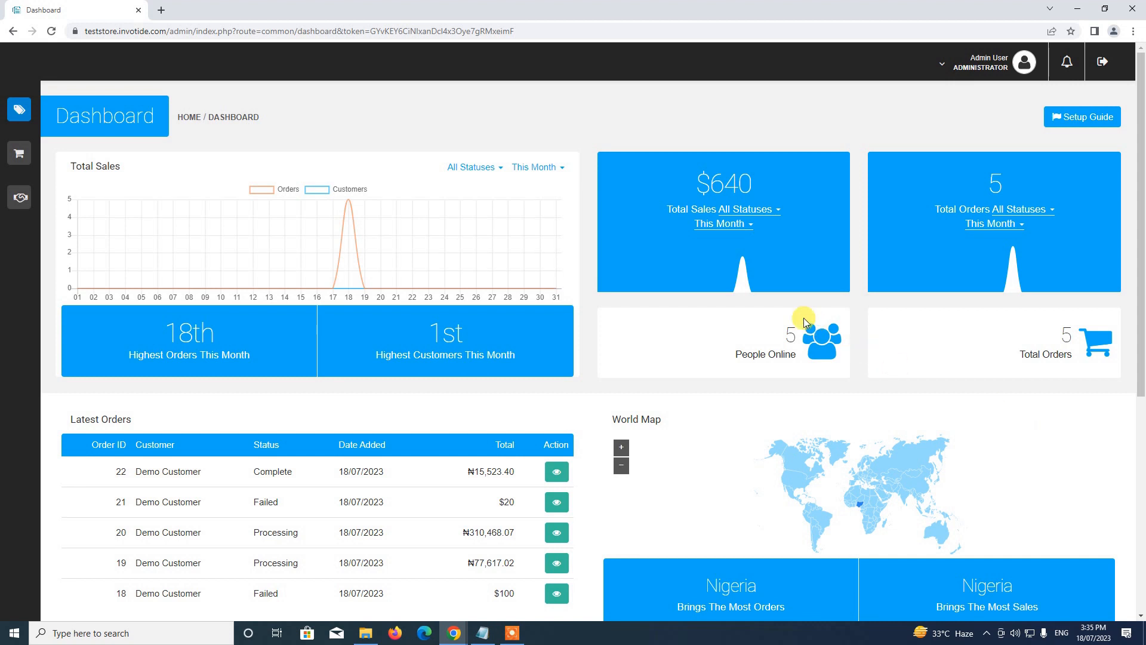
From Store Management > Catalog > Products, start adding a new product.
{"action": "mouse_move", "coordinate": [12, 110]}
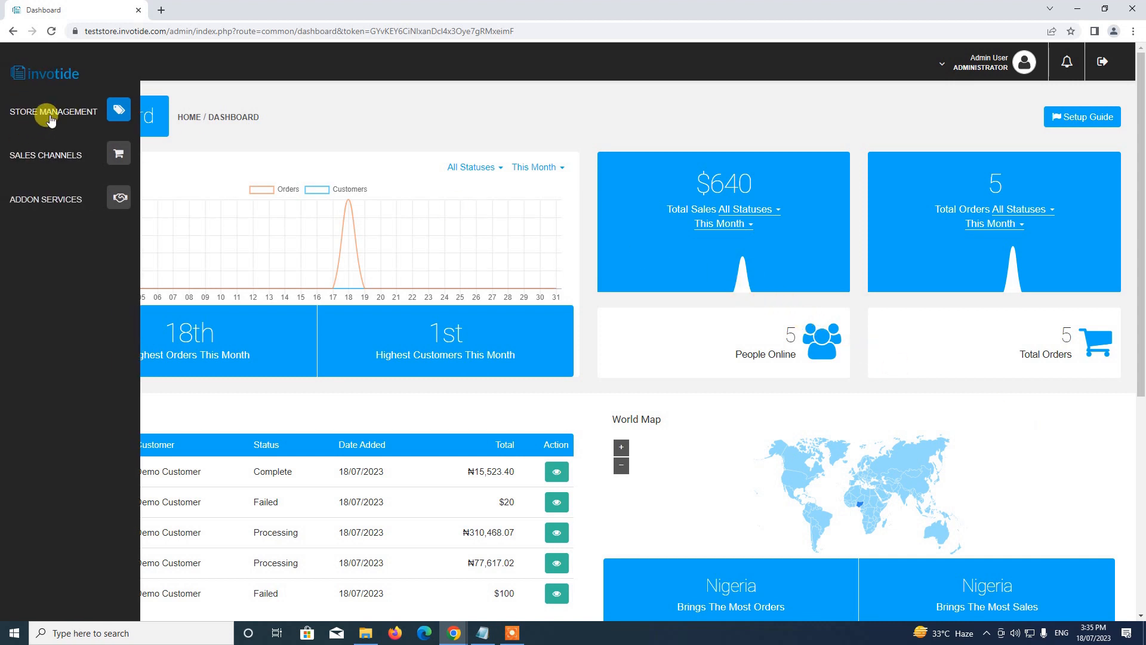
{"action": "left_click", "coordinate": [53, 113]}
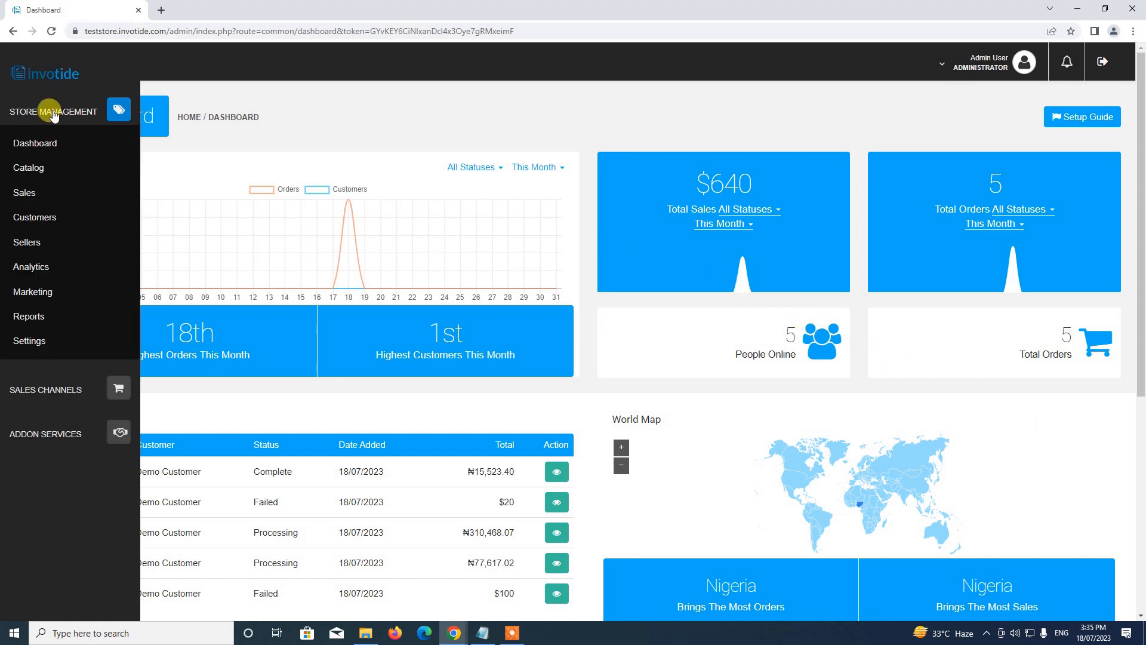
{"action": "left_click", "coordinate": [33, 165]}
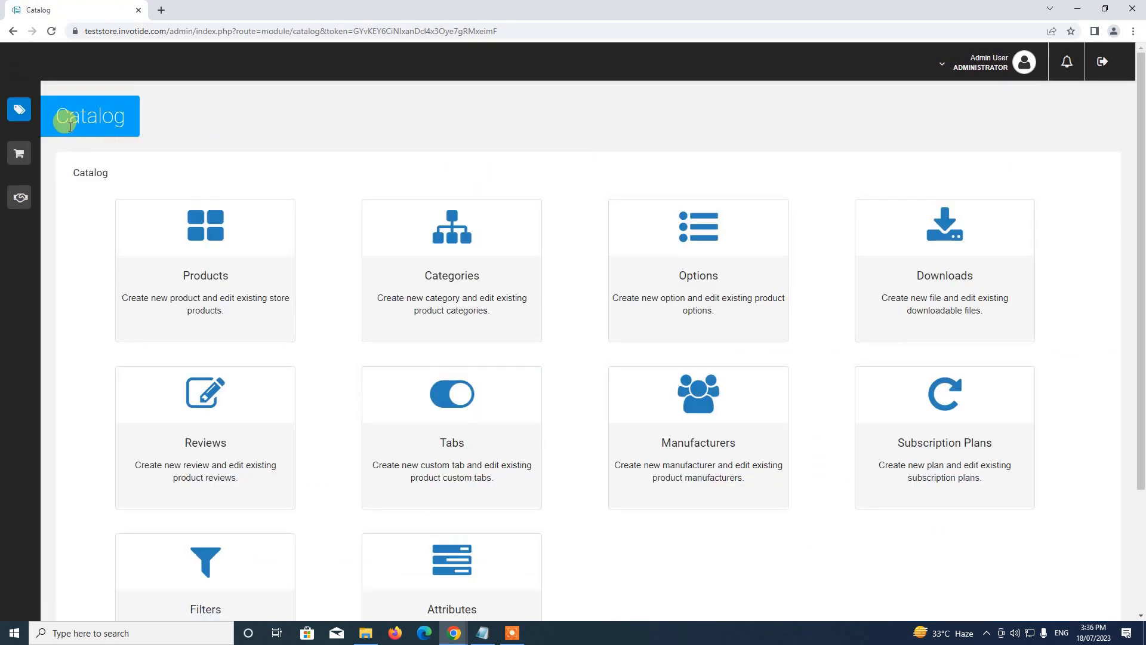
{"action": "left_click", "coordinate": [256, 225]}
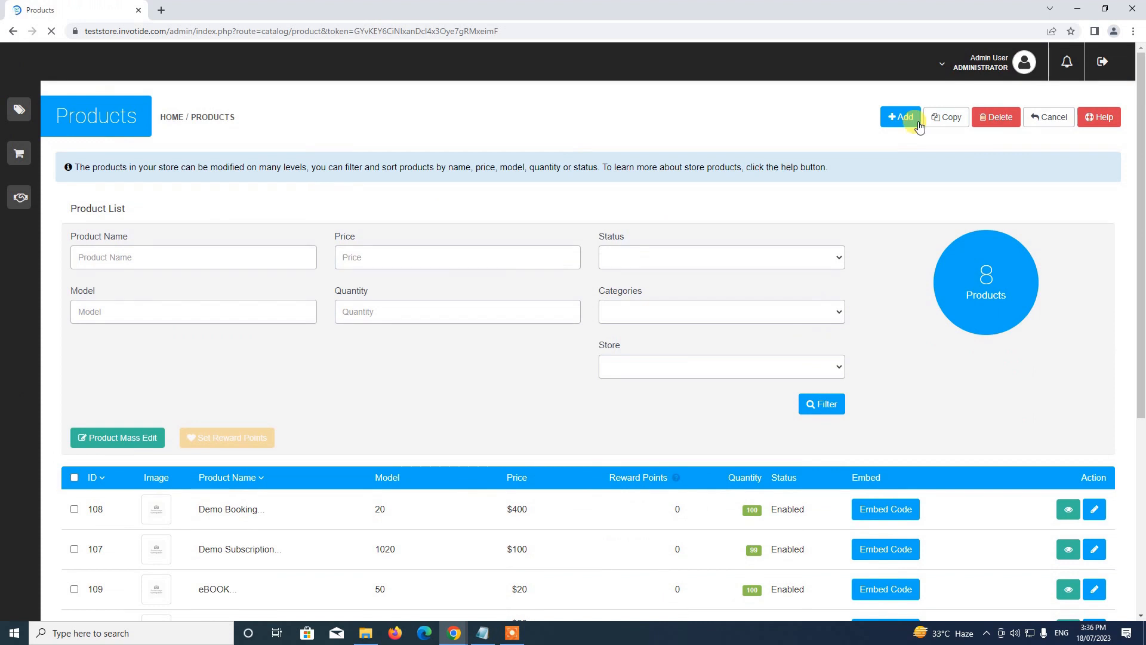
{"action": "left_click", "coordinate": [919, 122]}
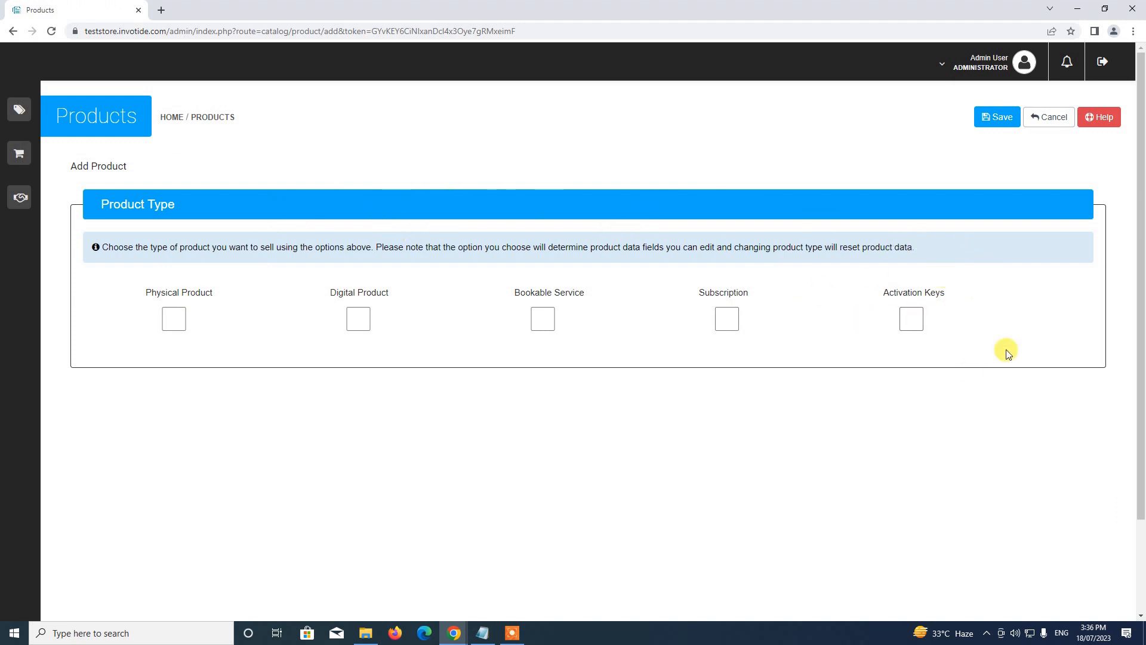
Choose Activation Keys as the product type and place the cursor in Product Name.
{"action": "left_click", "coordinate": [909, 320]}
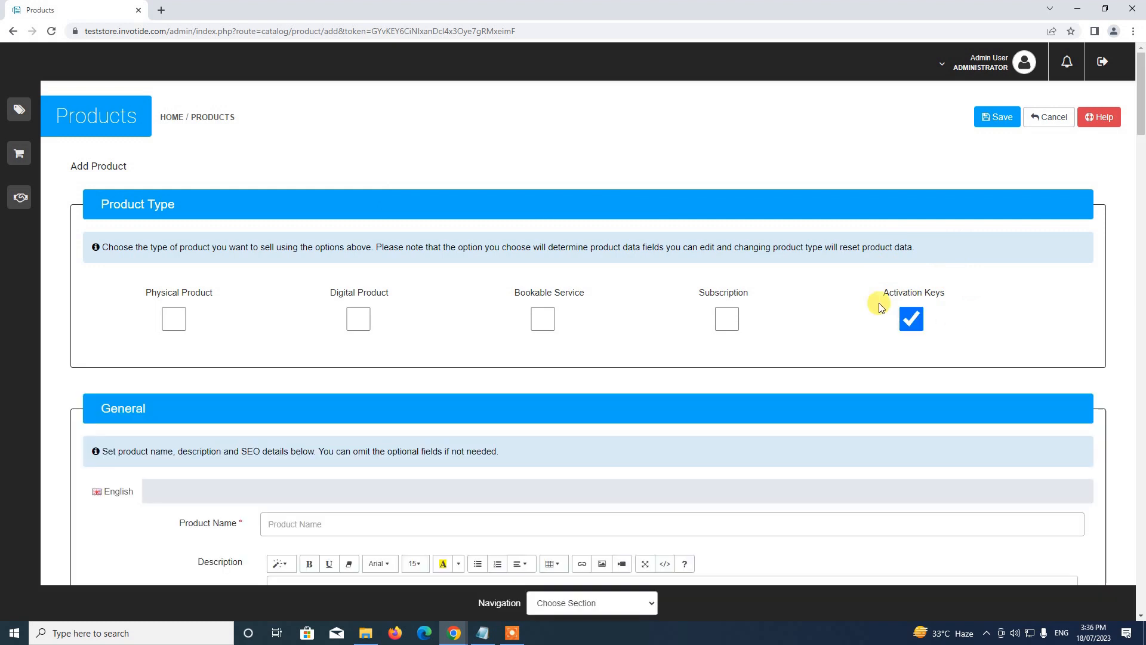
{"action": "scroll", "coordinate": [843, 287], "scroll_direction": "down", "scroll_amount": 3}
{"action": "left_click", "coordinate": [527, 350]}
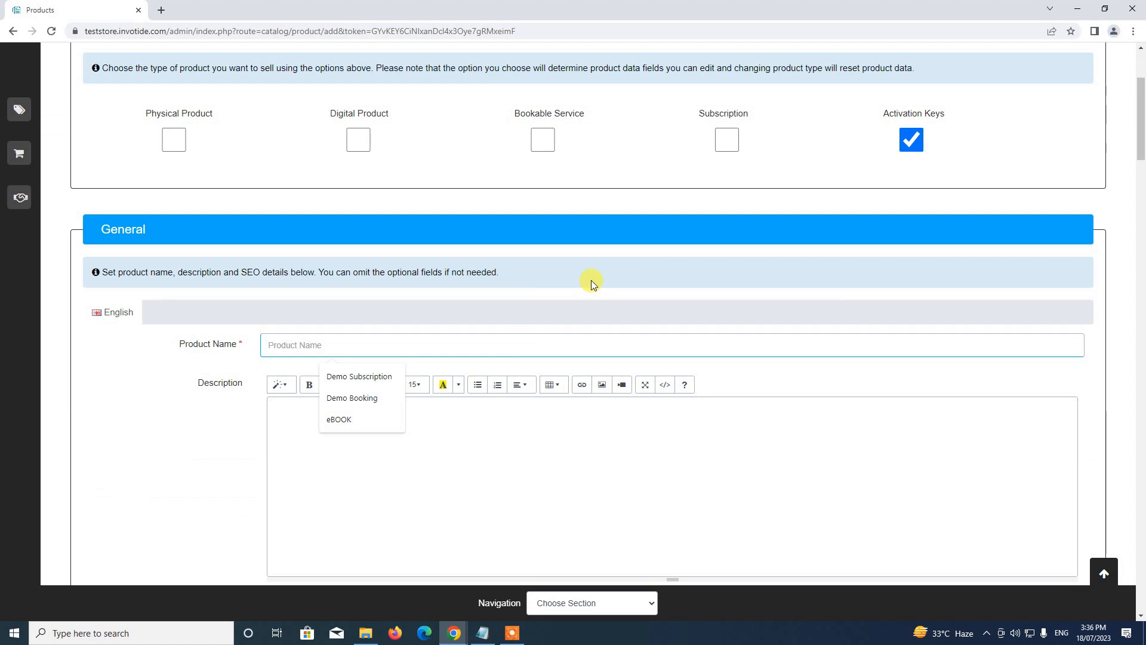
Name the product 'Pin Code Demo' with description 'This is a test activation key'.
{"action": "type", "text": "Pin Code"}
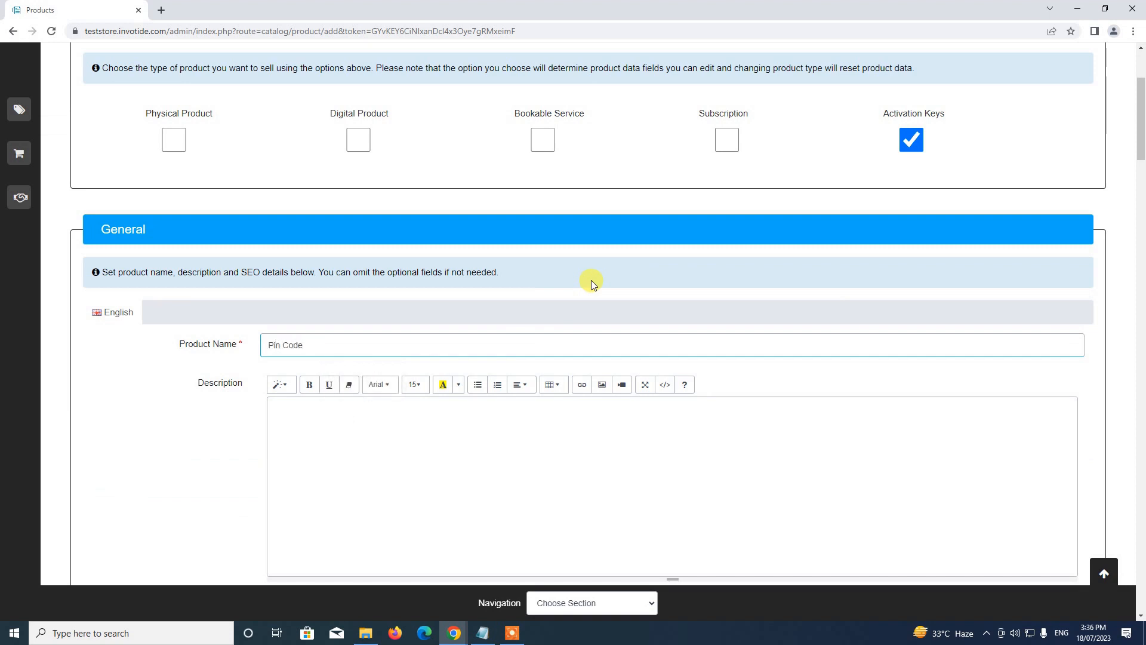
{"action": "type", "text": " Demo"}
{"action": "left_click", "coordinate": [625, 419]}
{"action": "type", "text": "This "}
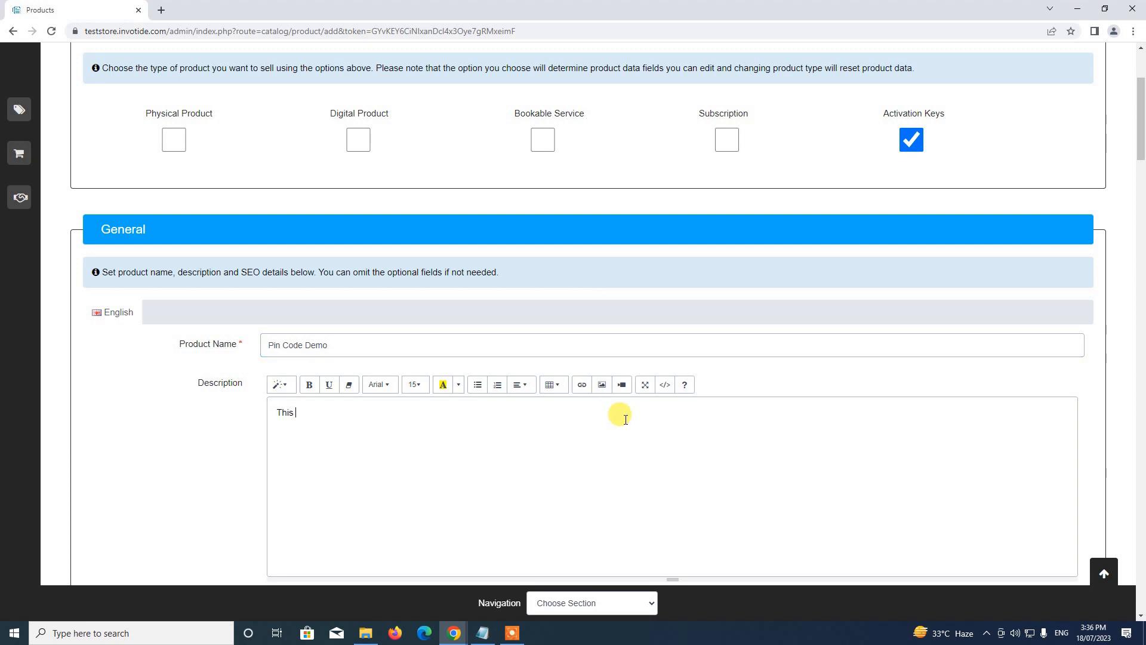
{"action": "type", "text": "is a test activation key"}
Enter 'Pin Code Demo' as the Meta Tag Title.
{"action": "scroll", "coordinate": [626, 419], "scroll_direction": "down", "scroll_amount": 4}
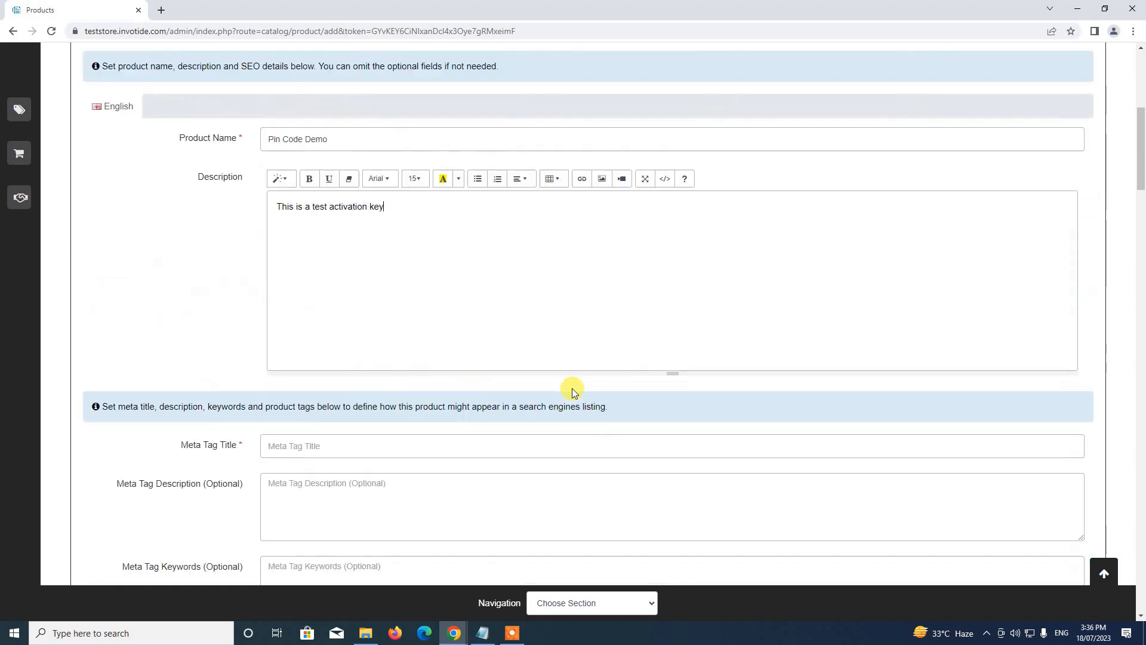
{"action": "left_click", "coordinate": [433, 412]}
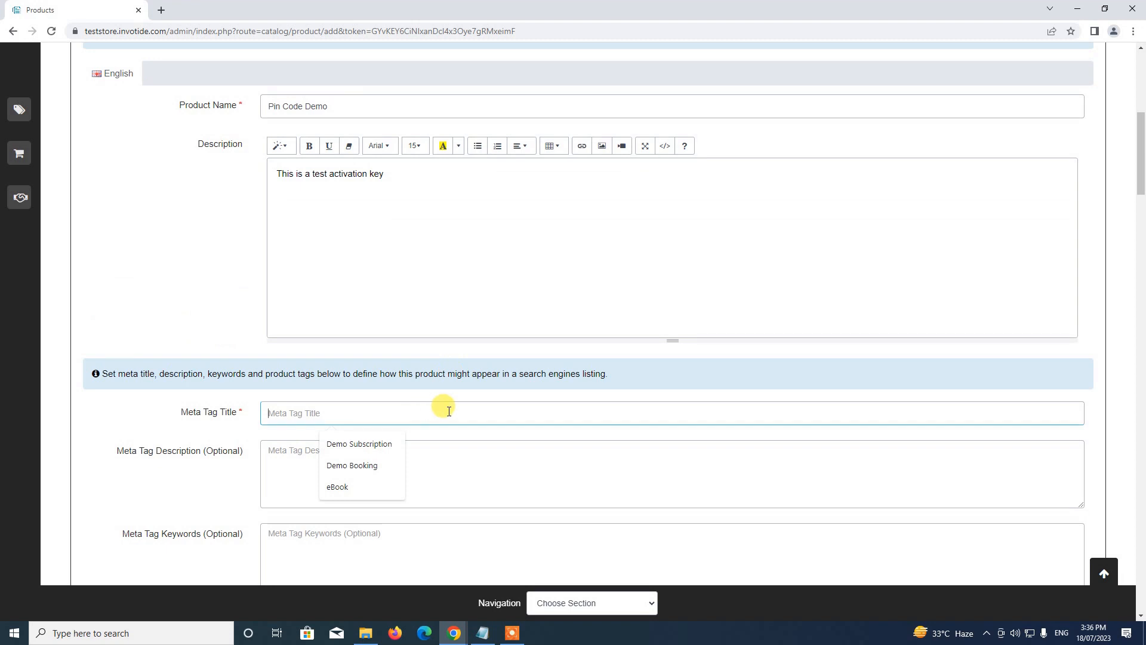
{"action": "type", "text": "Pin Code"}
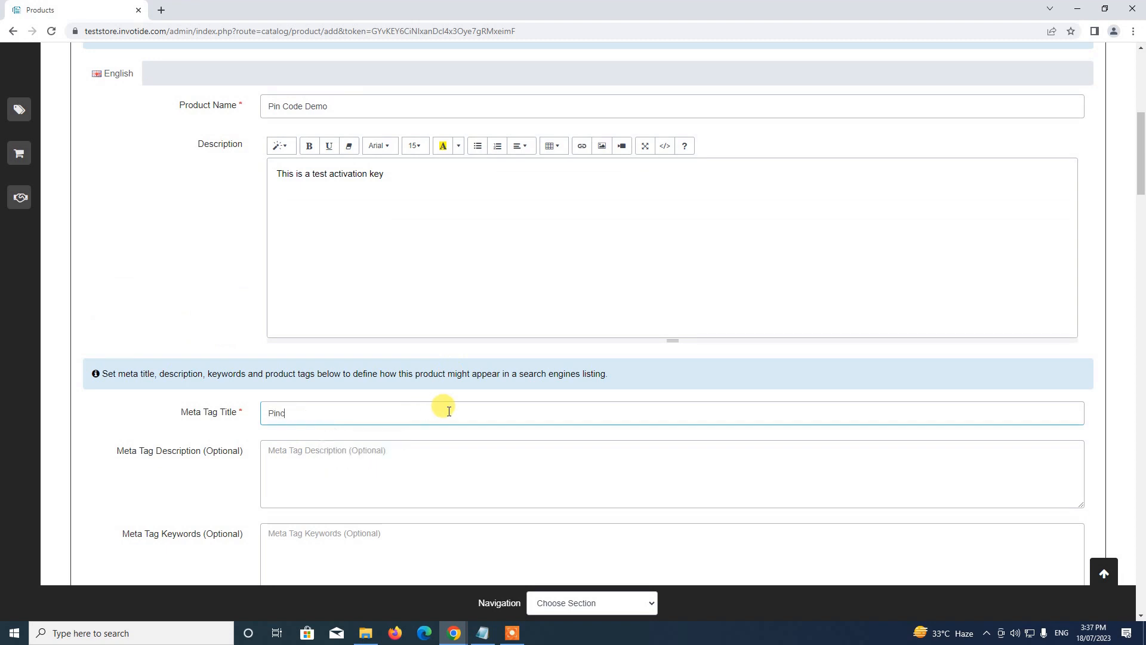
{"action": "type", "text": " Demo"}
{"action": "scroll", "coordinate": [448, 411], "scroll_direction": "down", "scroll_amount": 4}
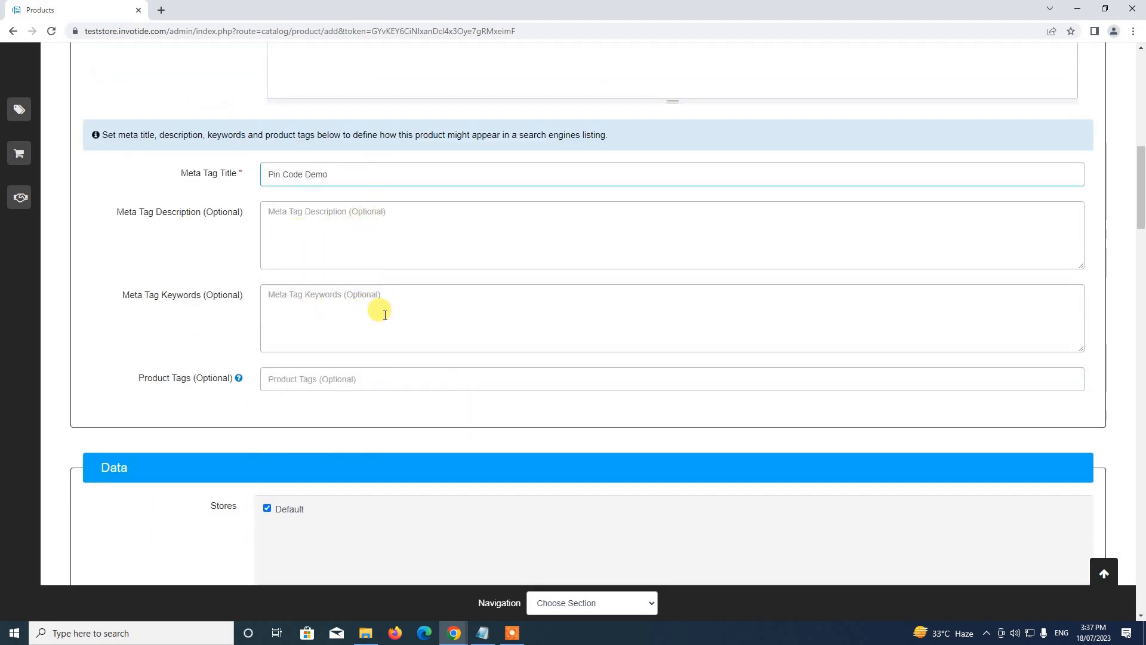
{"action": "scroll", "coordinate": [379, 309], "scroll_direction": "down", "scroll_amount": 1}
{"action": "scroll", "coordinate": [364, 239], "scroll_direction": "down", "scroll_amount": 2}
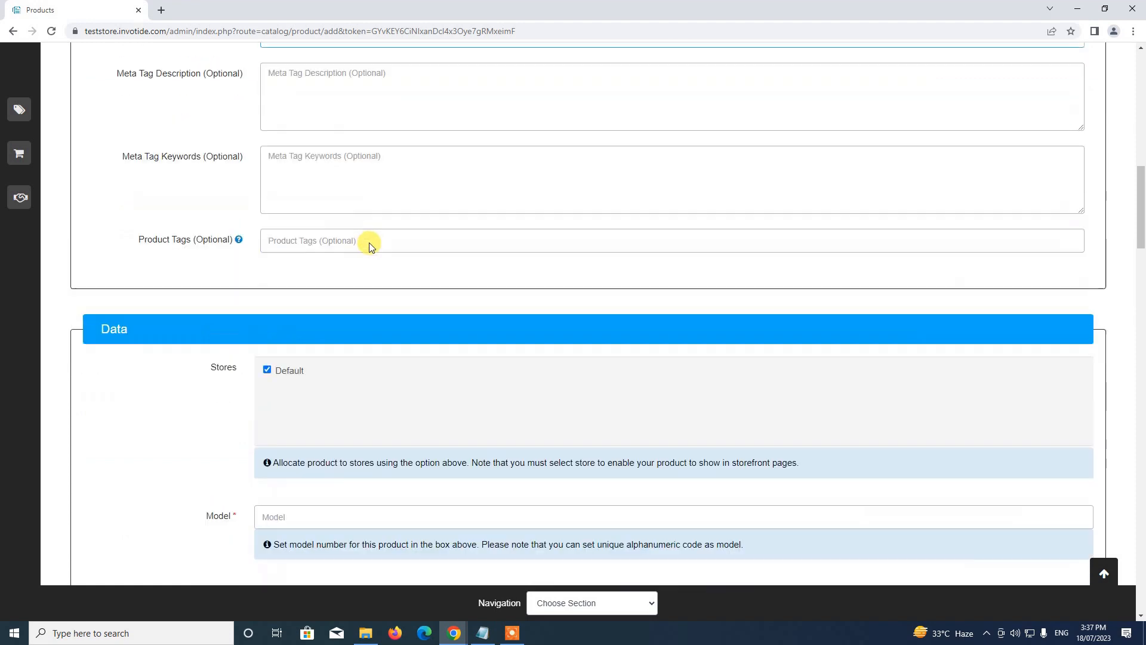
{"action": "scroll", "coordinate": [358, 251], "scroll_direction": "up", "scroll_amount": 3}
{"action": "scroll", "coordinate": [389, 332], "scroll_direction": "down", "scroll_amount": 3}
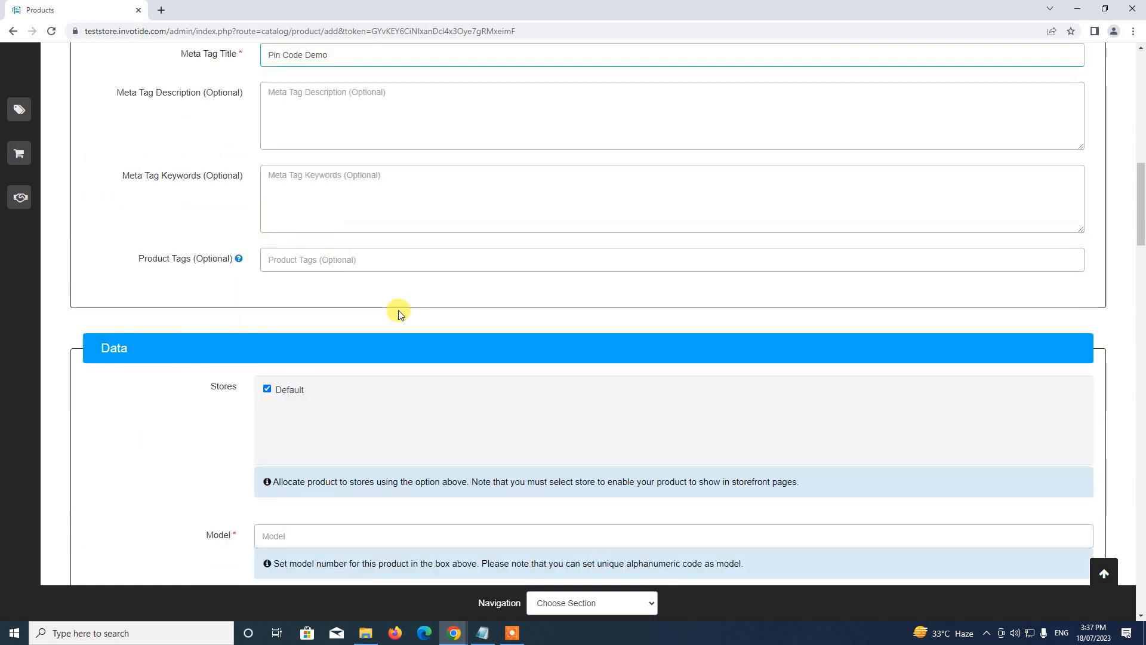
{"action": "scroll", "coordinate": [418, 305], "scroll_direction": "down", "scroll_amount": 3}
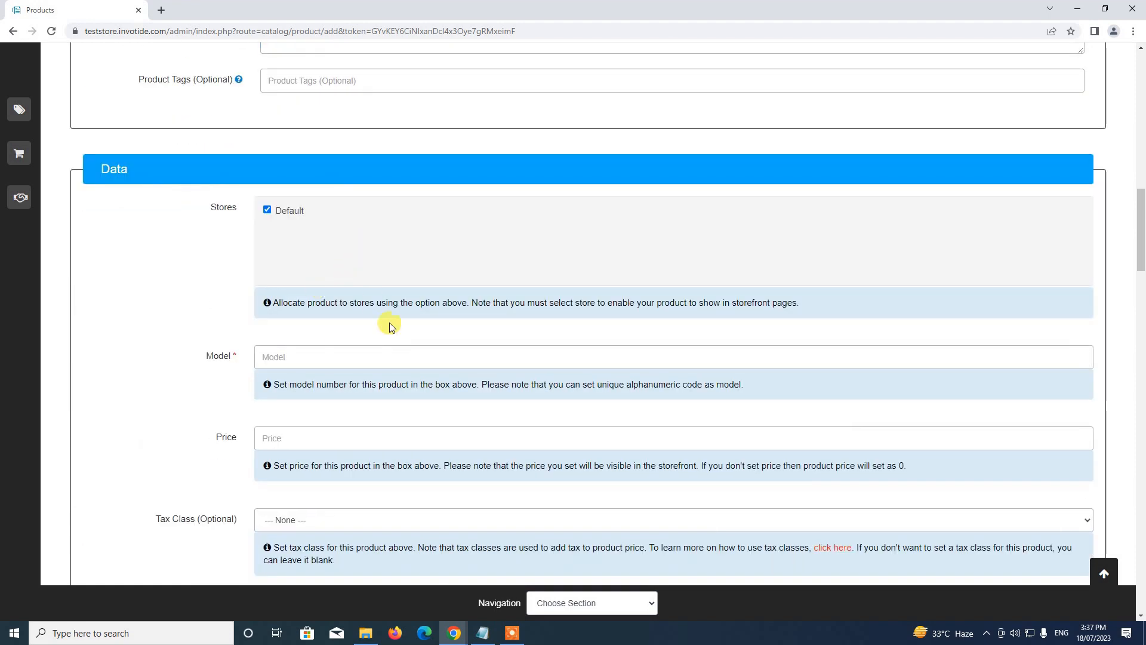
Enter model 500LD and price 50 in the Data section.
{"action": "scroll", "coordinate": [398, 333], "scroll_direction": "down", "scroll_amount": 2}
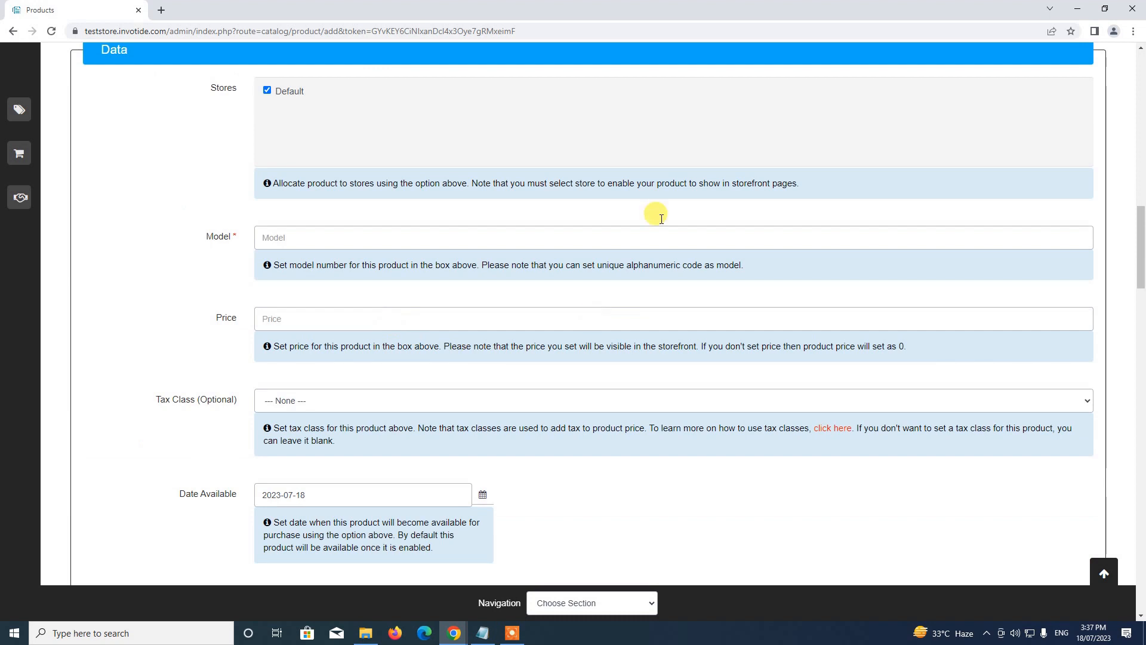
{"action": "left_click", "coordinate": [319, 239]}
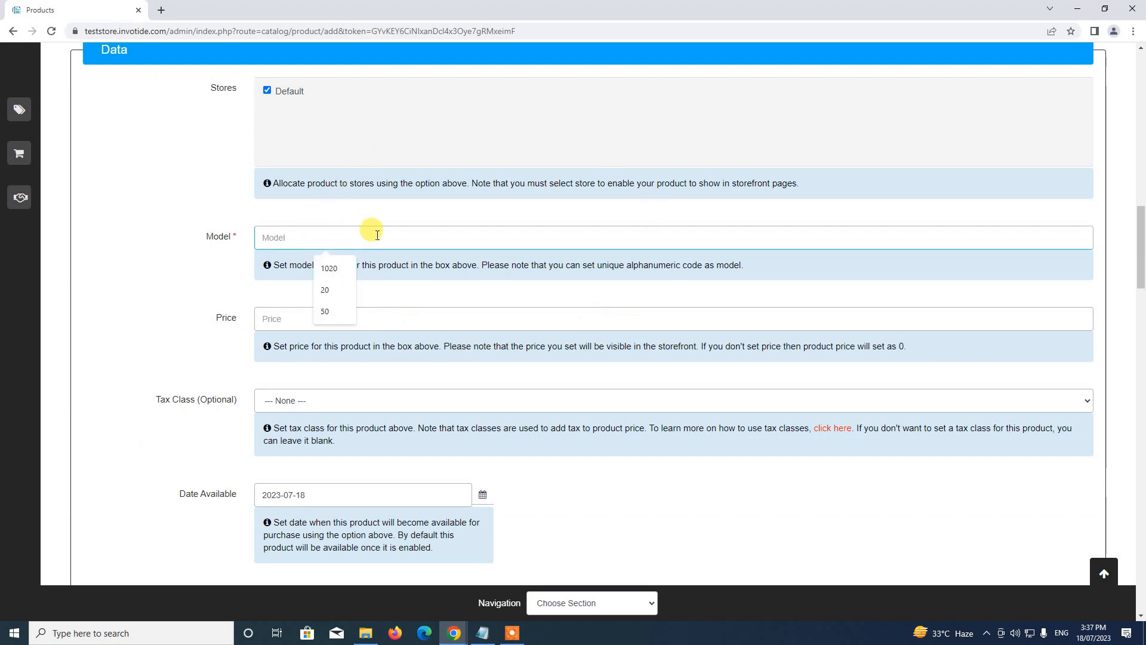
{"action": "type", "text": "500L"}
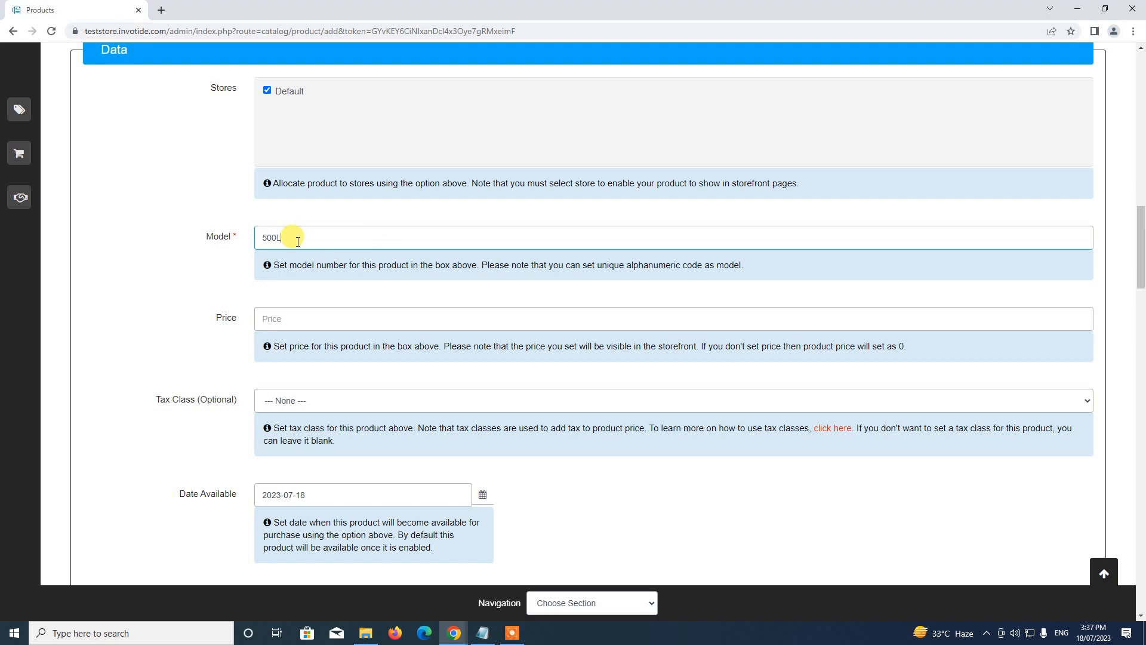
{"action": "type", "text": "D"}
{"action": "left_click", "coordinate": [288, 318]}
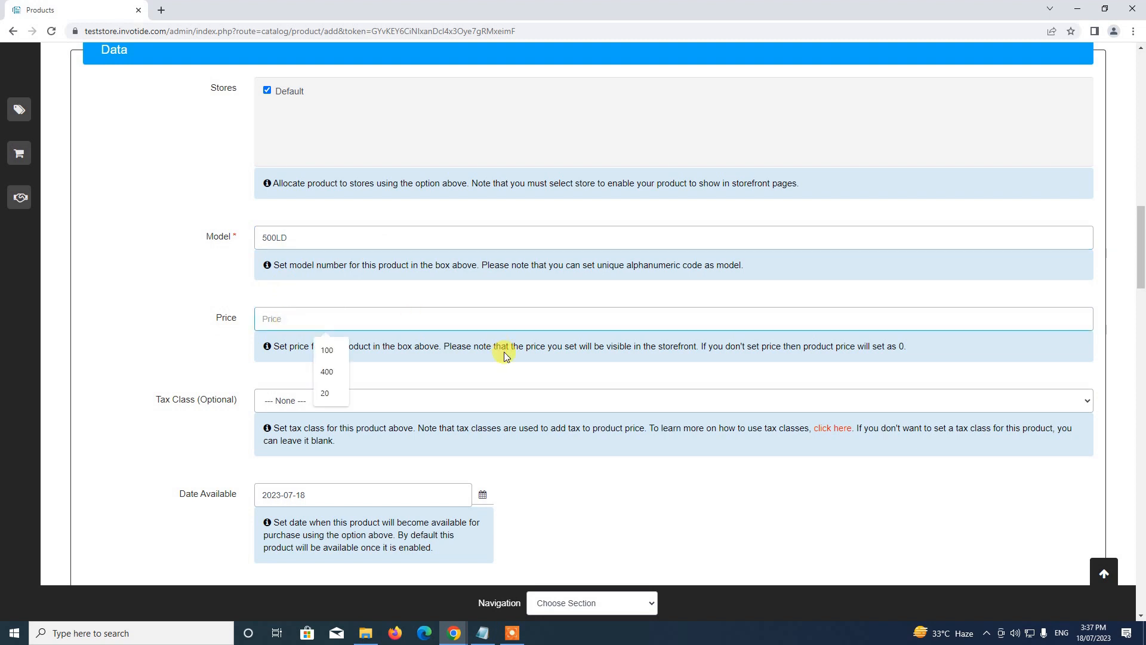
{"action": "type", "text": "50"}
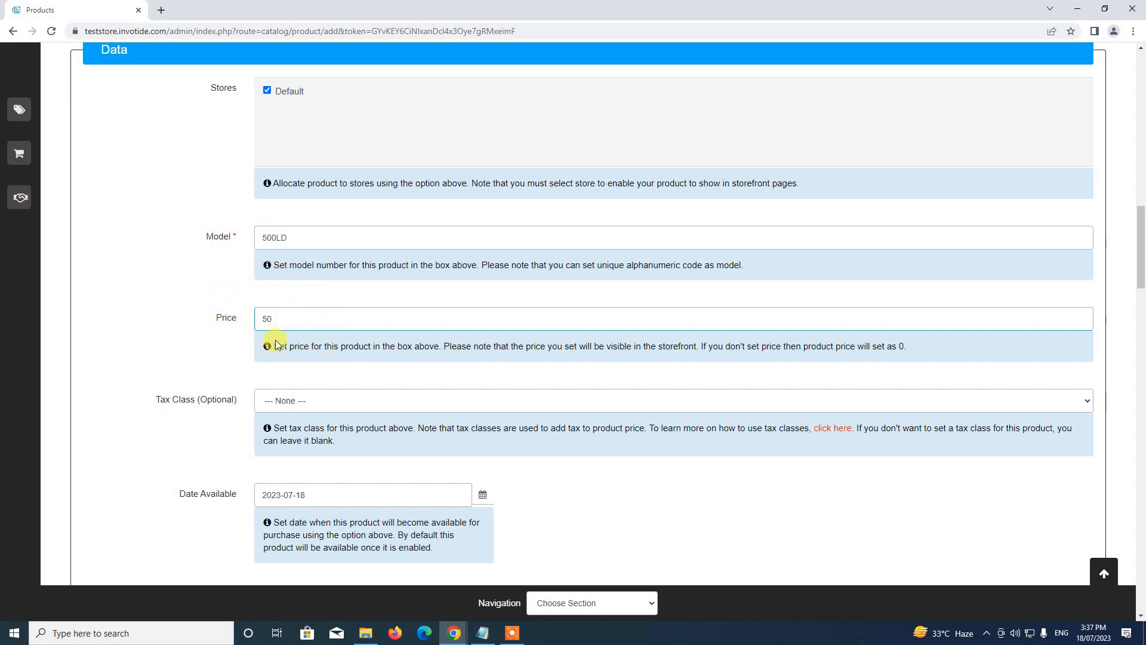
{"action": "scroll", "coordinate": [275, 344], "scroll_direction": "down", "scroll_amount": 5}
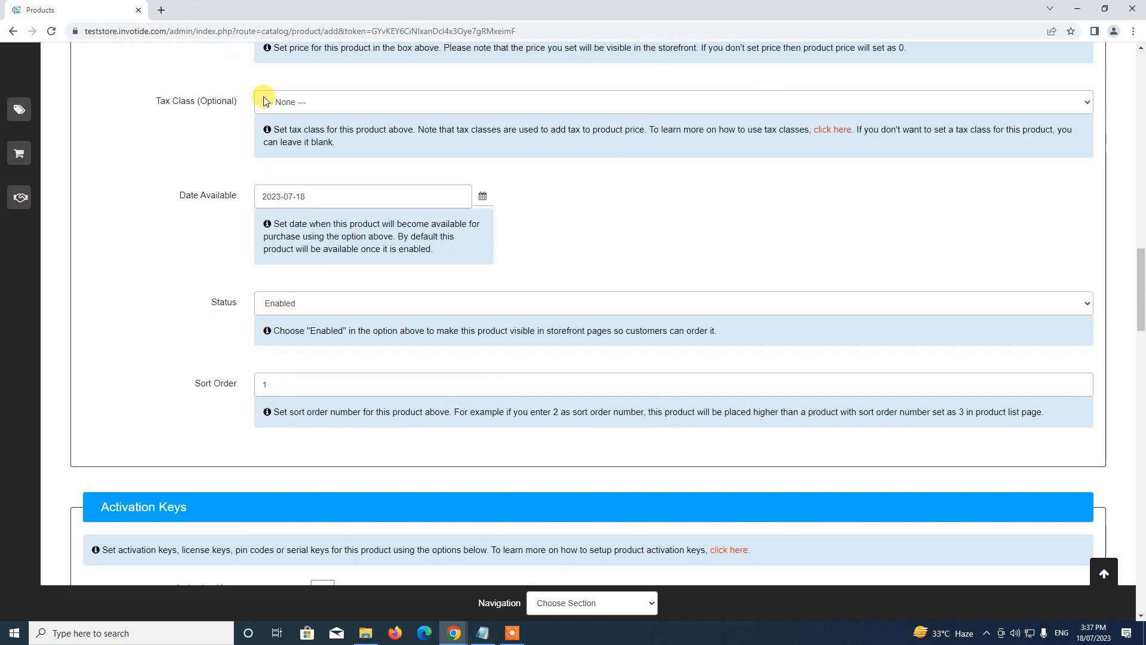
{"action": "scroll", "coordinate": [300, 200], "scroll_direction": "up", "scroll_amount": 1}
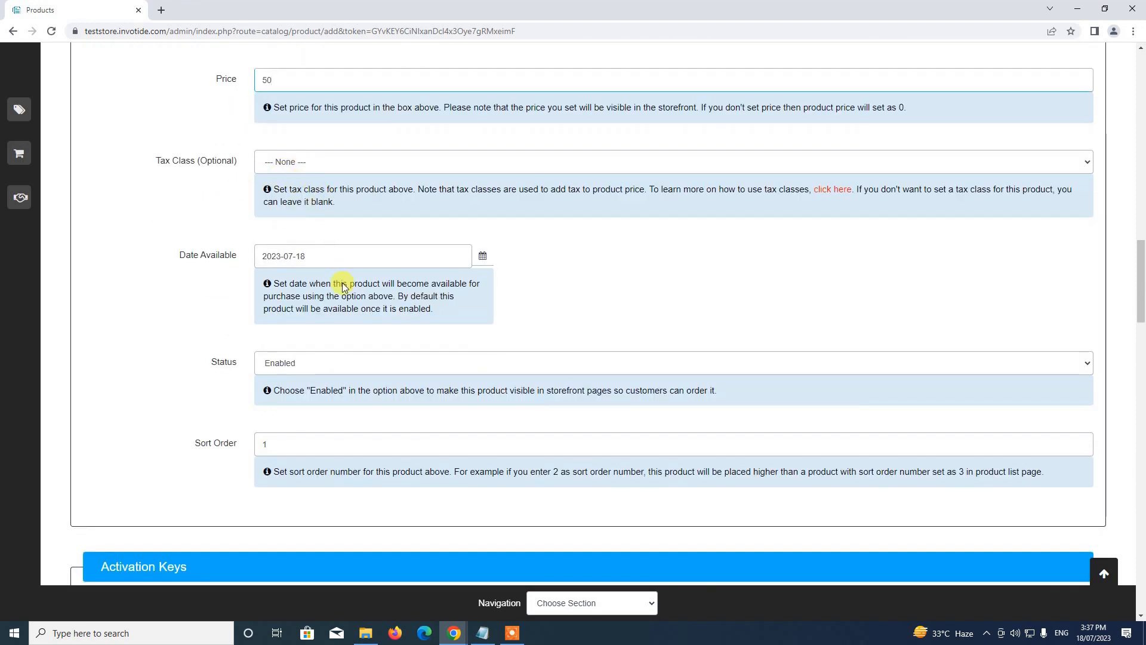
Keep the status Enabled and change Sort Order from 1 to 10.
{"action": "left_click", "coordinate": [314, 371]}
{"action": "left_click", "coordinate": [297, 381]}
{"action": "scroll", "coordinate": [299, 363], "scroll_direction": "down", "scroll_amount": 5}
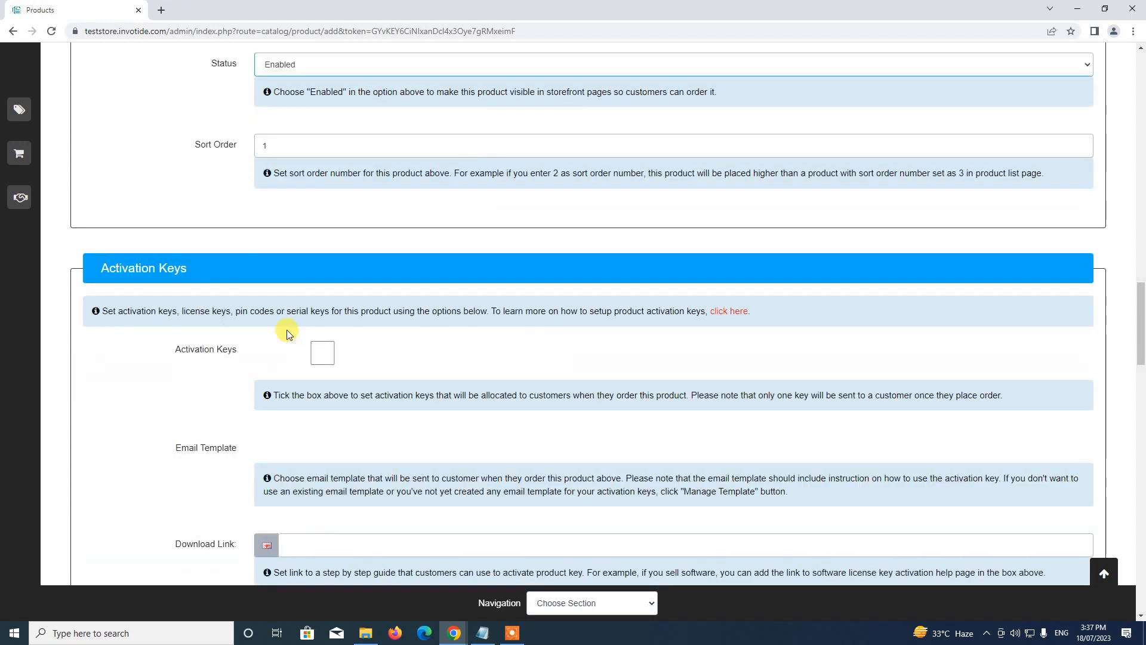
{"action": "scroll", "coordinate": [285, 304], "scroll_direction": "up", "scroll_amount": 2}
{"action": "left_click", "coordinate": [283, 270]}
{"action": "key", "text": "BackSpace"}
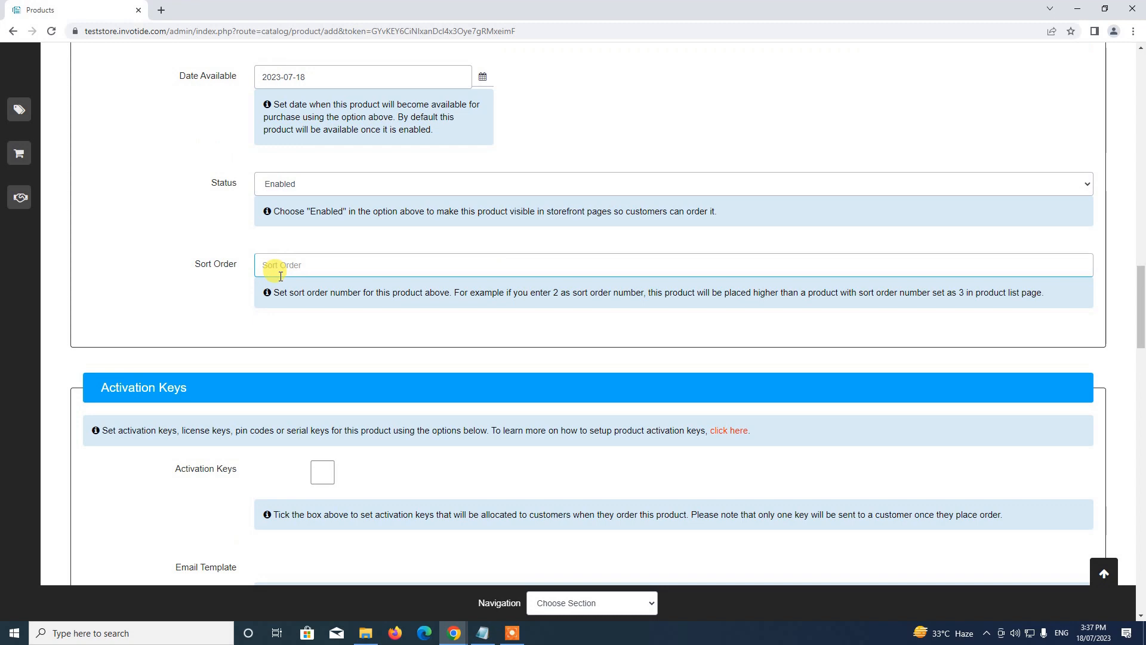
{"action": "type", "text": "10"}
{"action": "scroll", "coordinate": [307, 284], "scroll_direction": "down", "scroll_amount": 2}
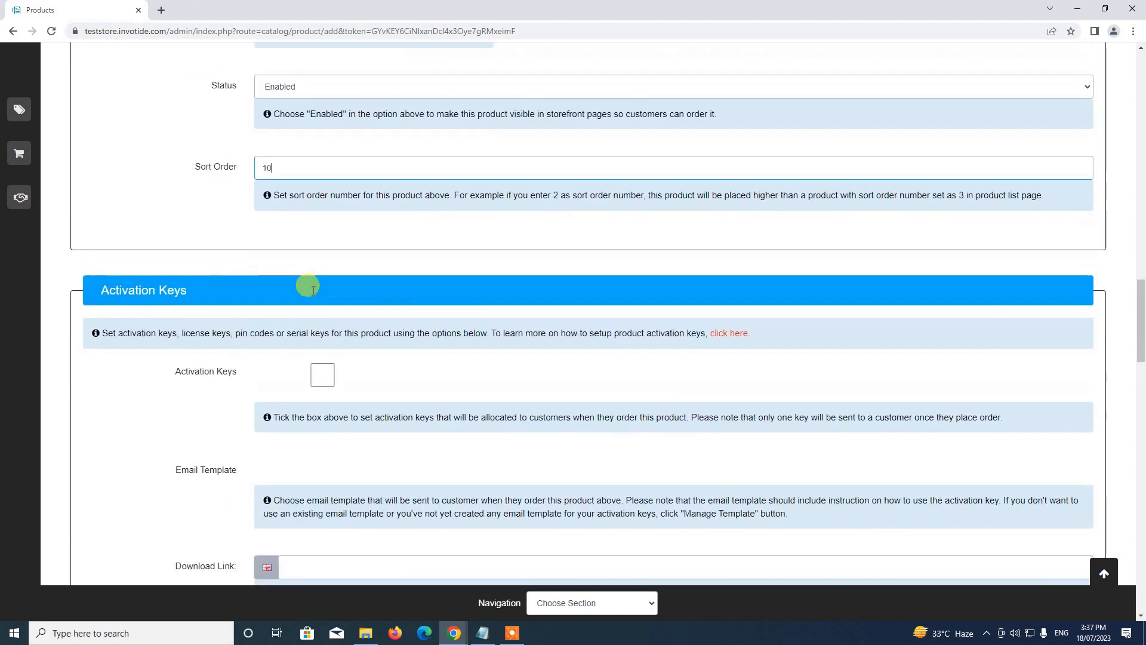
{"action": "scroll", "coordinate": [313, 290], "scroll_direction": "up", "scroll_amount": 10}
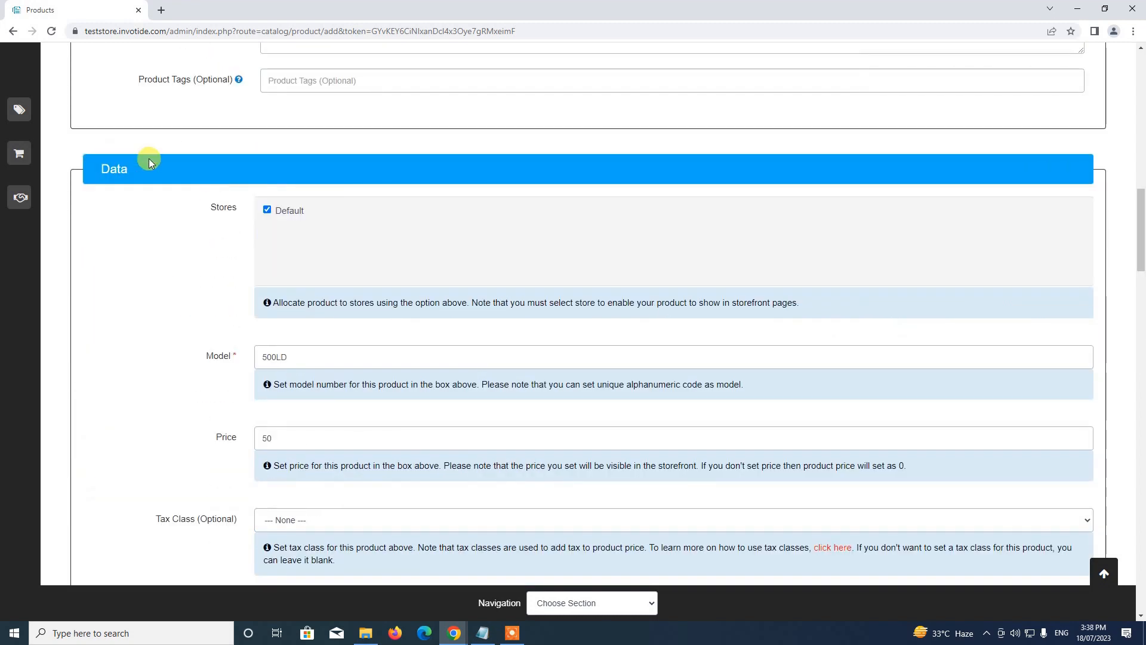
{"action": "scroll", "coordinate": [249, 256], "scroll_direction": "down", "scroll_amount": 12}
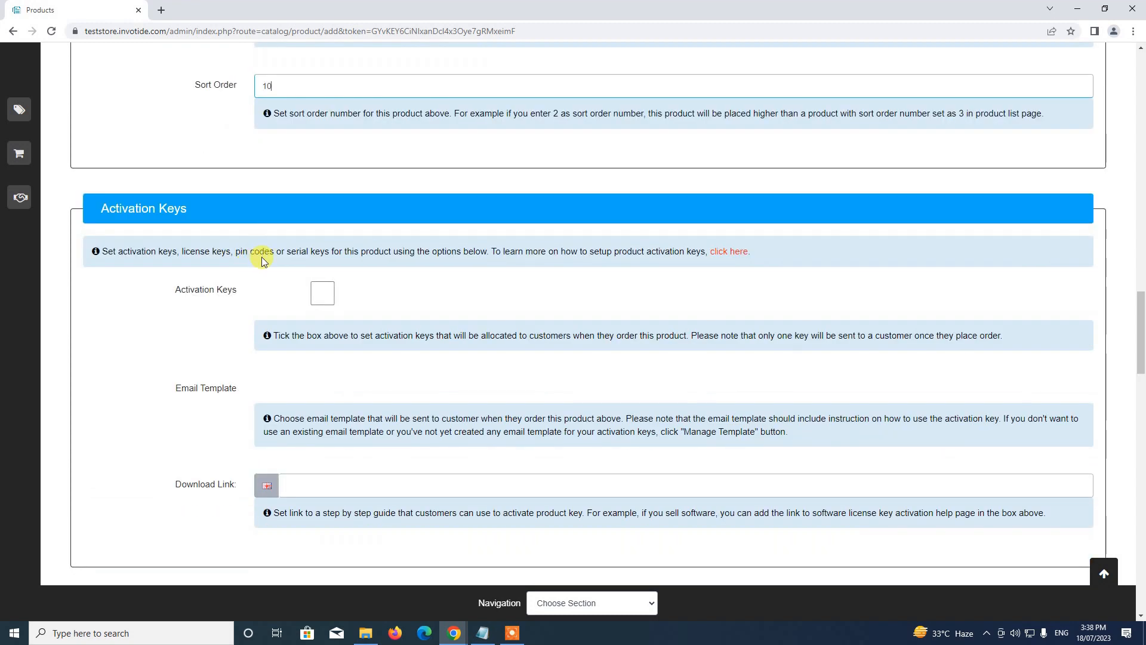
Tick Activation Keys for the product and bring up the Set Activation Keys dialog.
{"action": "scroll", "coordinate": [261, 256], "scroll_direction": "down", "scroll_amount": 1}
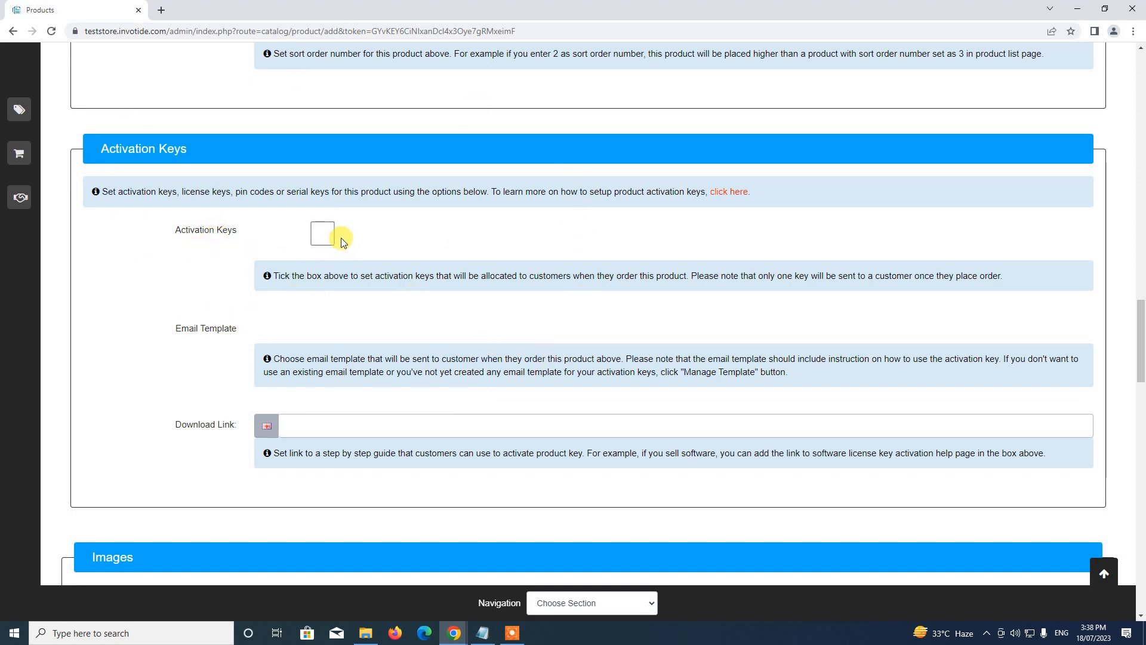
{"action": "left_click", "coordinate": [323, 234]}
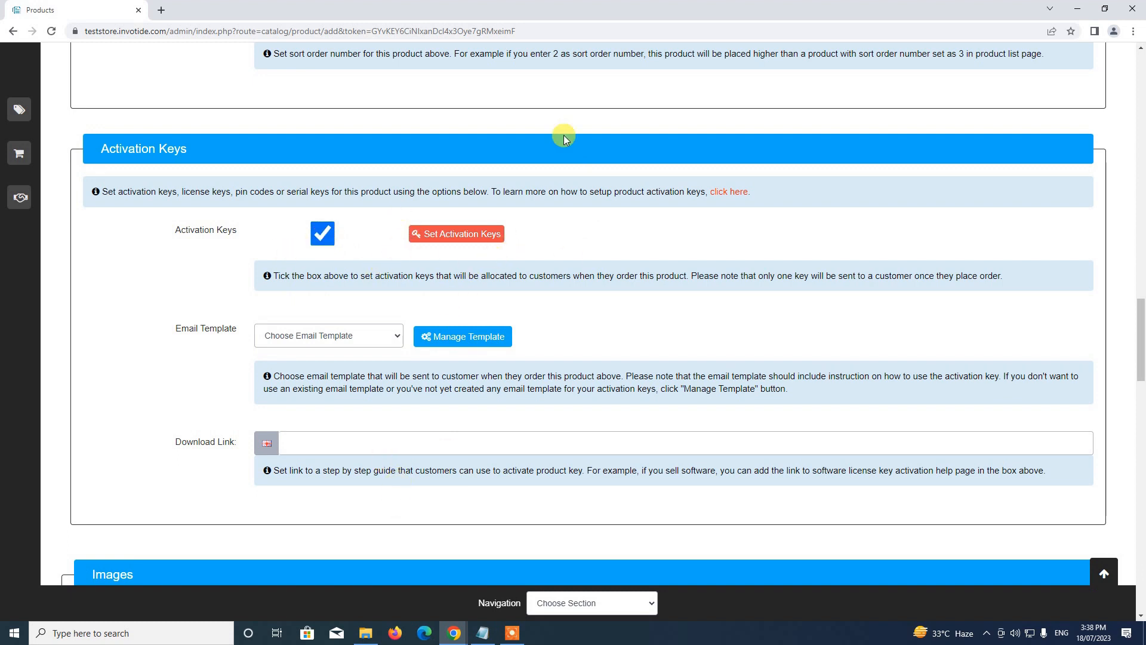
{"action": "left_click", "coordinate": [452, 236]}
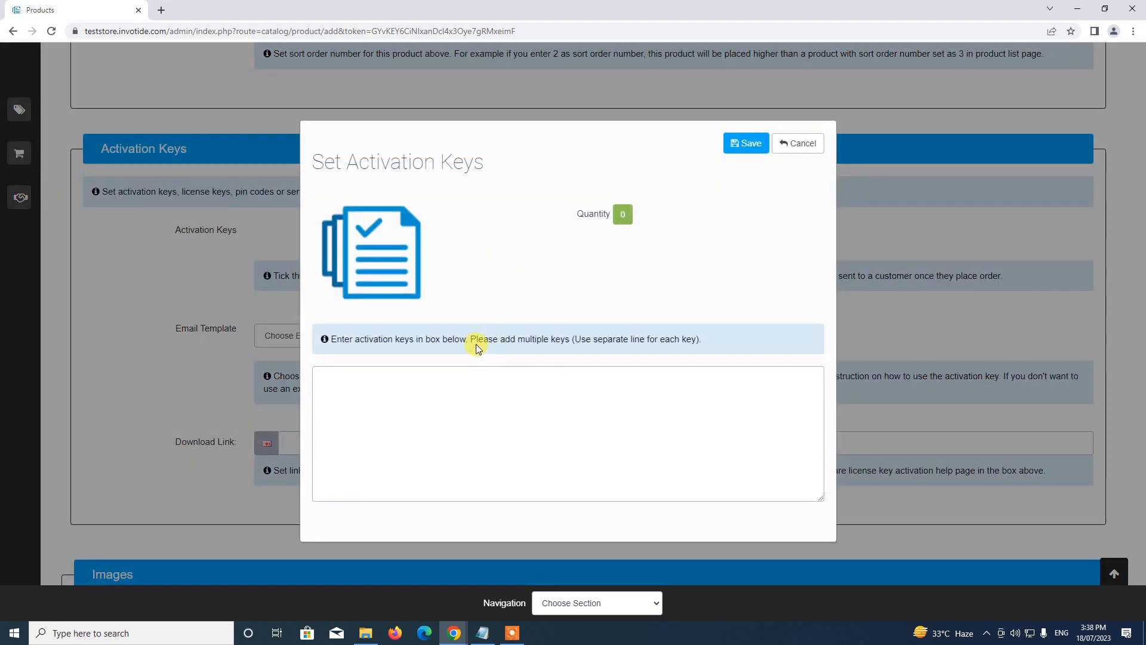
{"action": "left_click", "coordinate": [412, 395]}
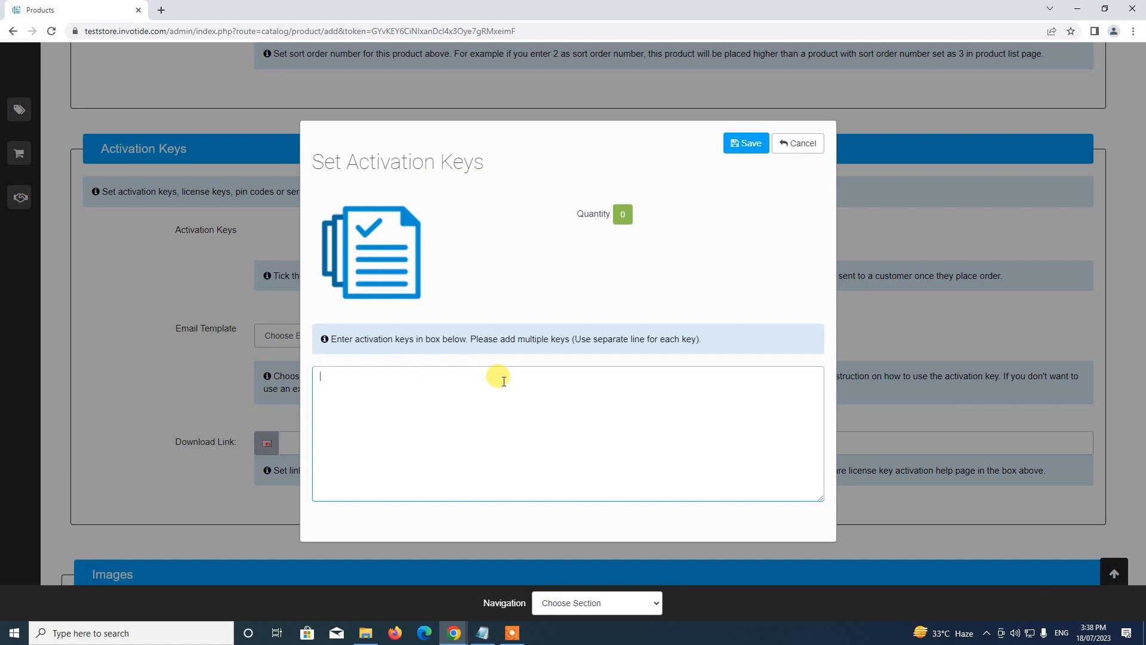
{"action": "type", "text": "1200"}
{"action": "key", "text": "Return"}
{"action": "type", "text": "3000"}
{"action": "type", "text": "7000"}
{"action": "key", "text": "Return"}
{"action": "type", "text": "4"}
{"action": "type", "text": "500"}
Add the remaining keys LD340 B3905, 70DF, BA120, NA20, 5S120 and save them.
{"action": "type", "text": "LD"}
{"action": "type", "text": "340 "}
{"action": "type", "text": "B3905"}
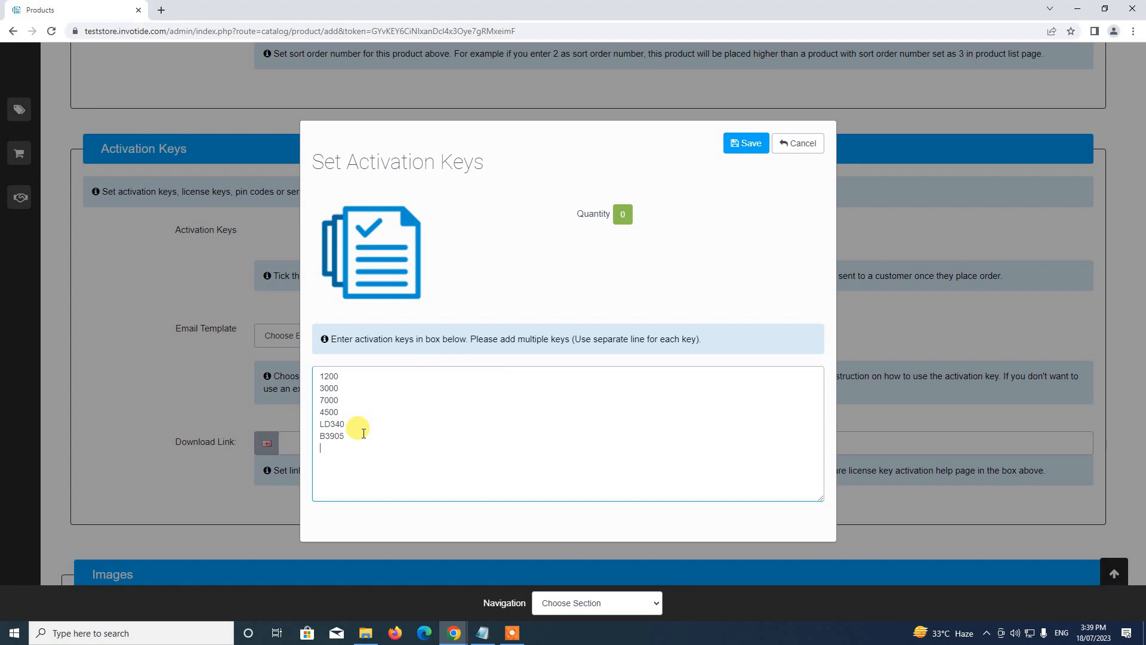
{"action": "type", "text": "70DF"}
{"action": "key", "text": "Return"}
{"action": "type", "text": "BA120"}
{"action": "key", "text": "Return"}
{"action": "type", "text": "NA"}
{"action": "type", "text": "20"}
{"action": "type", "text": "5S"}
{"action": "type", "text": "120"}
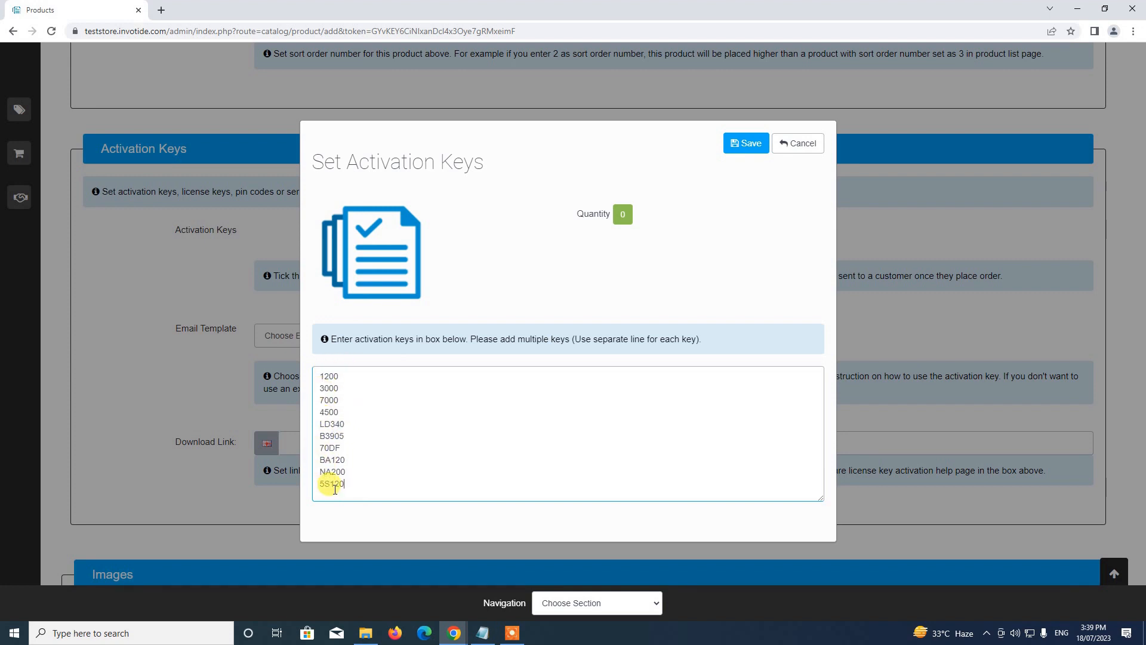
{"action": "left_click", "coordinate": [741, 143]}
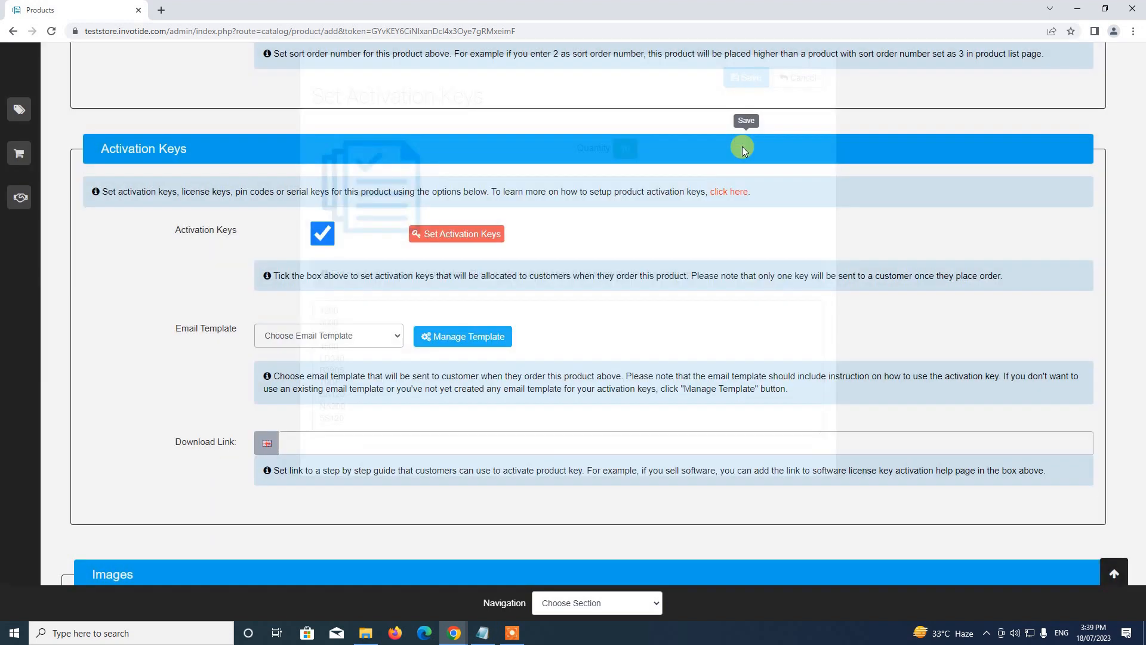
Check the Email Template dropdown options, then go to Manage Template's editor.
{"action": "scroll", "coordinate": [618, 316], "scroll_direction": "down", "scroll_amount": 2}
{"action": "scroll", "coordinate": [617, 310], "scroll_direction": "up", "scroll_amount": 2}
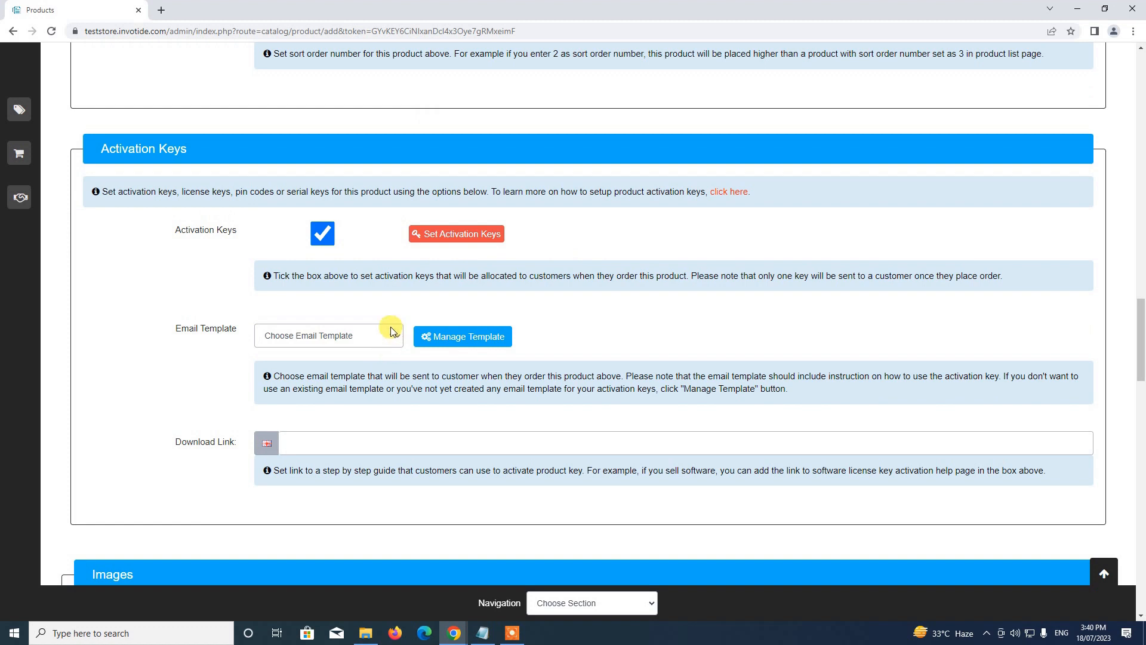
{"action": "left_click", "coordinate": [308, 335]}
{"action": "left_click", "coordinate": [333, 328]}
{"action": "left_click", "coordinate": [318, 332]}
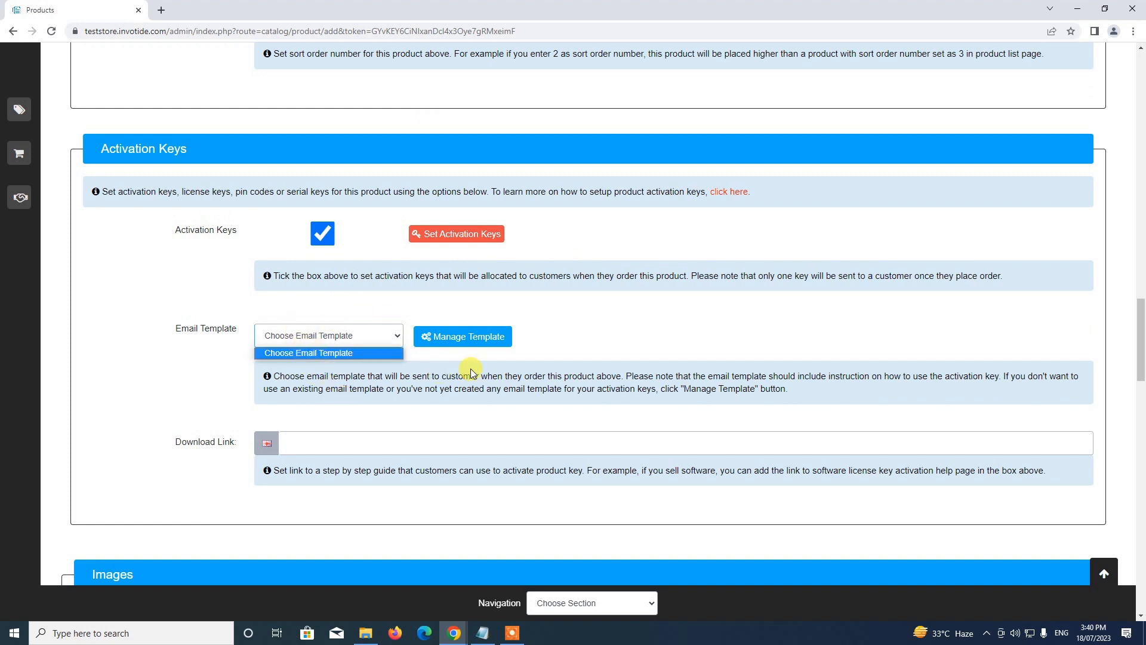
{"action": "left_click", "coordinate": [422, 383]}
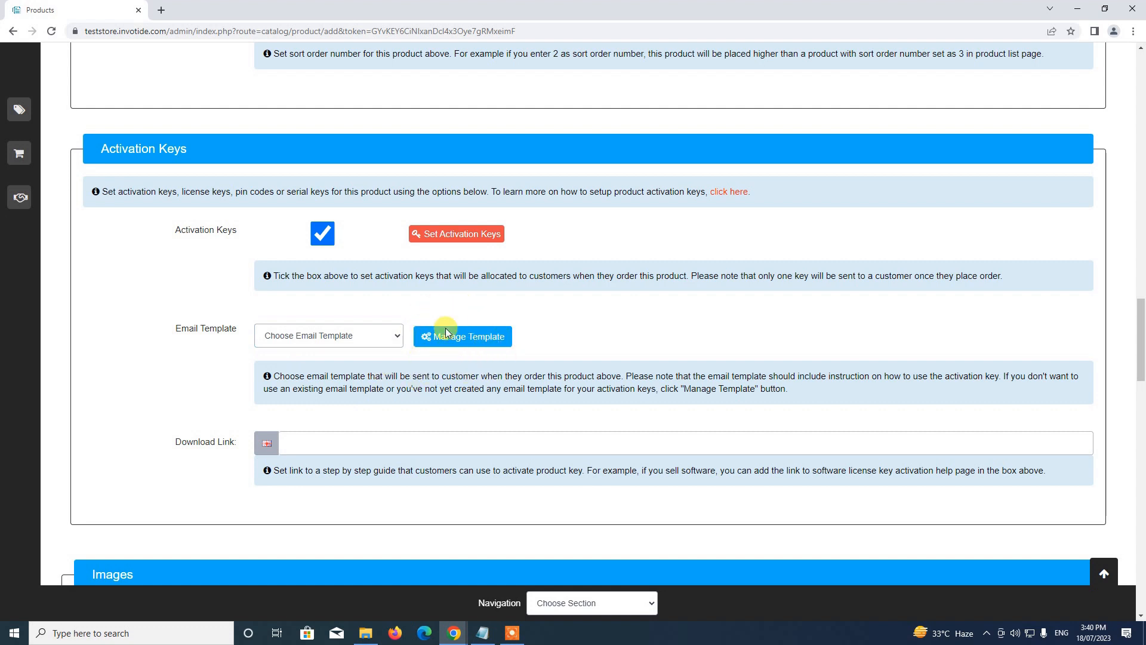
{"action": "left_click", "coordinate": [466, 338]}
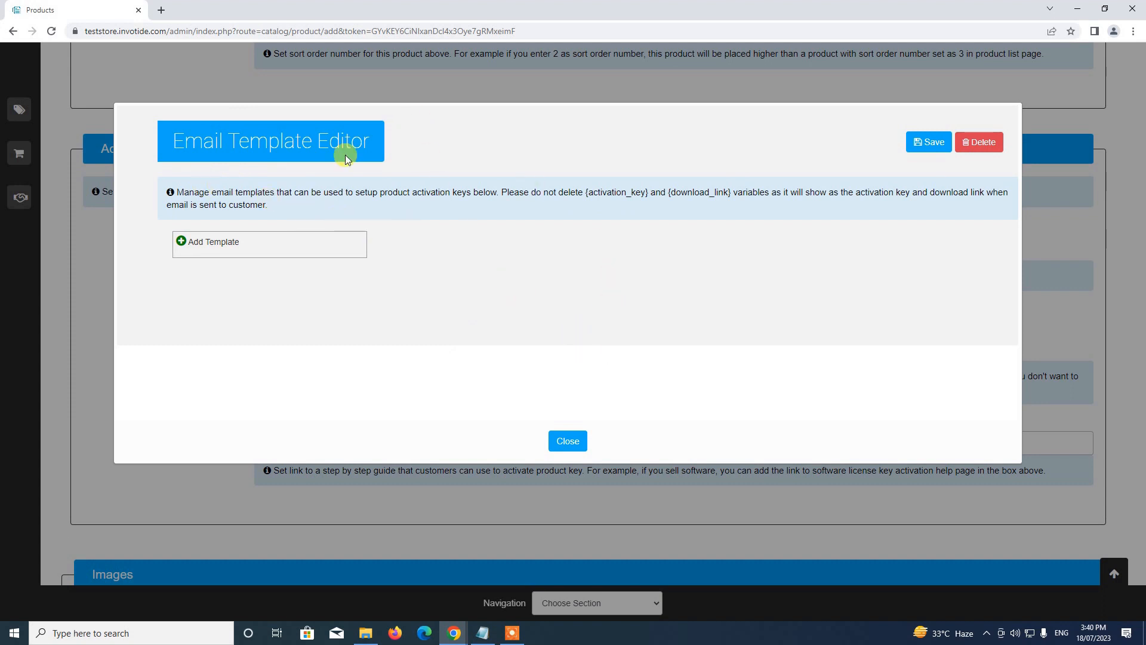
Add a new email template named 'Pin Code Order Successful Email'.
{"action": "left_click", "coordinate": [187, 240]}
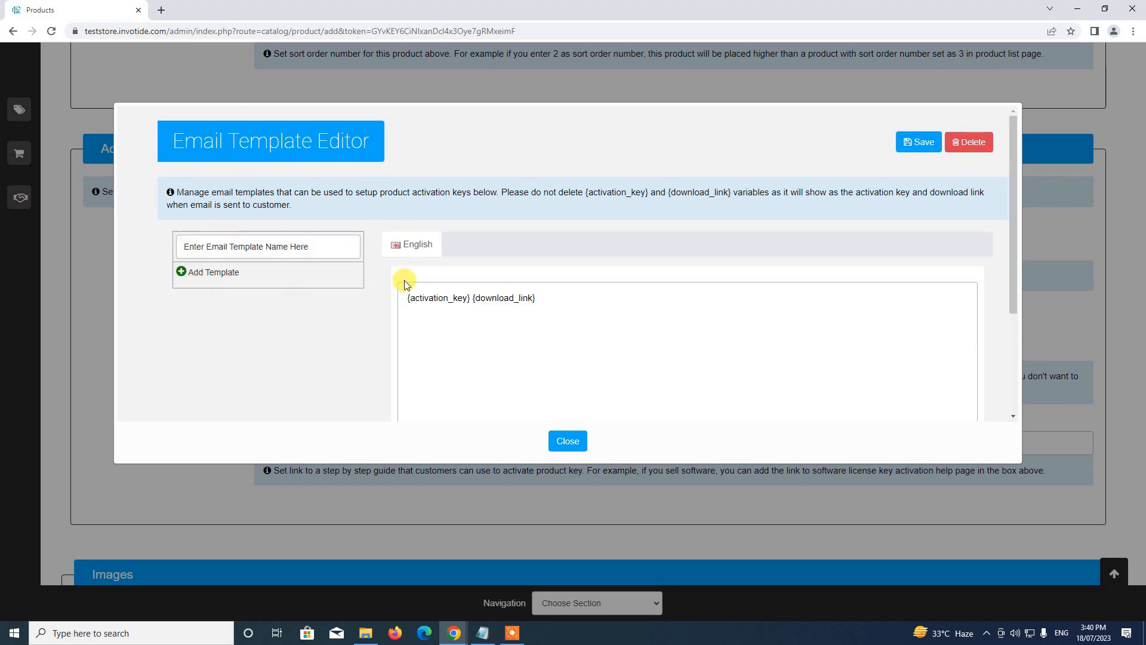
{"action": "left_click", "coordinate": [309, 247]}
{"action": "key", "text": "ctrl+a"}
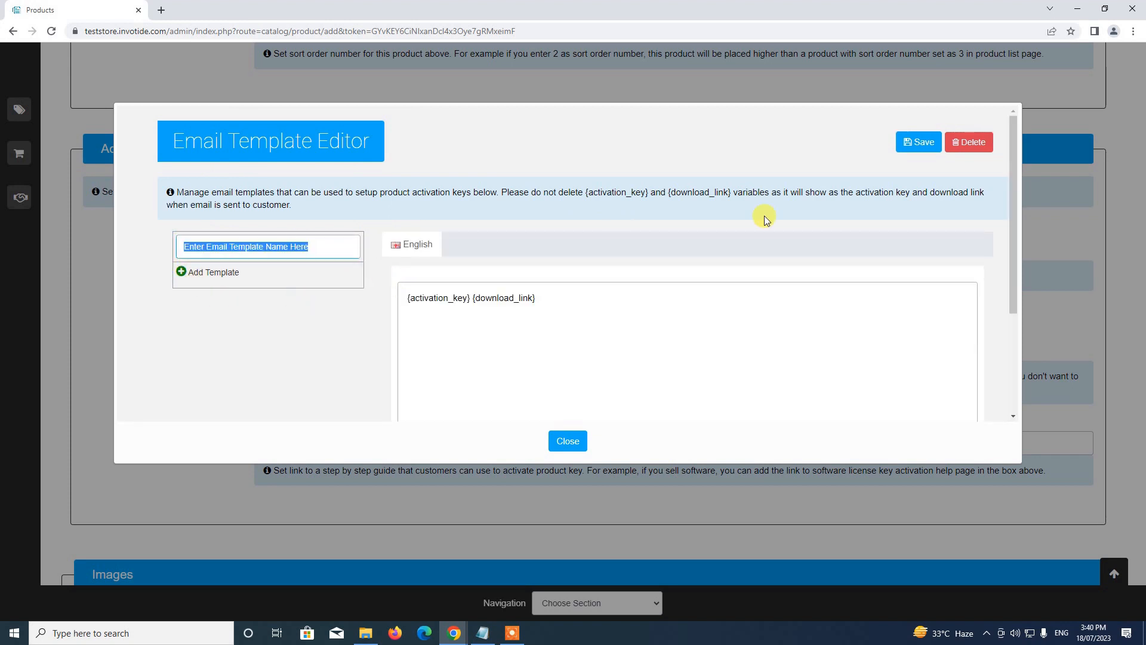
{"action": "key", "text": "BackSpace"}
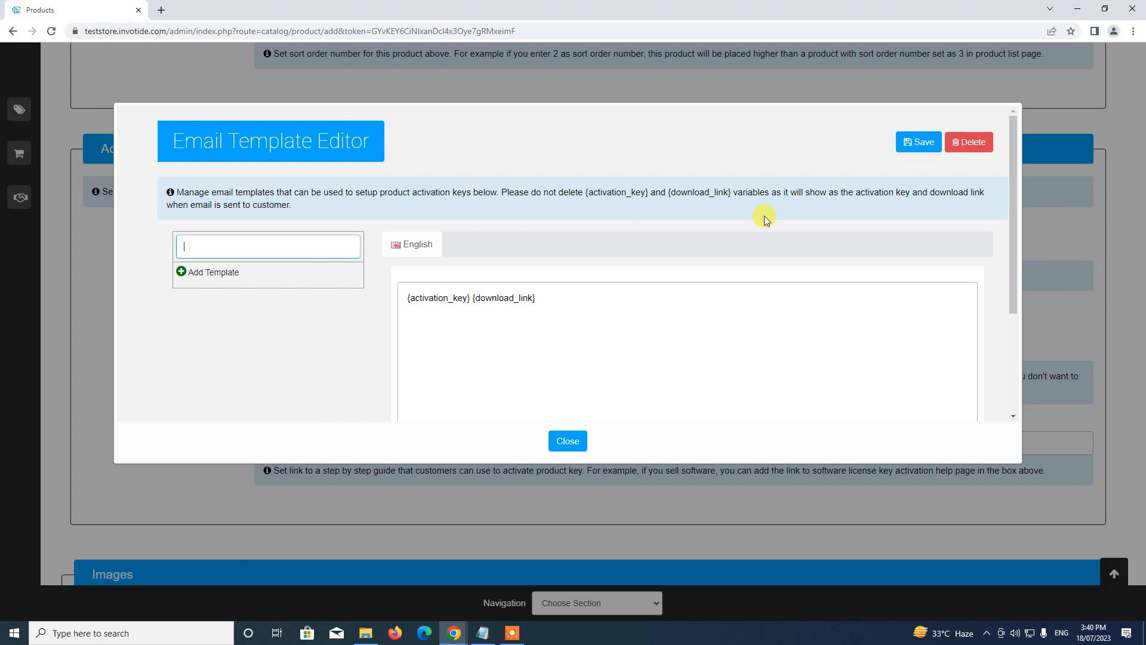
{"action": "type", "text": "Pin Code Order Successful Email"}
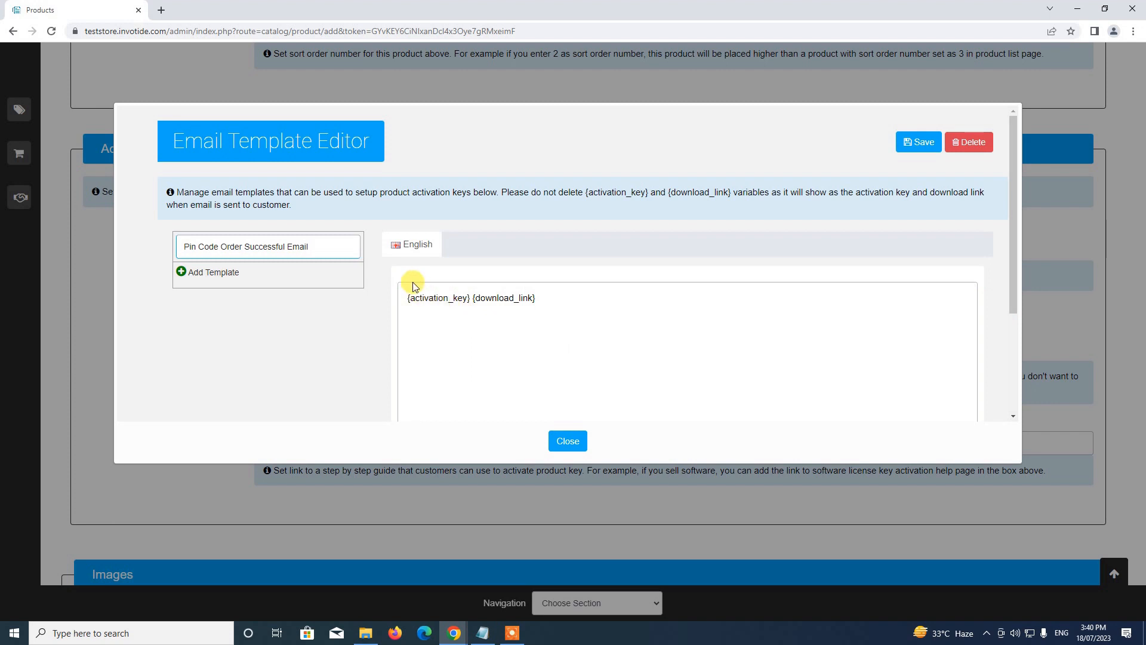
Select the {activation_key} placeholder in the template body.
{"action": "scroll", "coordinate": [459, 257], "scroll_direction": "down", "scroll_amount": 3}
{"action": "scroll", "coordinate": [481, 255], "scroll_direction": "up", "scroll_amount": 3}
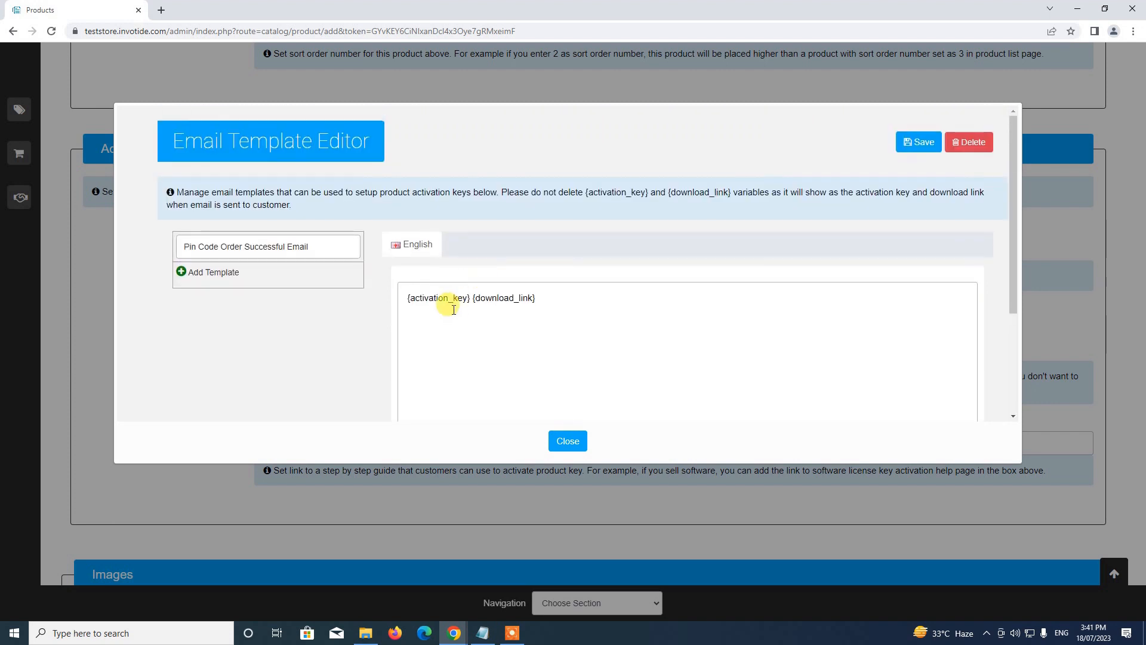
{"action": "left_click", "coordinate": [454, 310]}
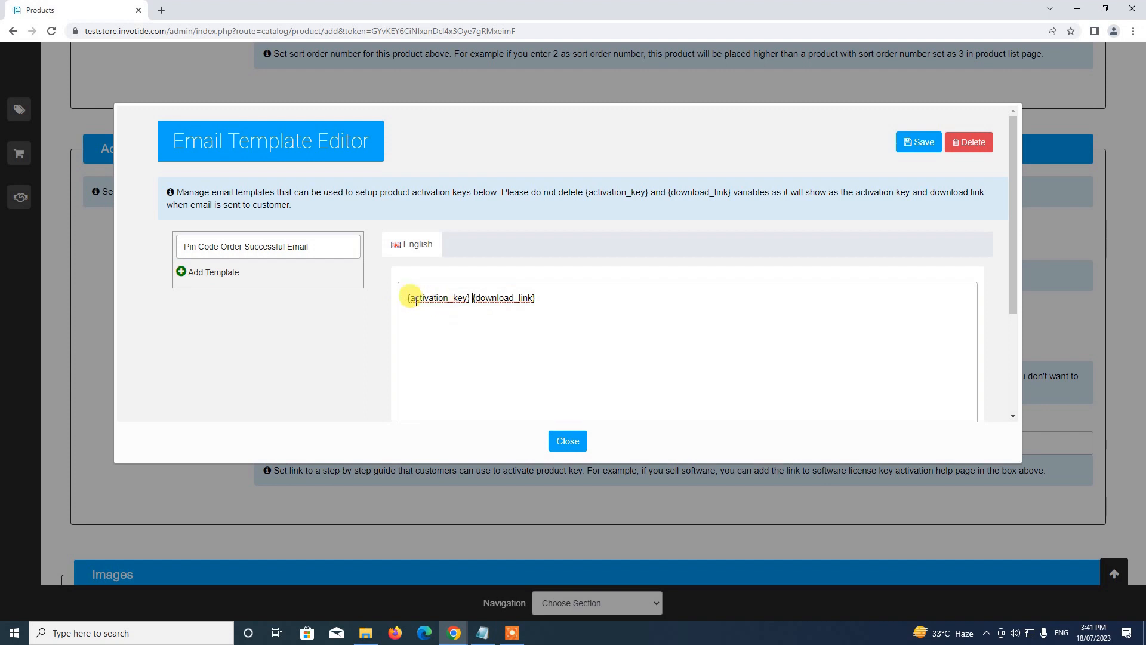
{"action": "left_click_drag", "start_coordinate": [406, 298], "coordinate": [471, 310]}
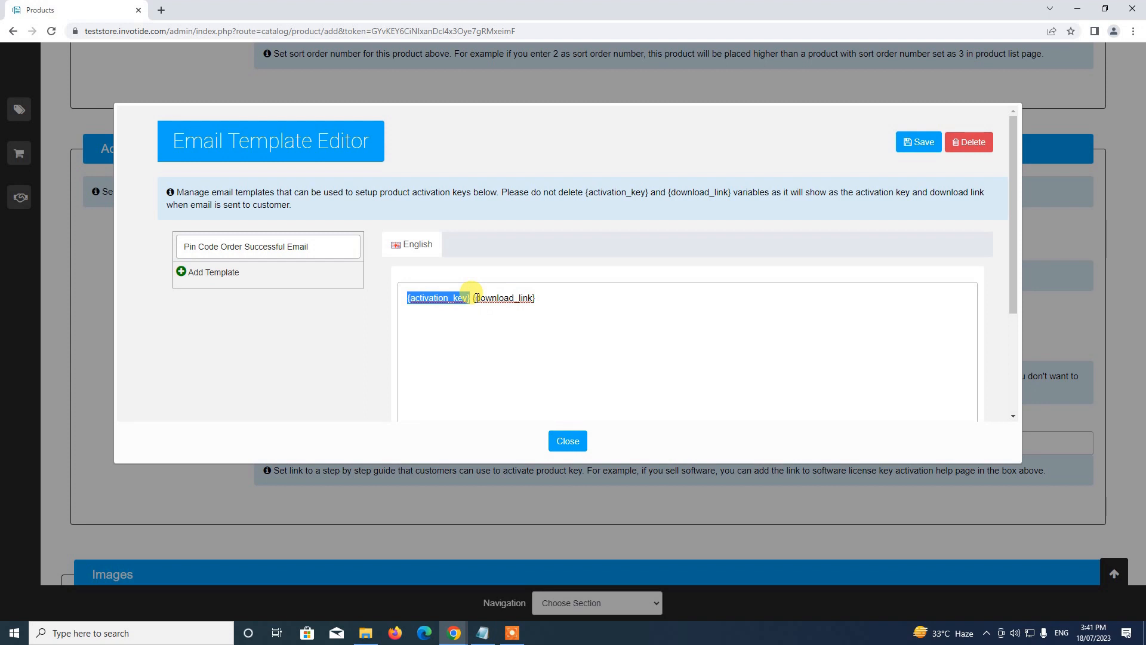
Write the body: 'Hi, here is your license key -' plus a link-usage sentence around the placeholders.
{"action": "left_click", "coordinate": [472, 292]}
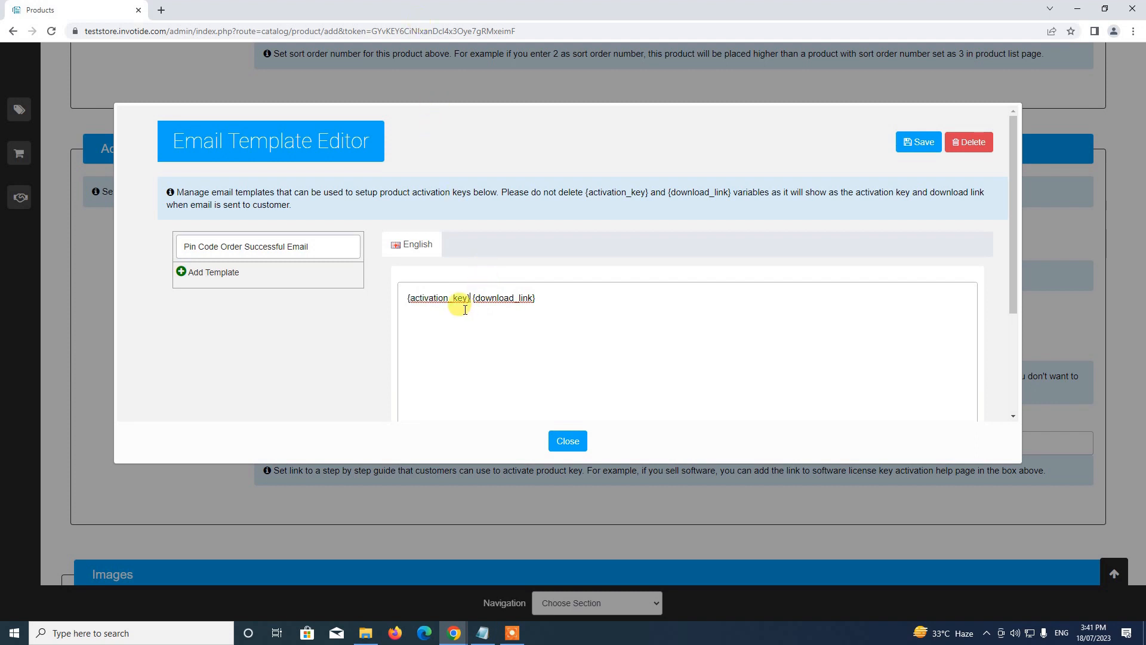
{"action": "left_click_drag", "start_coordinate": [473, 298], "coordinate": [541, 307]}
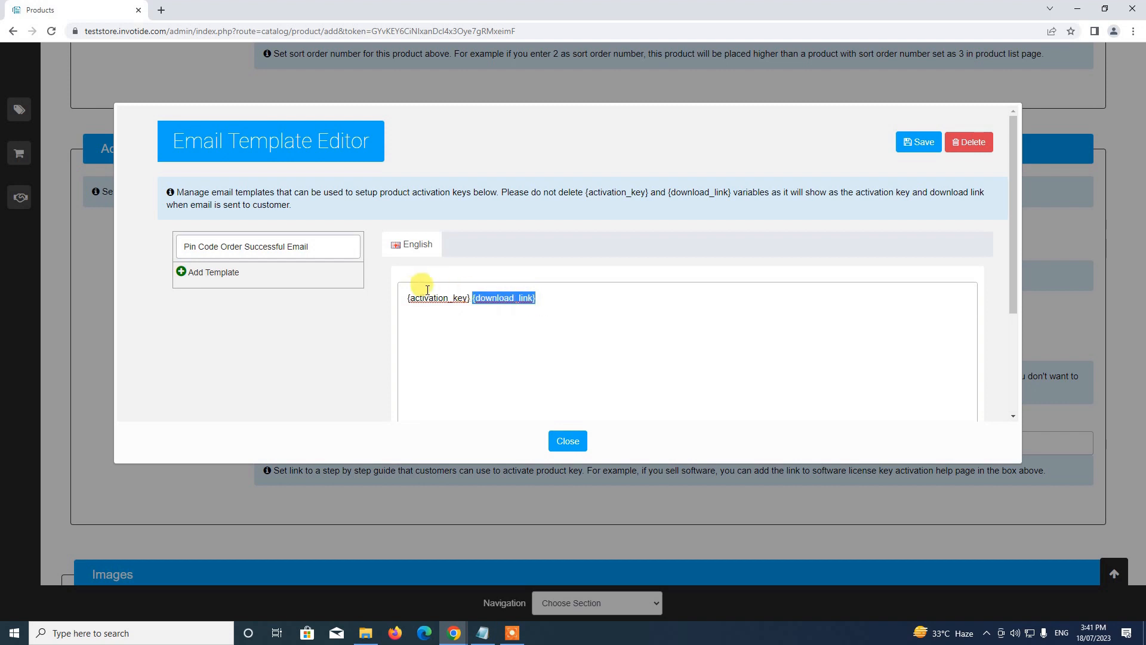
{"action": "left_click", "coordinate": [404, 298]}
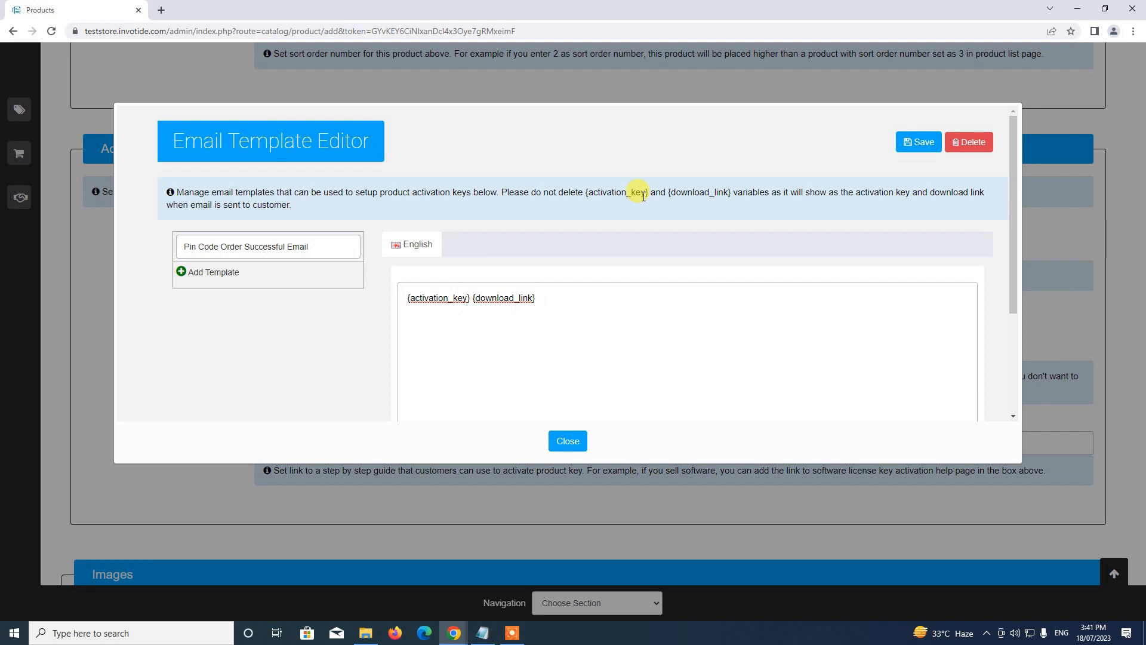
{"action": "type", "text": "Hi"}
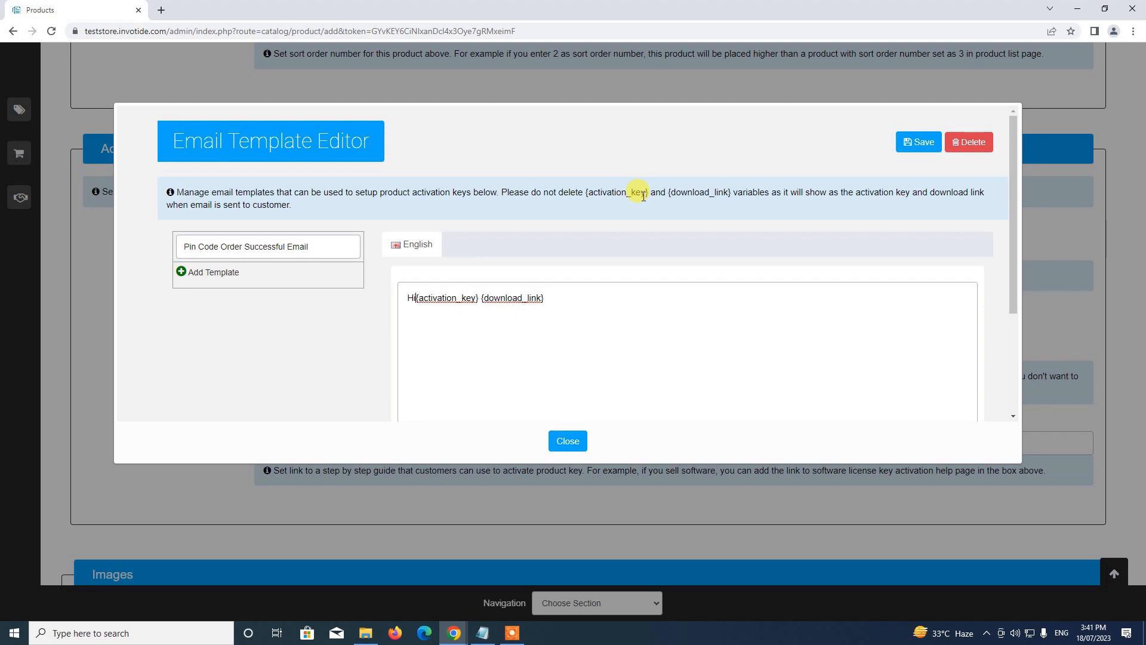
{"action": "type", "text": ", here i"}
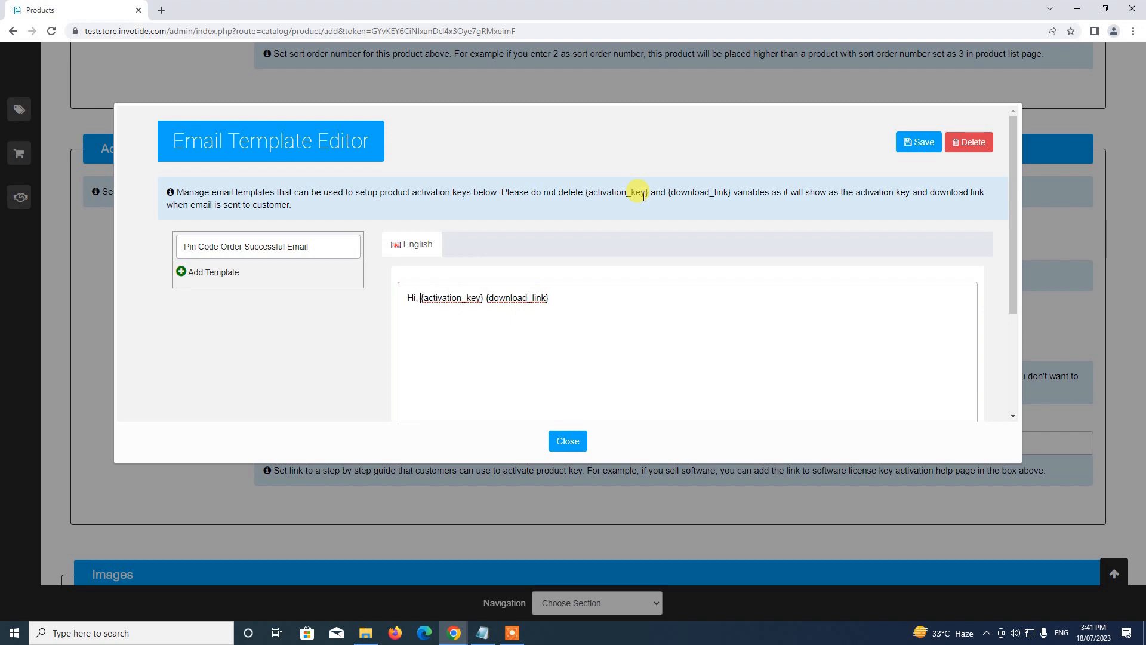
{"action": "type", "text": "s your "}
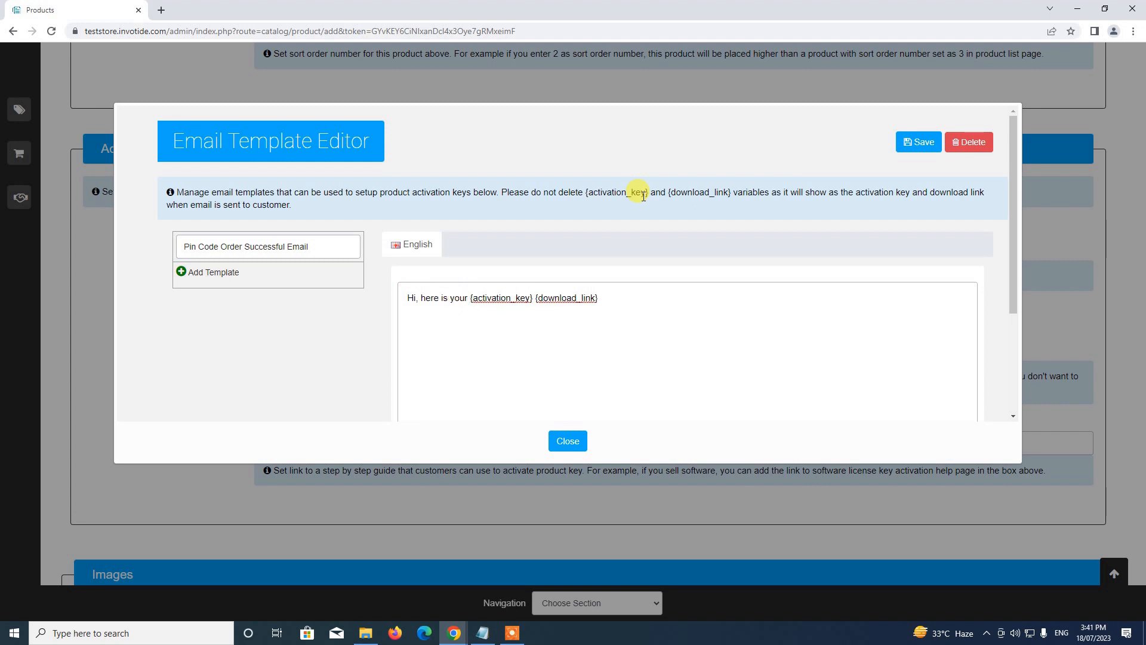
{"action": "type", "text": "license key"}
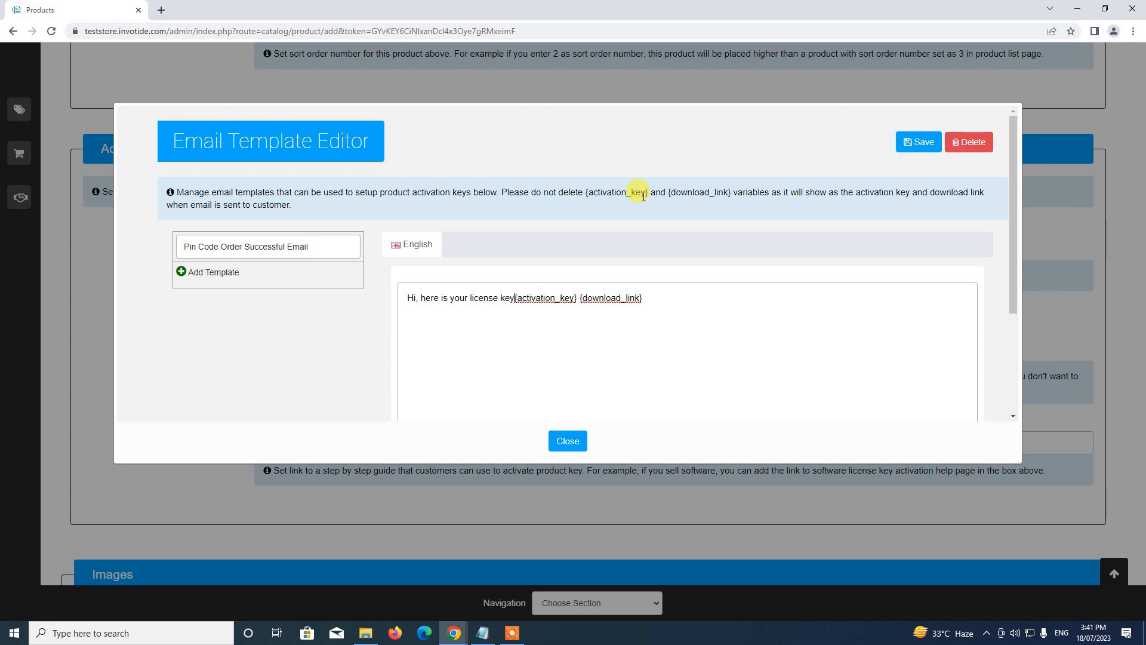
{"action": "type", "text": " -"}
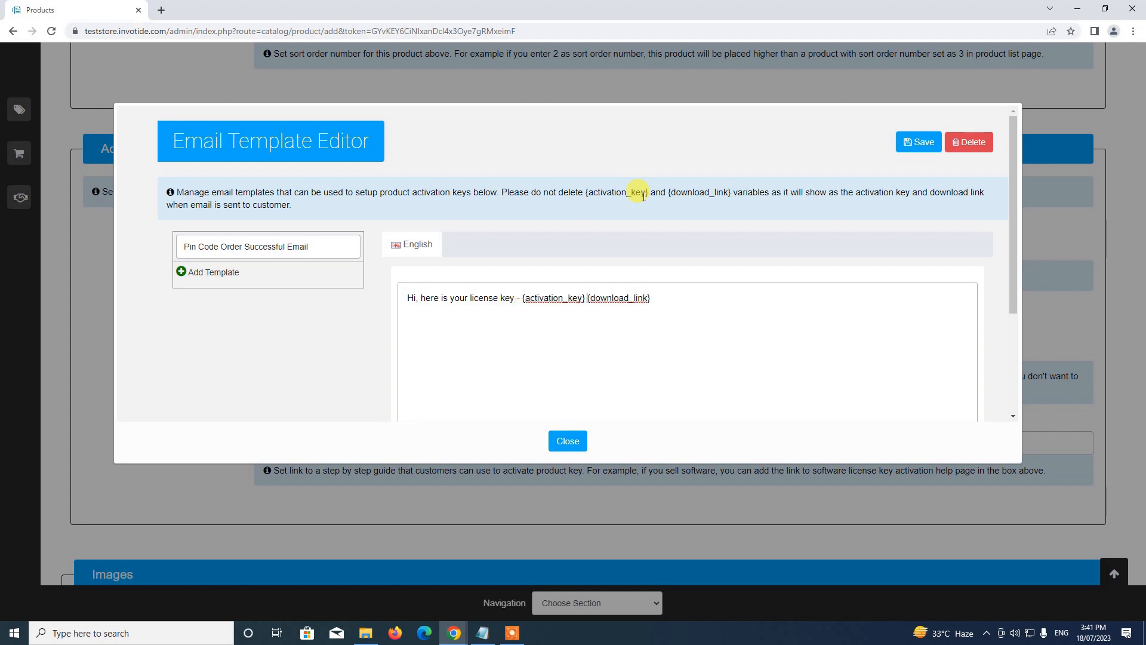
{"action": "key", "text": "BackSpace"}
{"action": "type", "text": ". Open this link - {download_link} "}
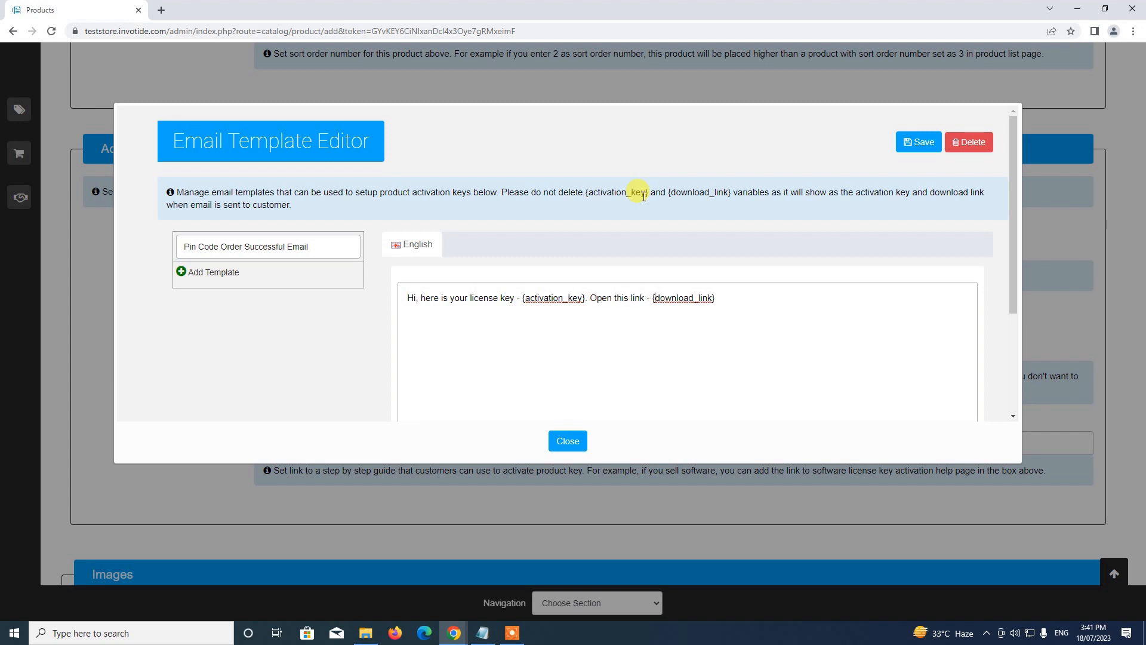
{"action": "type", "text": "to learn about how to use license key."}
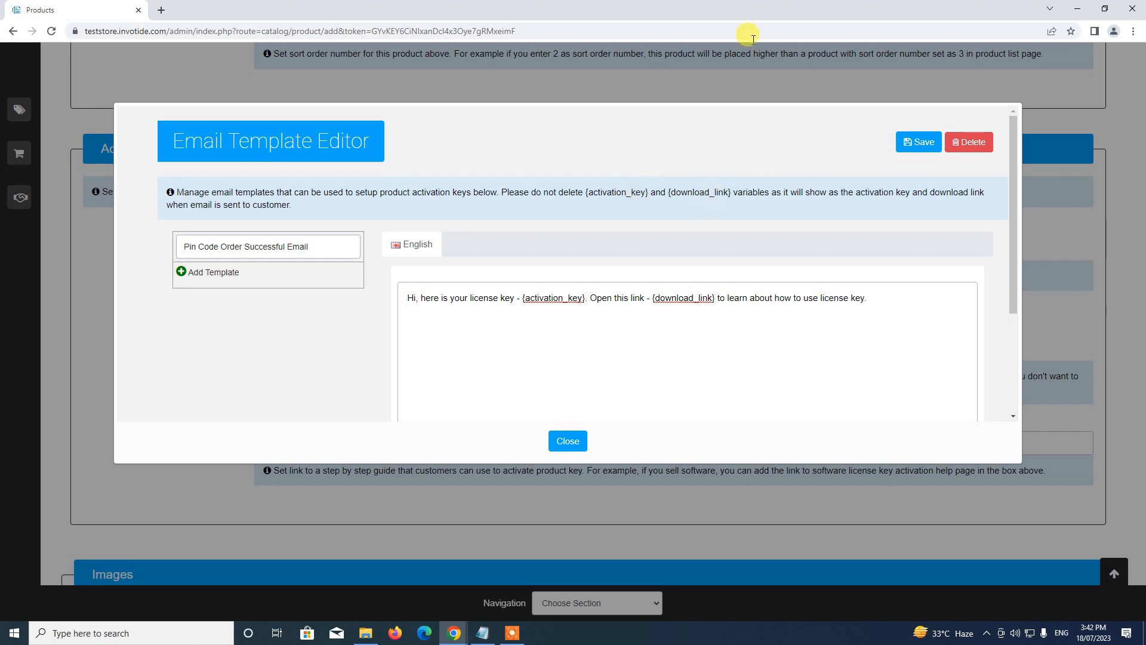
Save the Pin Code Order Successful Email template.
{"action": "scroll", "coordinate": [644, 239], "scroll_direction": "down", "scroll_amount": 2}
{"action": "scroll", "coordinate": [640, 263], "scroll_direction": "up", "scroll_amount": 2}
{"action": "left_click", "coordinate": [923, 144]}
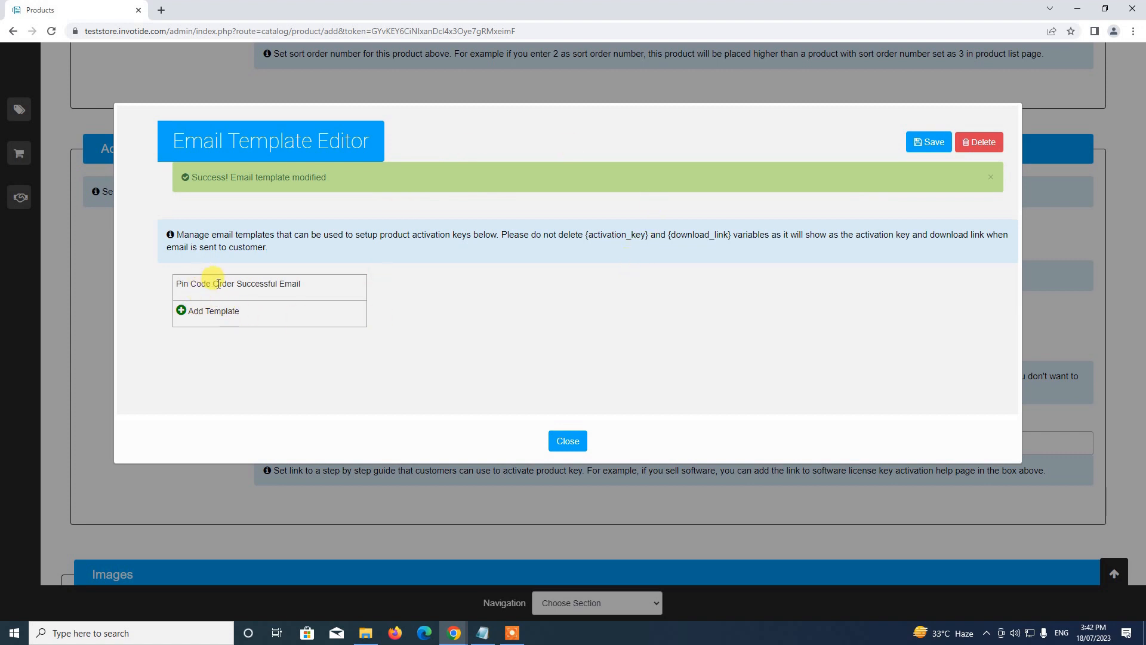
Close the template editor and name the product 'Pin Code Demo'.
{"action": "left_click", "coordinate": [567, 440]}
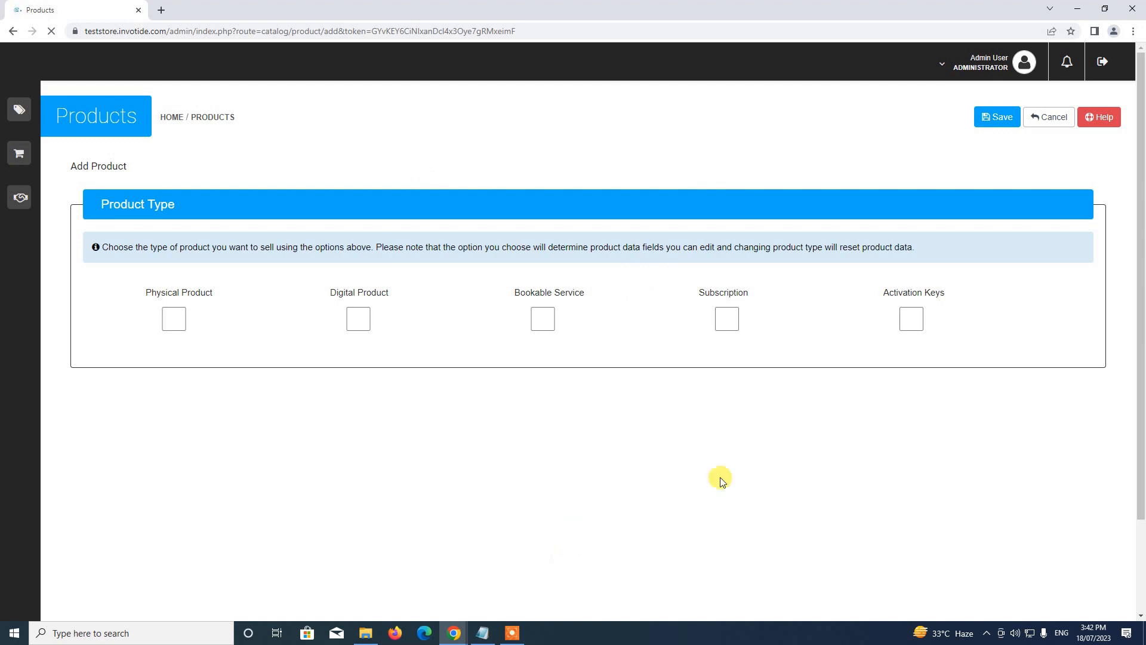
{"action": "scroll", "coordinate": [496, 215], "scroll_direction": "down", "scroll_amount": 2}
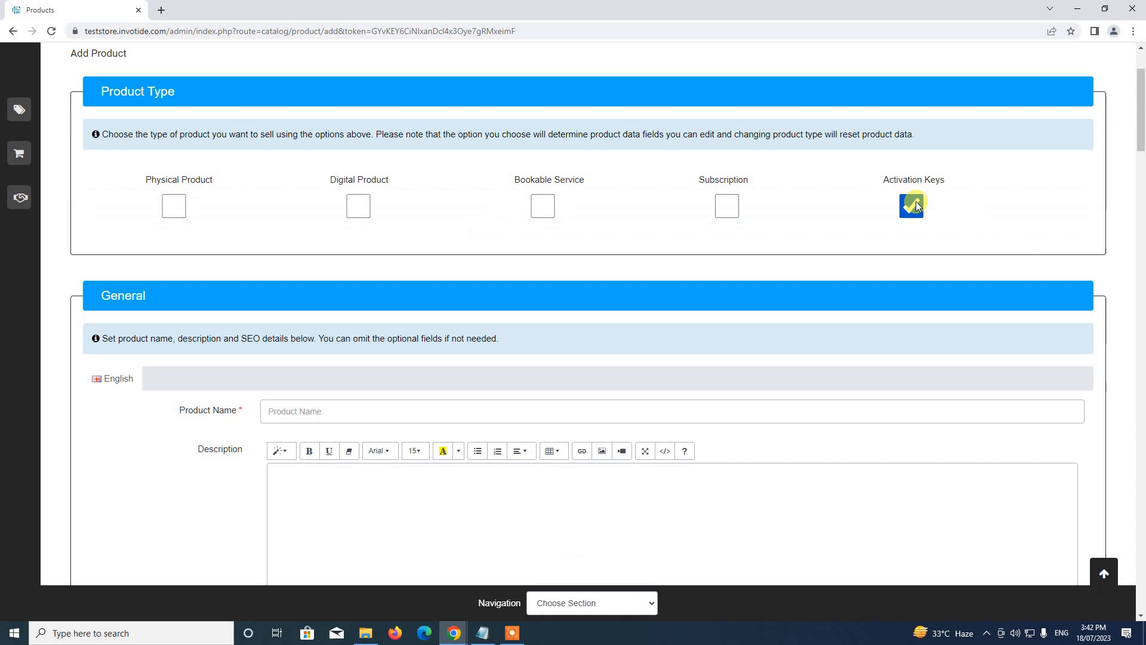
{"action": "left_click", "coordinate": [359, 410]}
{"action": "type", "text": "Pin Code Demo"}
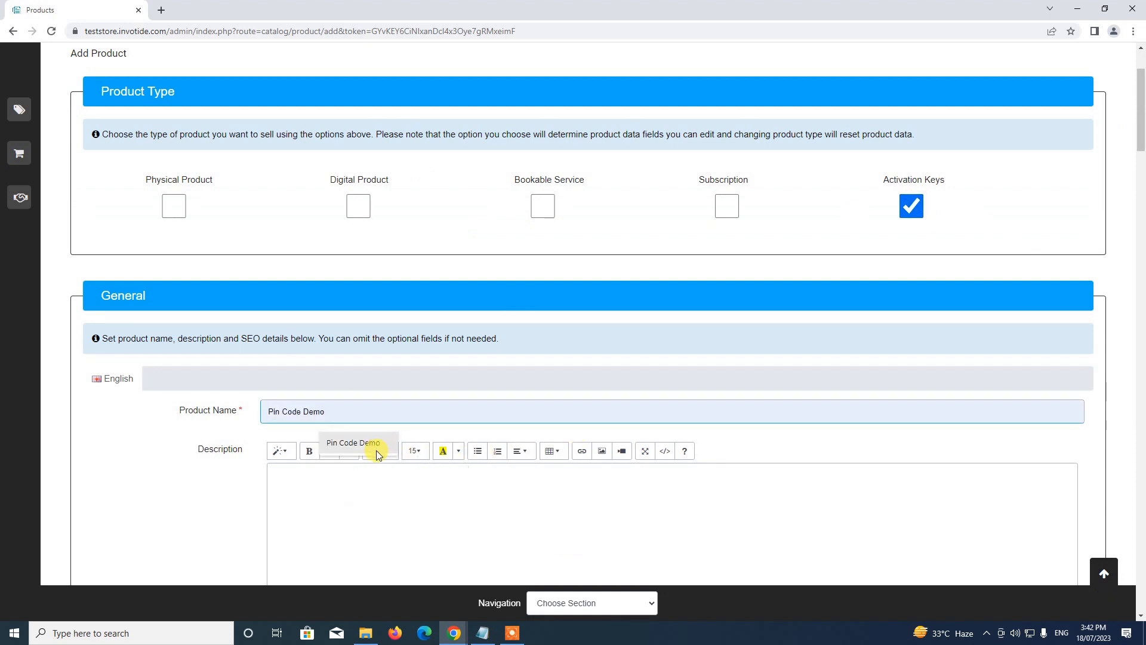
{"action": "left_click", "coordinate": [376, 454]}
Write the description 'This is a test activation key demo'.
{"action": "left_click", "coordinate": [409, 520]}
{"action": "type", "text": "This is a test "}
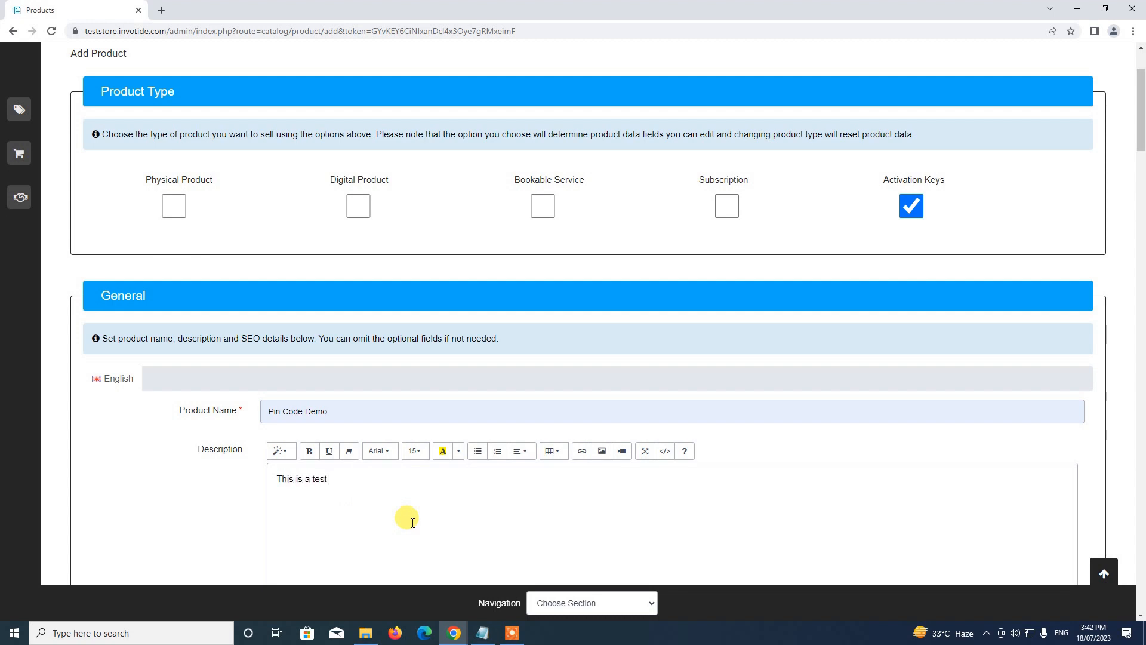
{"action": "type", "text": "a"}
{"action": "key", "text": "BackSpace"}
{"action": "type", "text": "license key demo"}
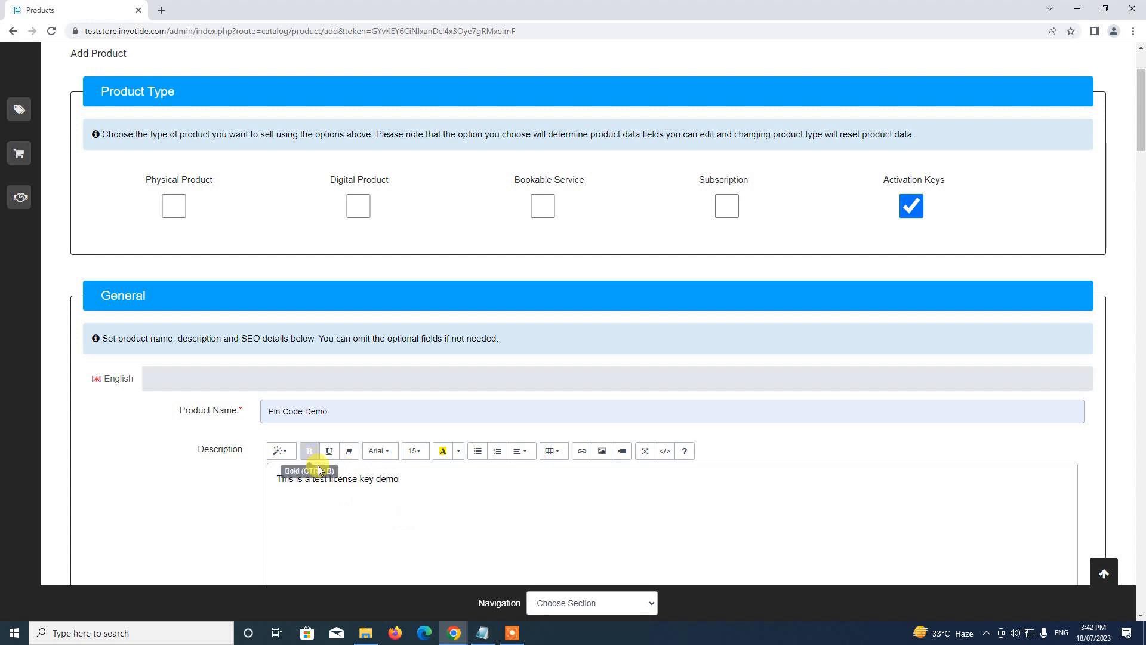
{"action": "double_click", "coordinate": [343, 485]}
{"action": "type", "text": "activat"}
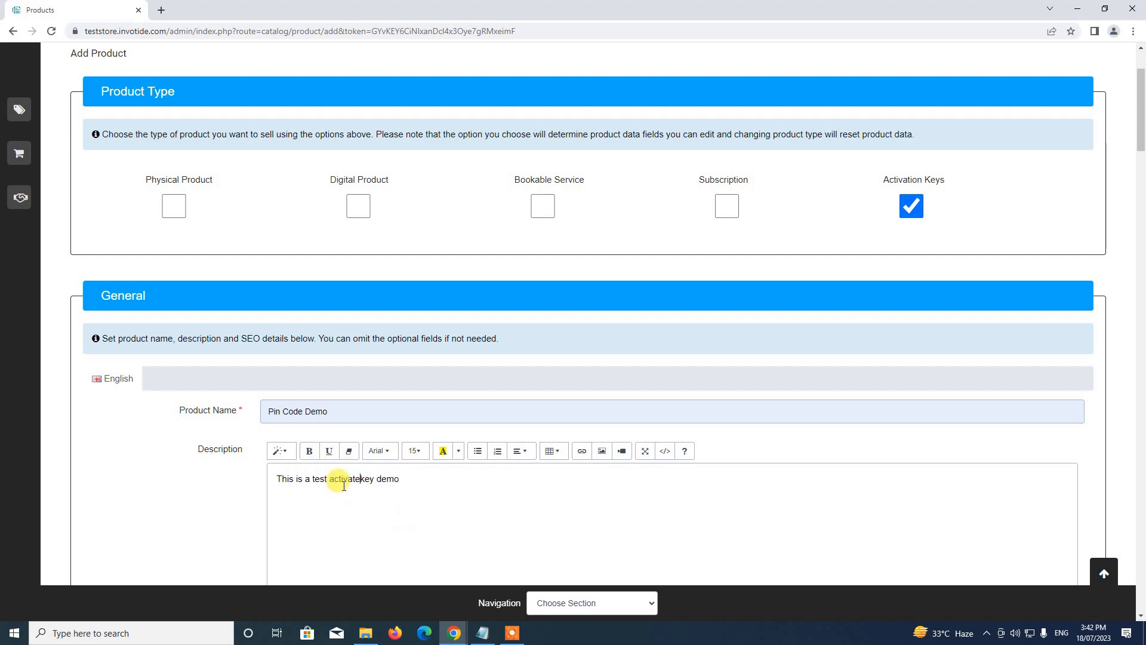
{"action": "type", "text": "ion"}
Fill in the Meta Tag Title as 'Pin Code Demo'.
{"action": "scroll", "coordinate": [344, 486], "scroll_direction": "down", "scroll_amount": 5}
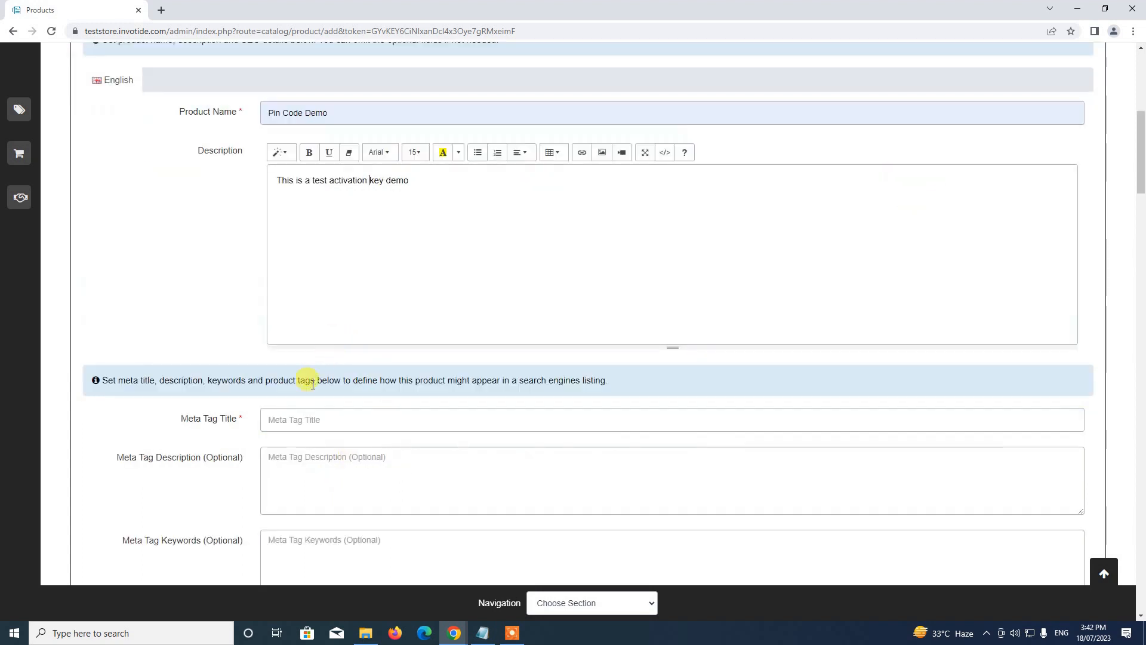
{"action": "left_click", "coordinate": [332, 410]}
{"action": "type", "text": "Pinc"}
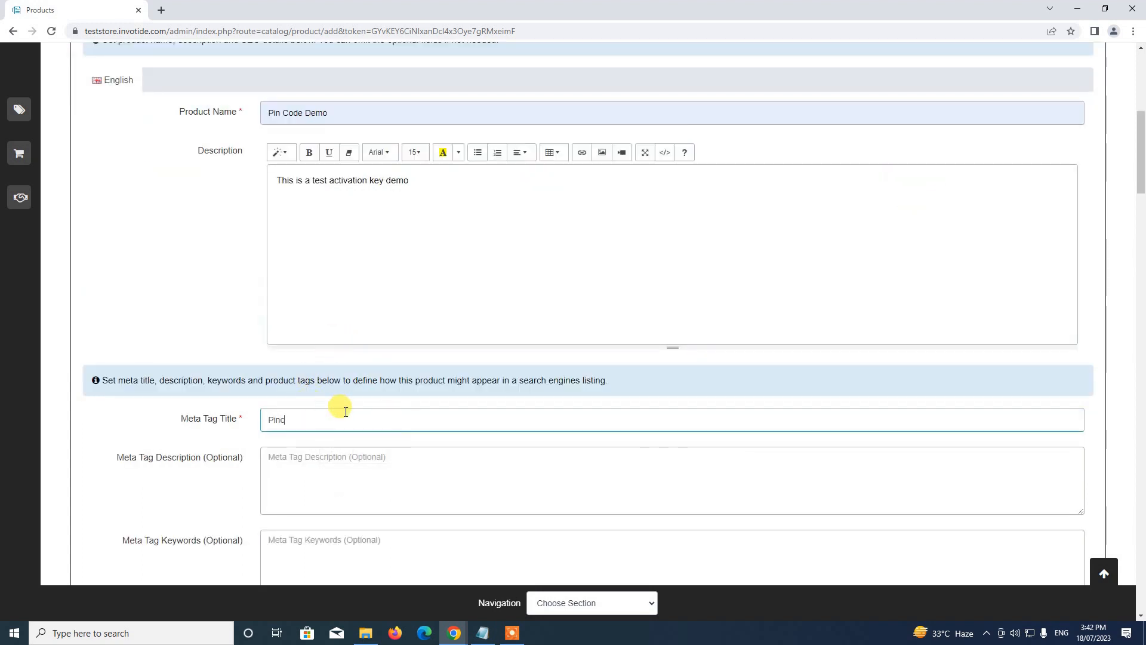
{"action": "key", "text": "BackSpace"}
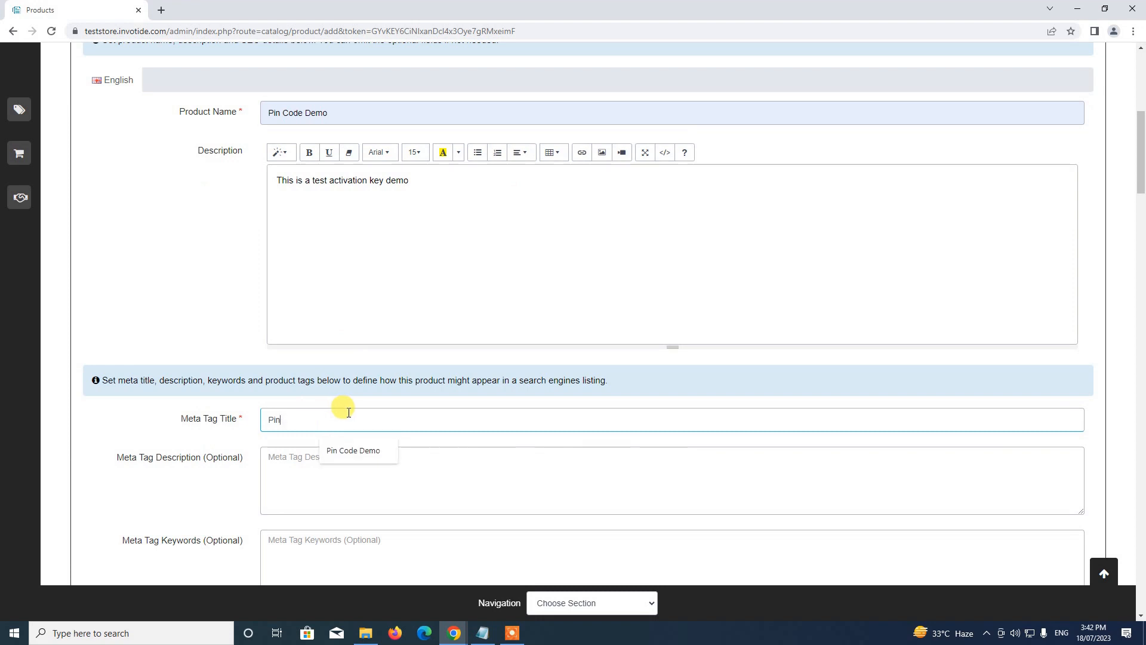
{"action": "left_click", "coordinate": [363, 457]}
{"action": "scroll", "coordinate": [364, 447], "scroll_direction": "down", "scroll_amount": 5}
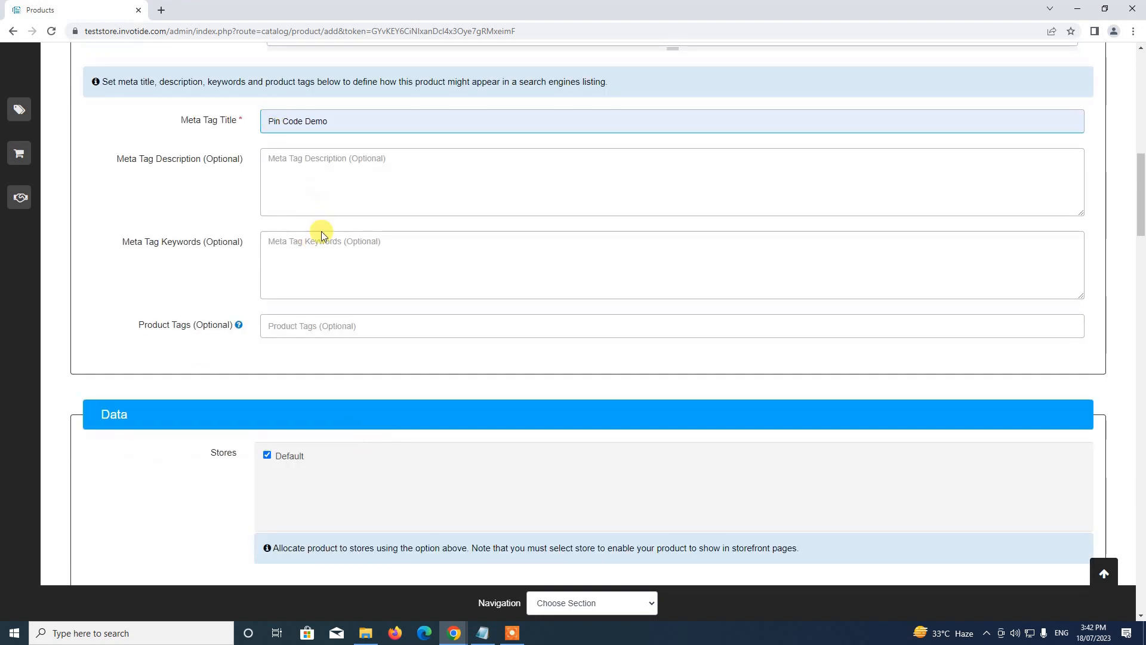
Enter Model 500LD, Price 50 and Sort Order 10, then turn on Activation Keys for the product.
{"action": "scroll", "coordinate": [384, 252], "scroll_direction": "down", "scroll_amount": 4}
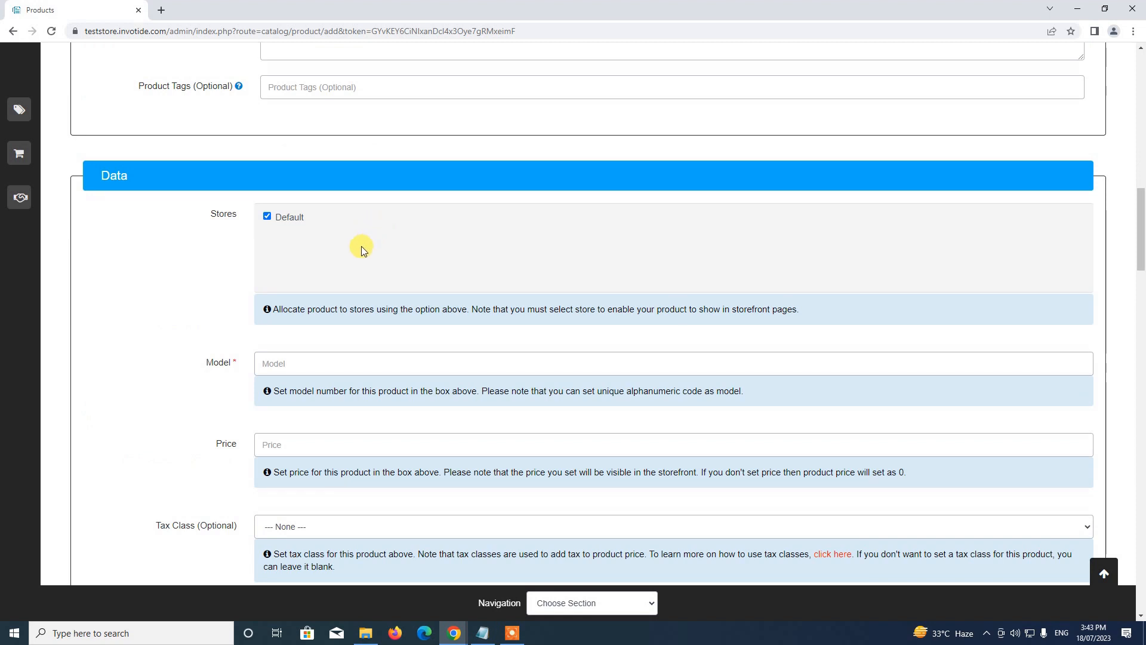
{"action": "left_click", "coordinate": [321, 366]}
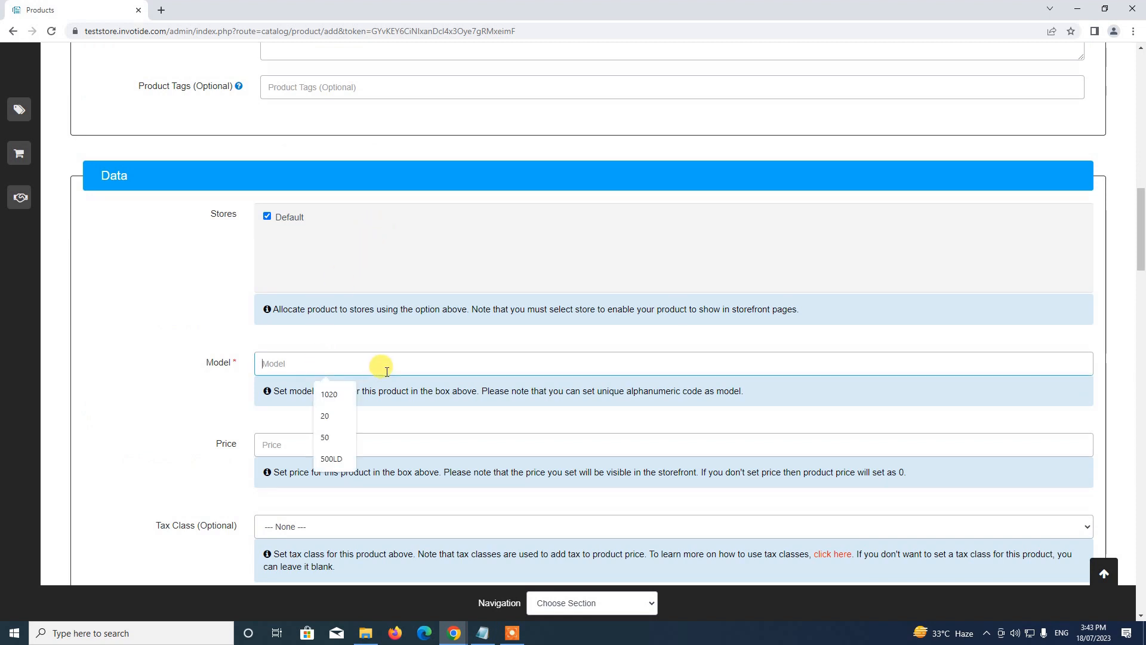
{"action": "left_click", "coordinate": [332, 458]}
{"action": "left_click", "coordinate": [326, 445]}
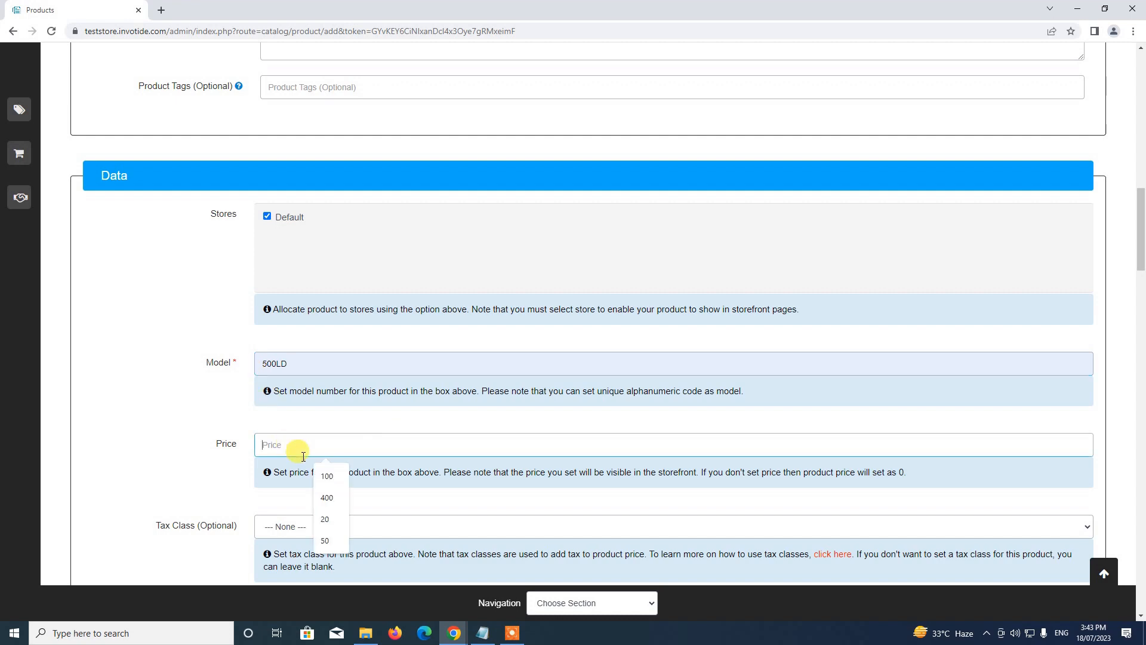
{"action": "left_click", "coordinate": [332, 540]}
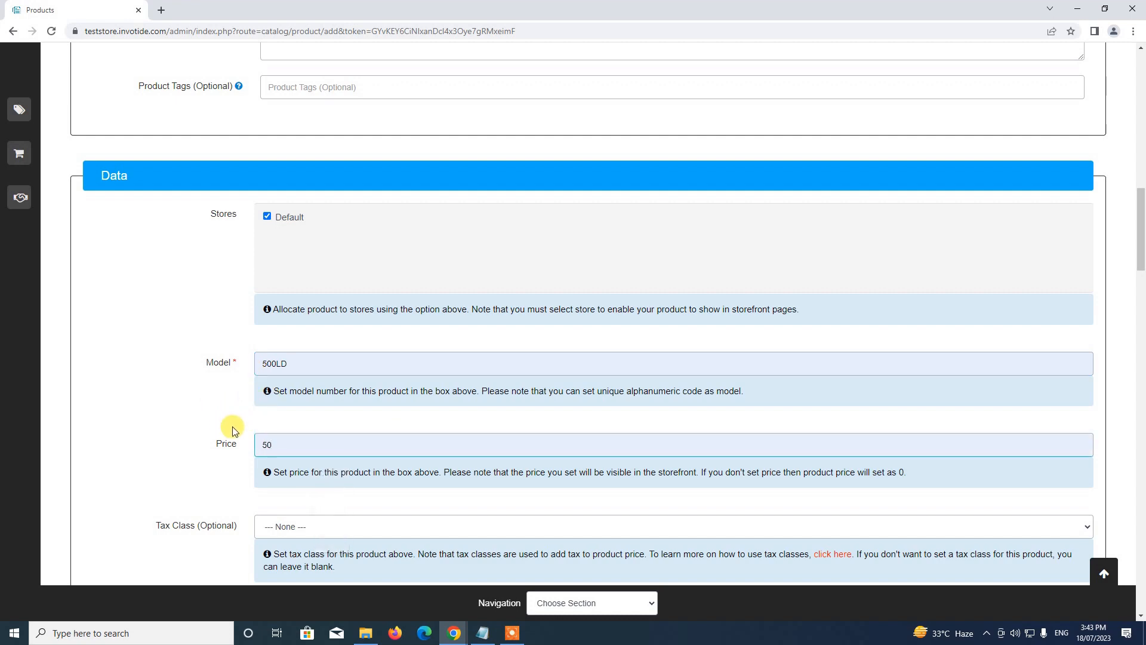
{"action": "scroll", "coordinate": [232, 424], "scroll_direction": "down", "scroll_amount": 8}
{"action": "scroll", "coordinate": [242, 418], "scroll_direction": "down", "scroll_amount": 1}
{"action": "scroll", "coordinate": [242, 416], "scroll_direction": "up", "scroll_amount": 1}
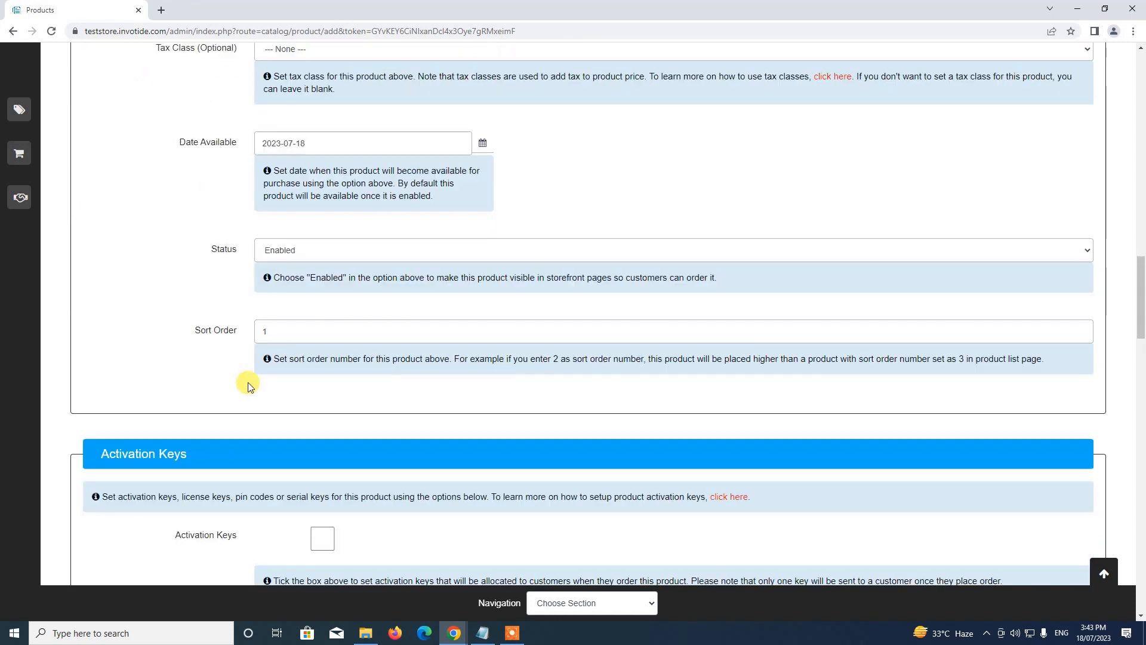
{"action": "left_click", "coordinate": [287, 337]}
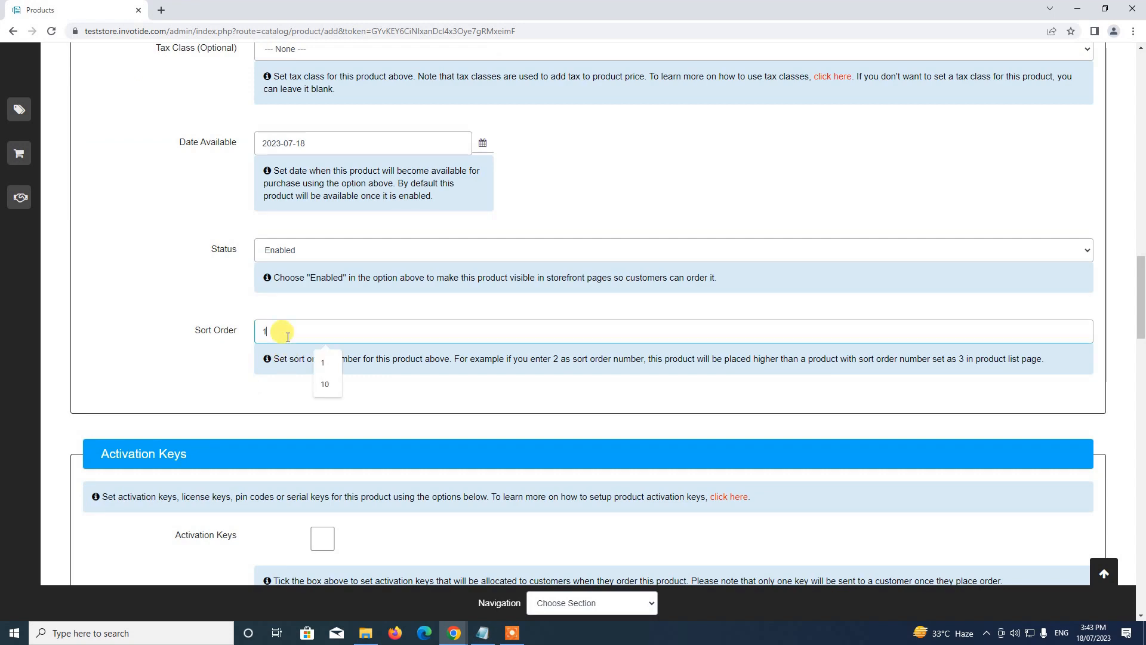
{"action": "left_click", "coordinate": [325, 384]}
{"action": "scroll", "coordinate": [286, 328], "scroll_direction": "down", "scroll_amount": 5}
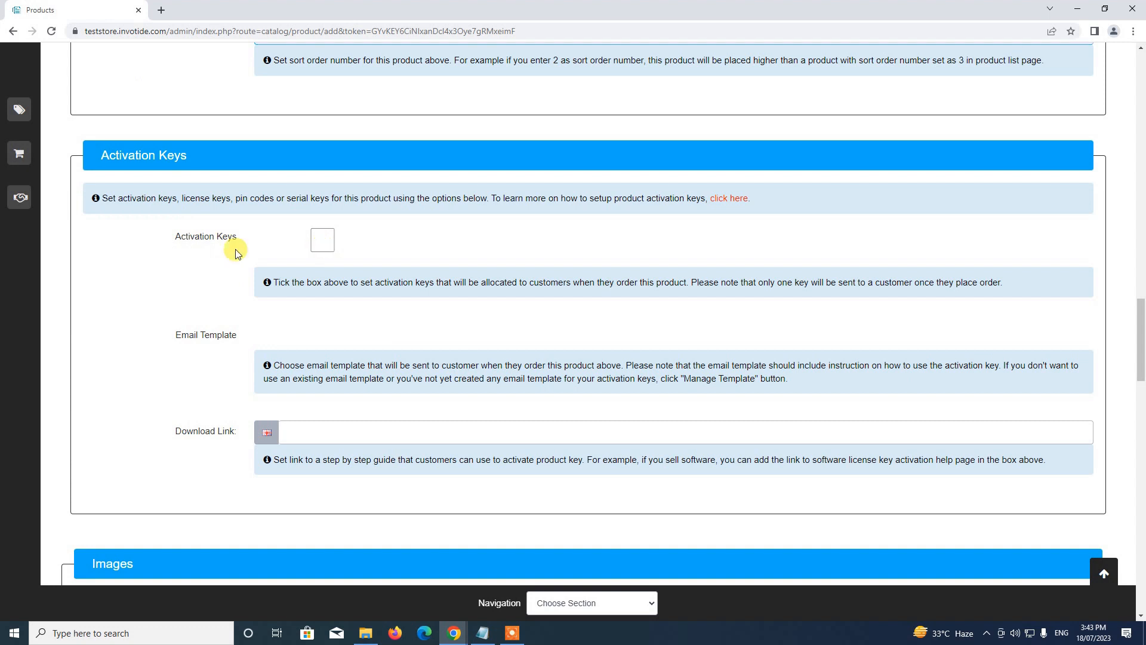
{"action": "left_click", "coordinate": [323, 240]}
Enter the first activation keys one per line: 1200, 3000, 5000, 7000, B523, N2395.
{"action": "left_click", "coordinate": [479, 250]}
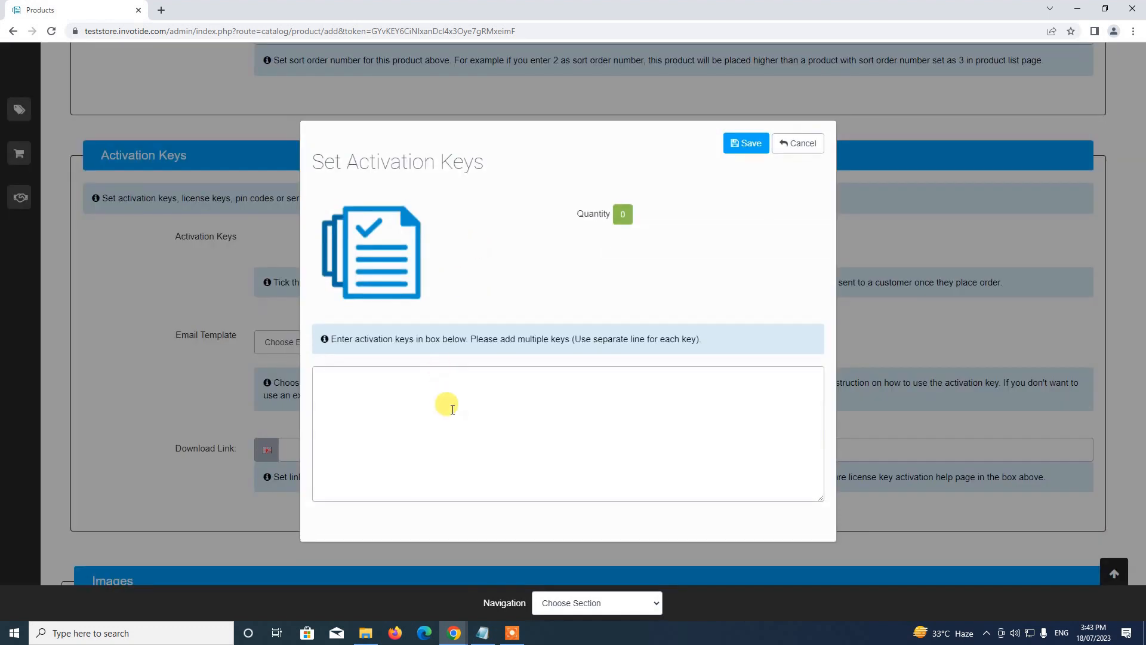
{"action": "left_click", "coordinate": [489, 403]}
{"action": "type", "text": "1200 "}
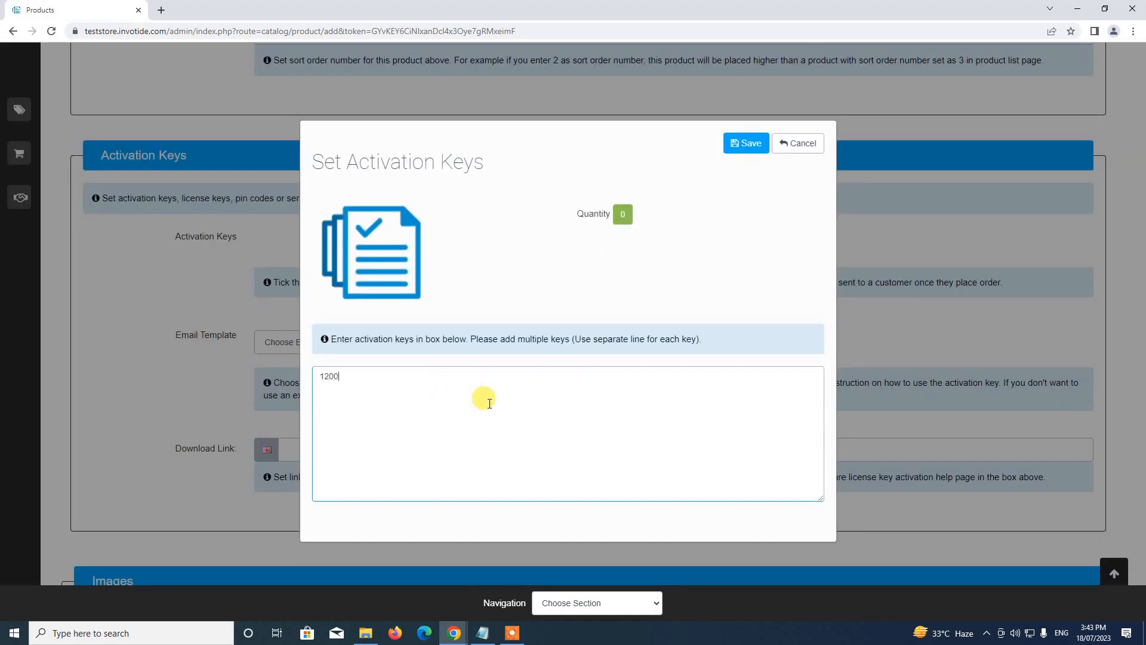
{"action": "type", "text": "3000 5000"}
{"action": "key", "text": "Return"}
{"action": "type", "text": "7000"}
{"action": "key", "text": "Return"}
{"action": "type", "text": "B523 "}
{"action": "type", "text": "N2395"}
{"action": "key", "text": "Return"}
Add the remaining keys LD340, B200, N1300 and 9012, delete the stray last line, and save.
{"action": "type", "text": "K2"}
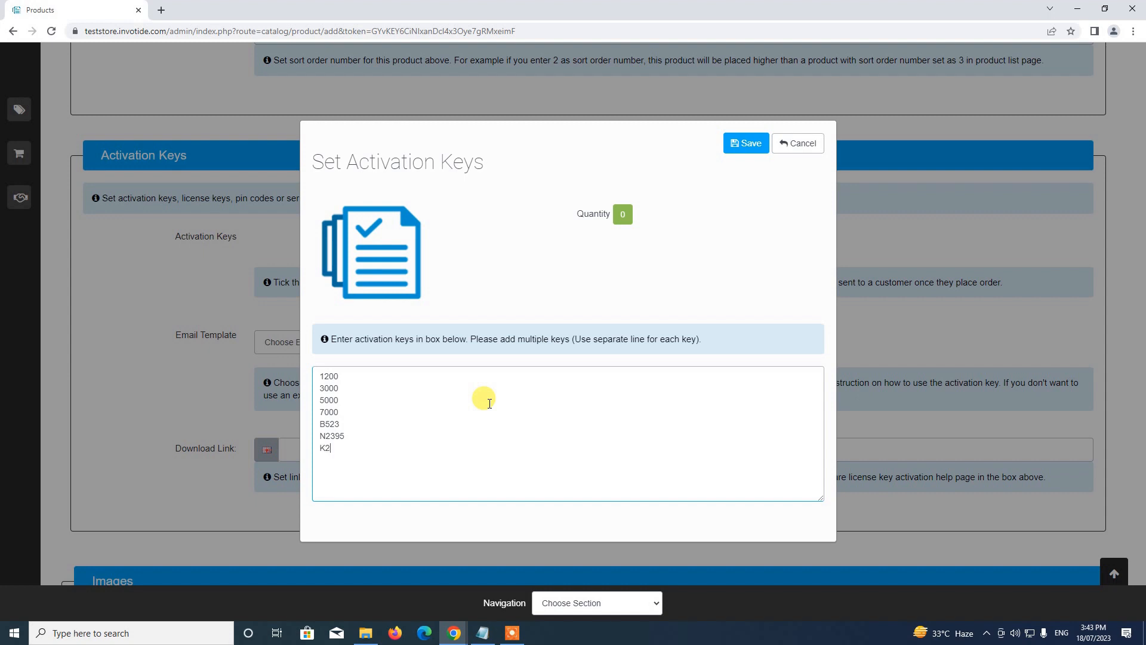
{"action": "key", "text": "BackSpace"}
{"action": "key", "text": "BackSpace"}
{"action": "type", "text": "L"}
{"action": "type", "text": "D340 "}
{"action": "type", "text": "B"}
{"action": "type", "text": "200"}
{"action": "key", "text": "Return"}
{"action": "type", "text": "N"}
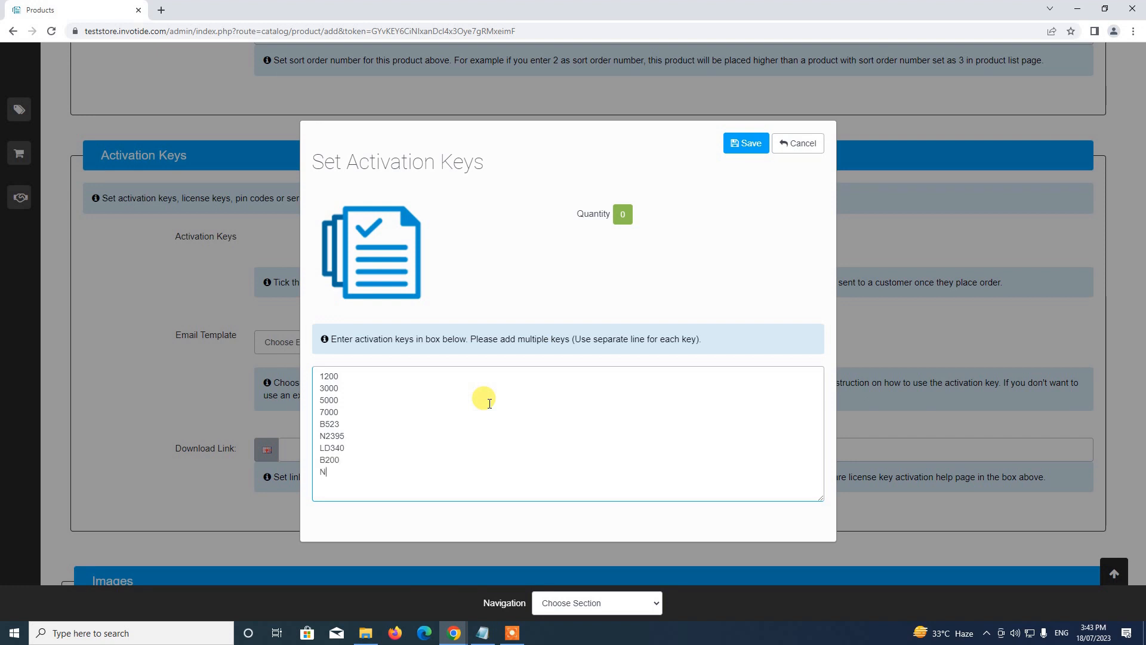
{"action": "type", "text": "1300"}
{"action": "type", "text": "9012"}
{"action": "key", "text": "Return"}
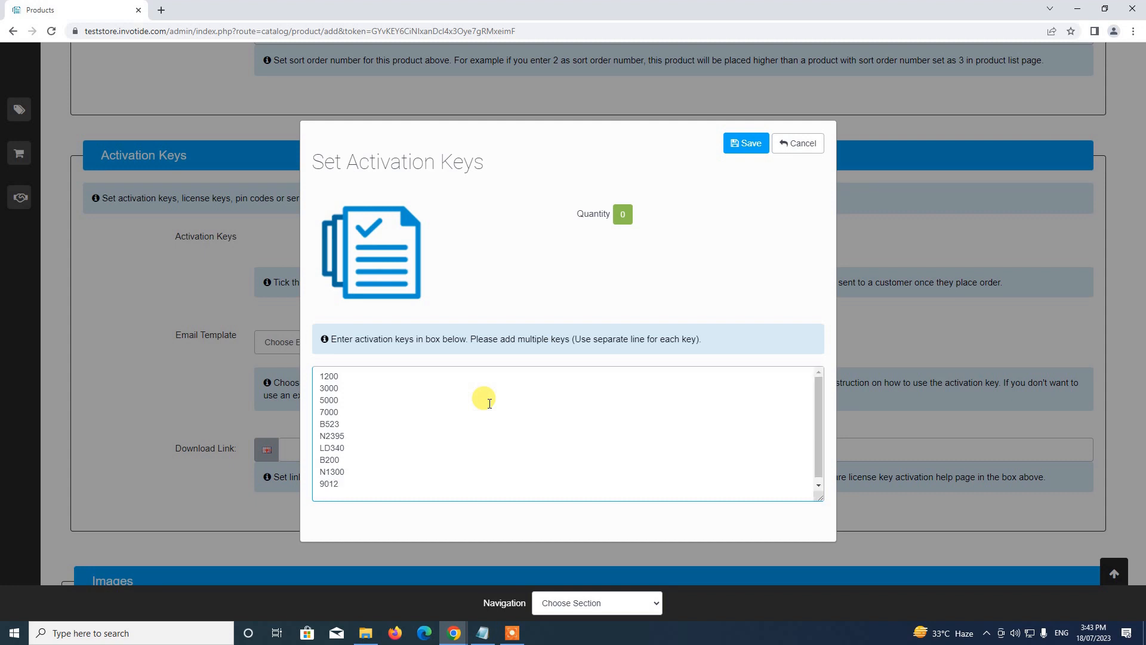
{"action": "type", "text": "WEN"}
{"action": "key", "text": "shift+Home"}
{"action": "key", "text": "BackSpace"}
{"action": "key", "text": "BackSpace"}
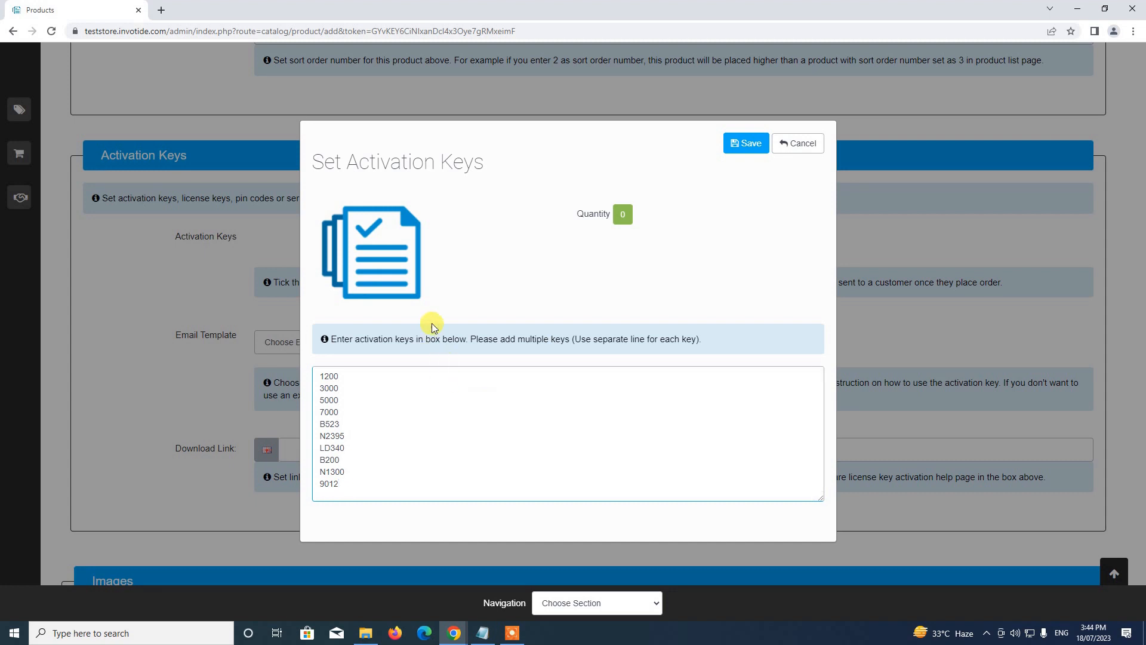
{"action": "left_click", "coordinate": [724, 151]}
Select 'Pin Code Order Successful Email' as the activation-key email template.
{"action": "scroll", "coordinate": [604, 297], "scroll_direction": "down", "scroll_amount": 2}
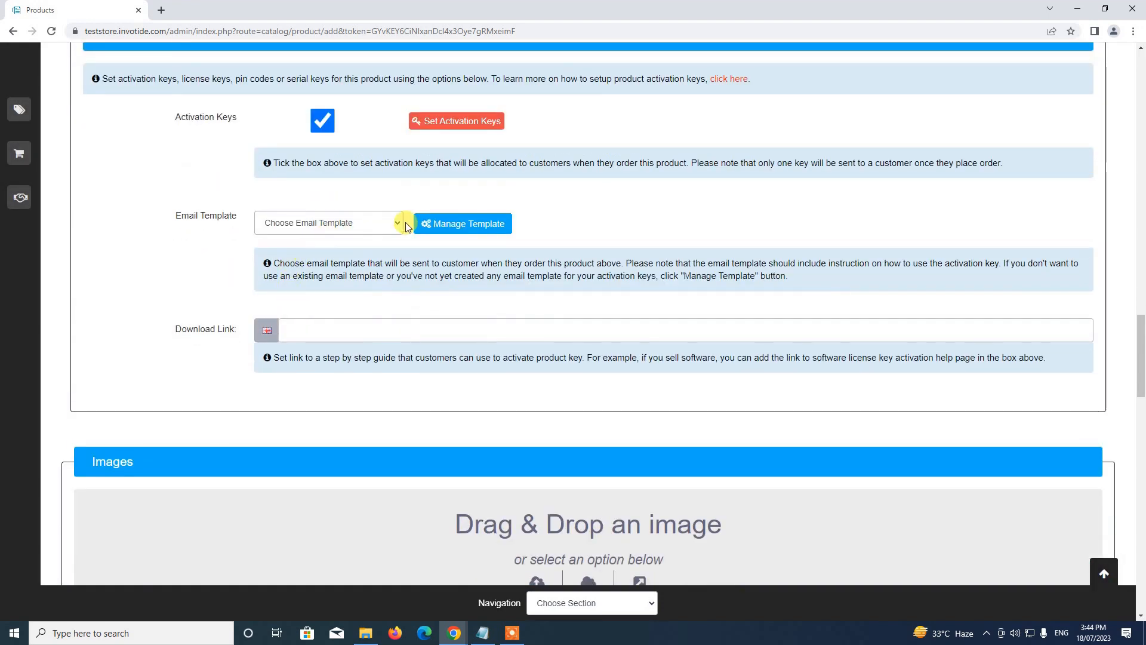
{"action": "left_click", "coordinate": [294, 224]}
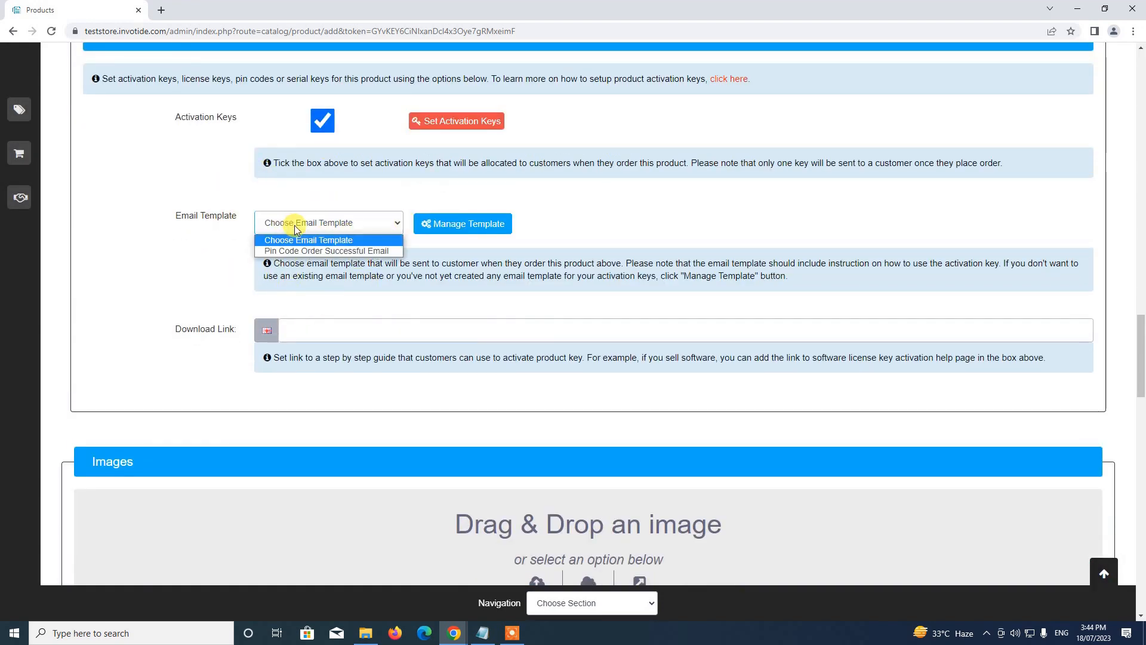
{"action": "left_click", "coordinate": [193, 231]}
{"action": "left_click", "coordinate": [329, 223]}
{"action": "left_click", "coordinate": [317, 252]}
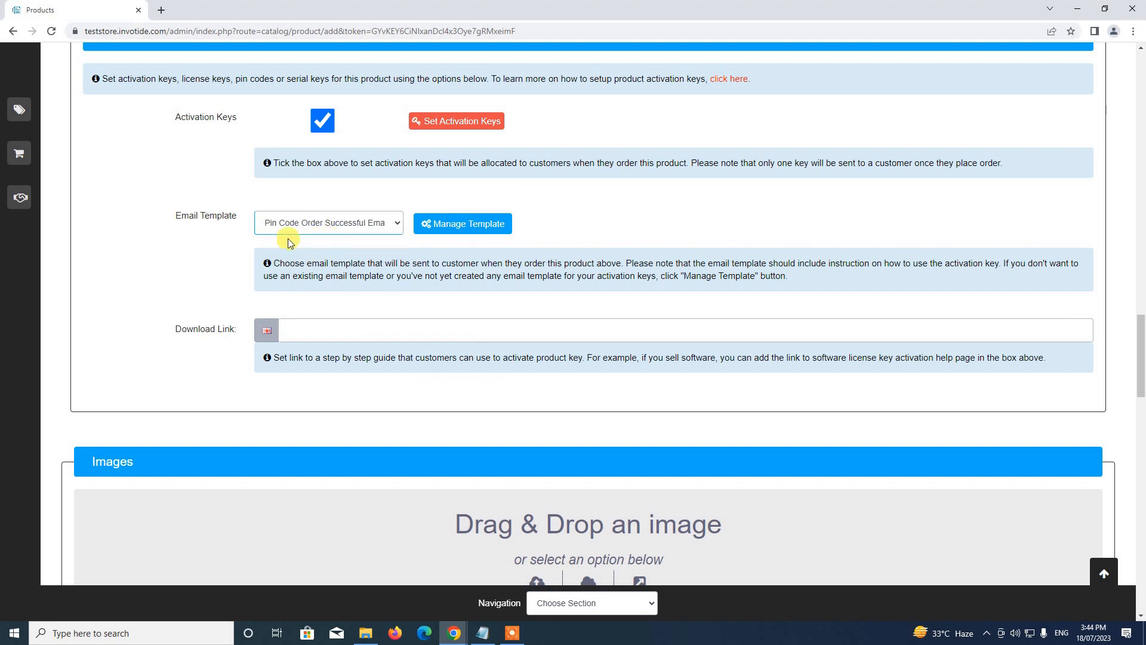
{"action": "scroll", "coordinate": [356, 225], "scroll_direction": "down", "scroll_amount": 1}
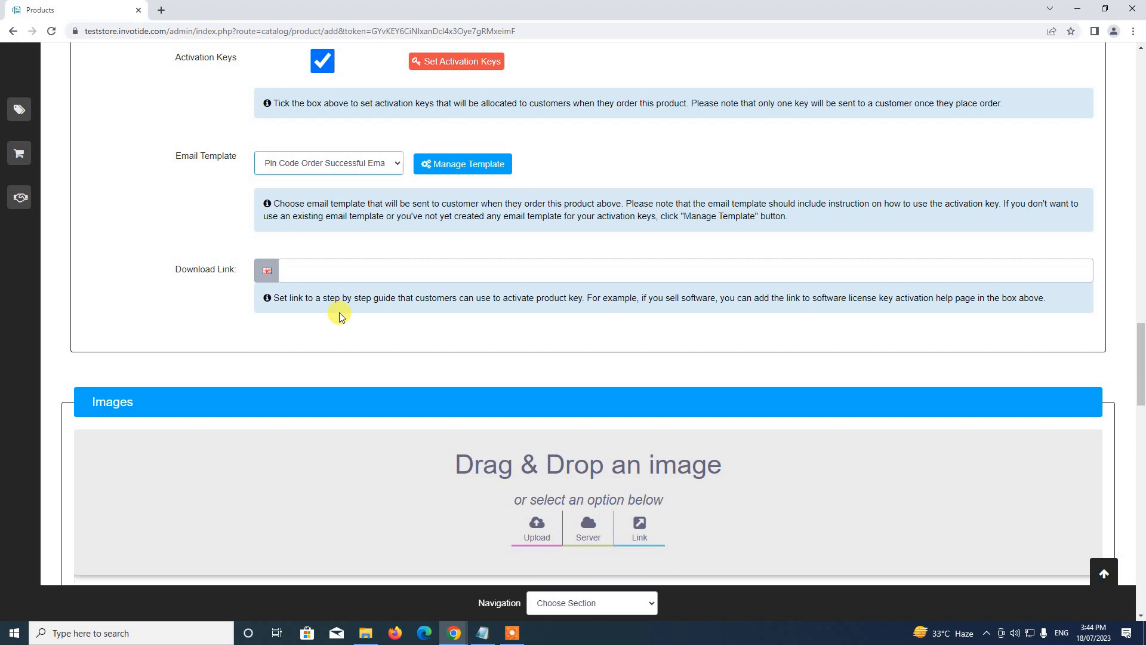
{"action": "left_click", "coordinate": [348, 271]}
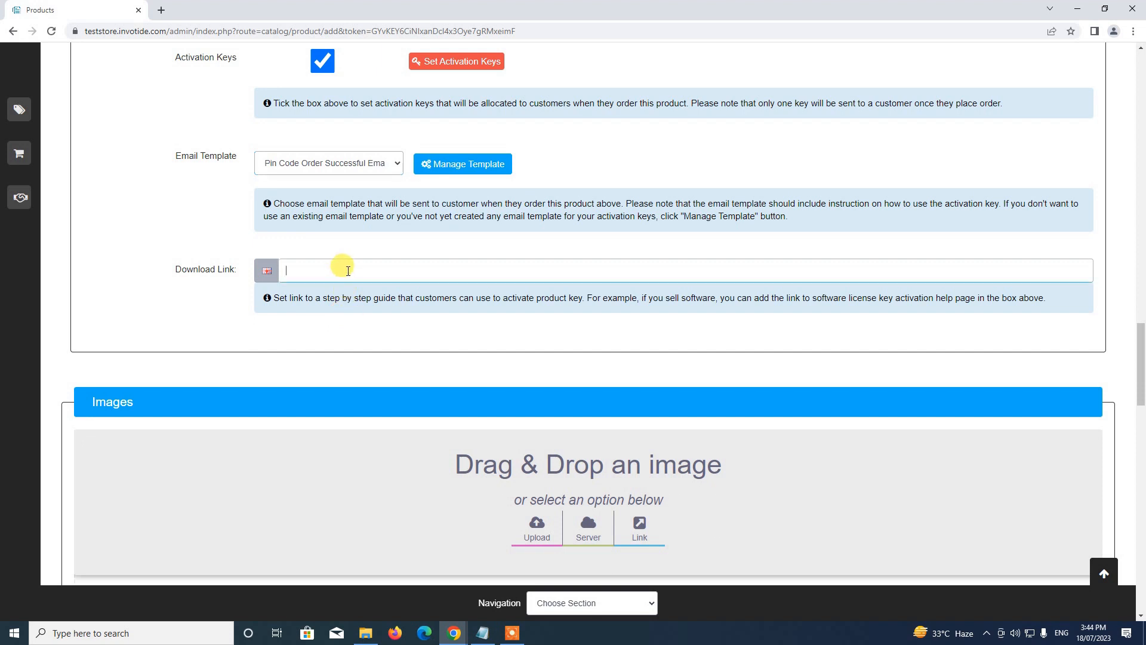
{"action": "type", "text": "HTTPS"}
{"action": "key", "text": "BackSpace"}
{"action": "key", "text": "BackSpace"}
{"action": "key", "text": "BackSpace"}
{"action": "key", "text": "BackSpace"}
{"action": "key", "text": "BackSpace"}
{"action": "type", "text": "ht"}
{"action": "type", "text": "ts"}
{"action": "type", "text": "ps:/"}
{"action": "type", "text": "/mytest"}
{"action": "type", "text": "link.com"}
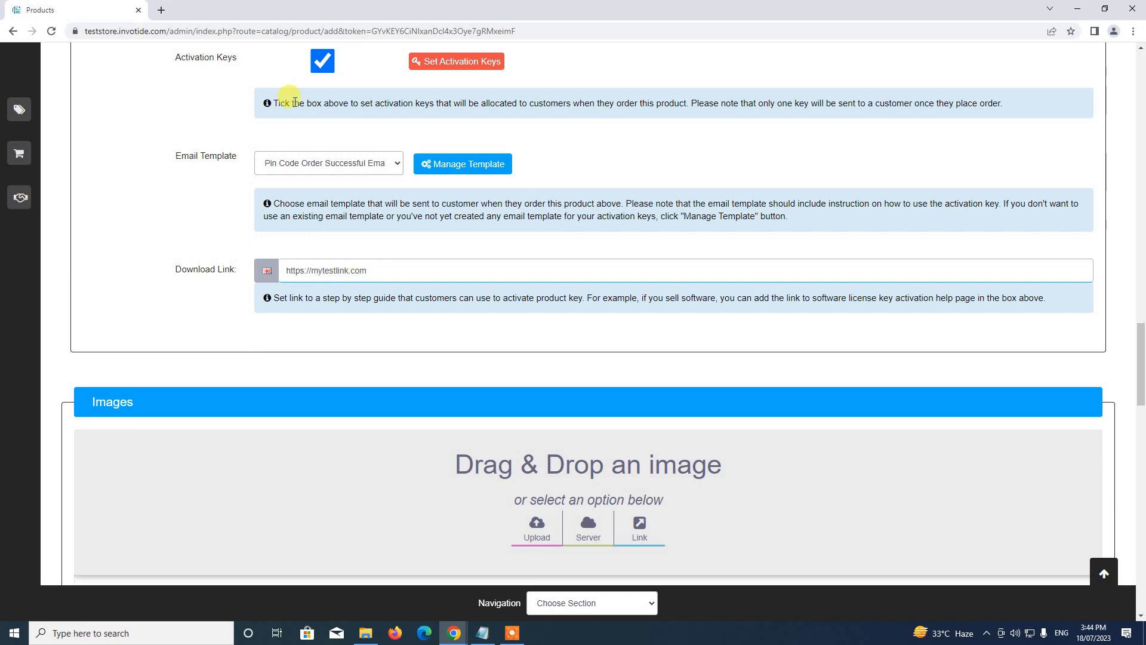
{"action": "scroll", "coordinate": [367, 175], "scroll_direction": "down", "scroll_amount": 1}
{"action": "scroll", "coordinate": [366, 175], "scroll_direction": "down", "scroll_amount": 2}
{"action": "scroll", "coordinate": [356, 151], "scroll_direction": "up", "scroll_amount": 6}
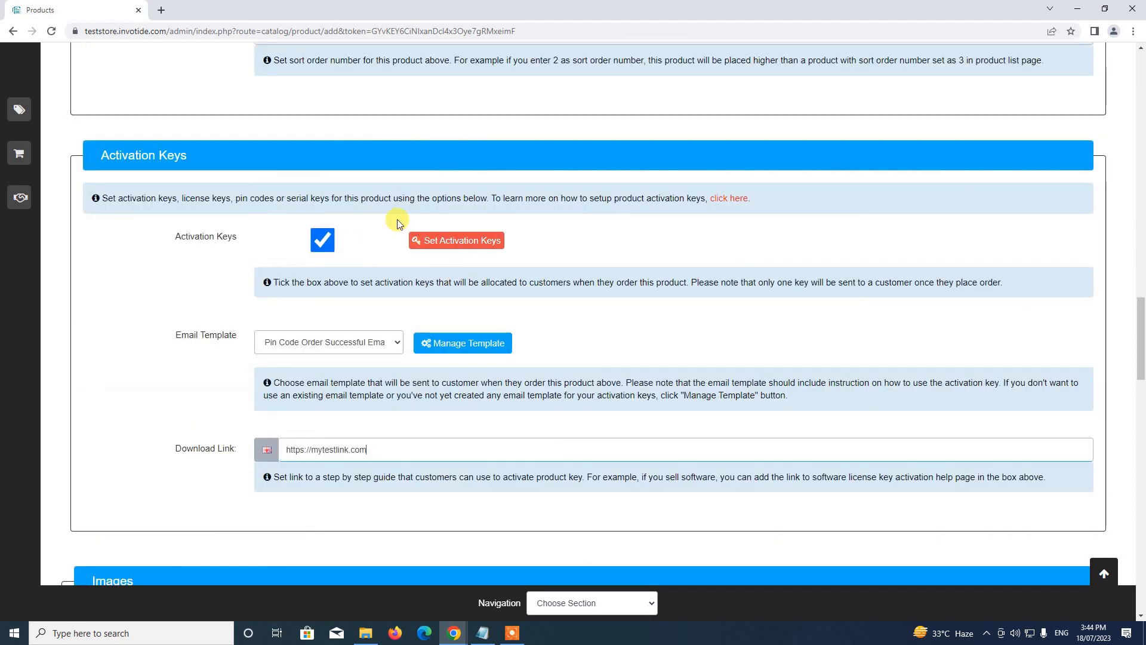
{"action": "scroll", "coordinate": [399, 338], "scroll_direction": "down", "scroll_amount": 6}
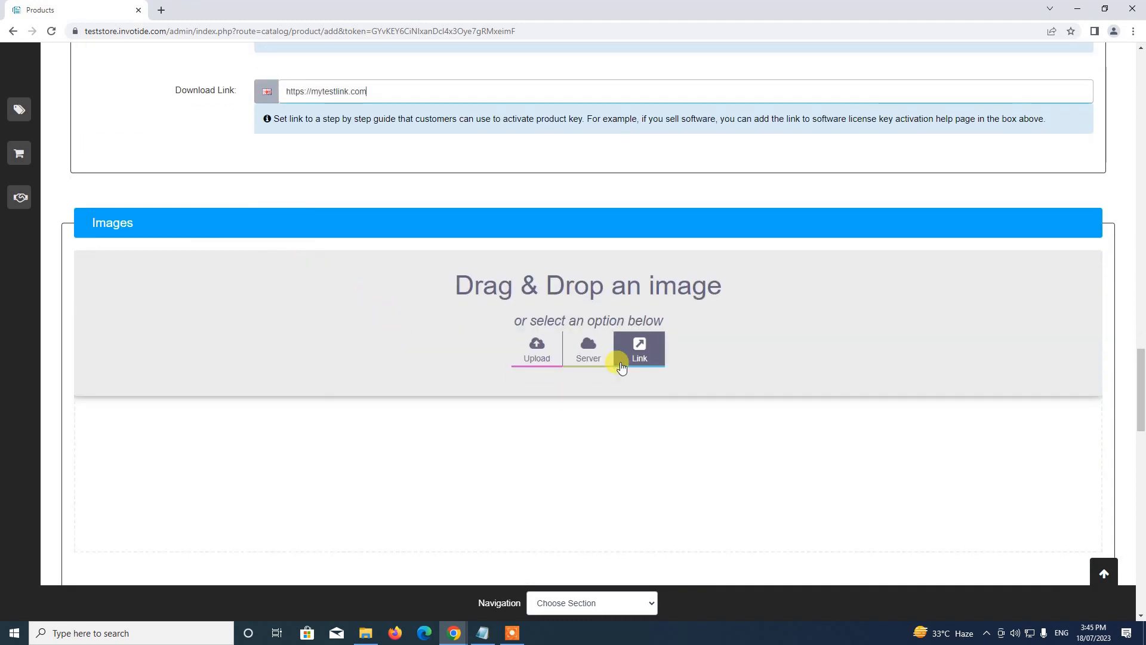
Insert image-soon.png from page 2 of the server images as the product image.
{"action": "scroll", "coordinate": [488, 324], "scroll_direction": "down", "scroll_amount": 1}
{"action": "left_click", "coordinate": [586, 295]}
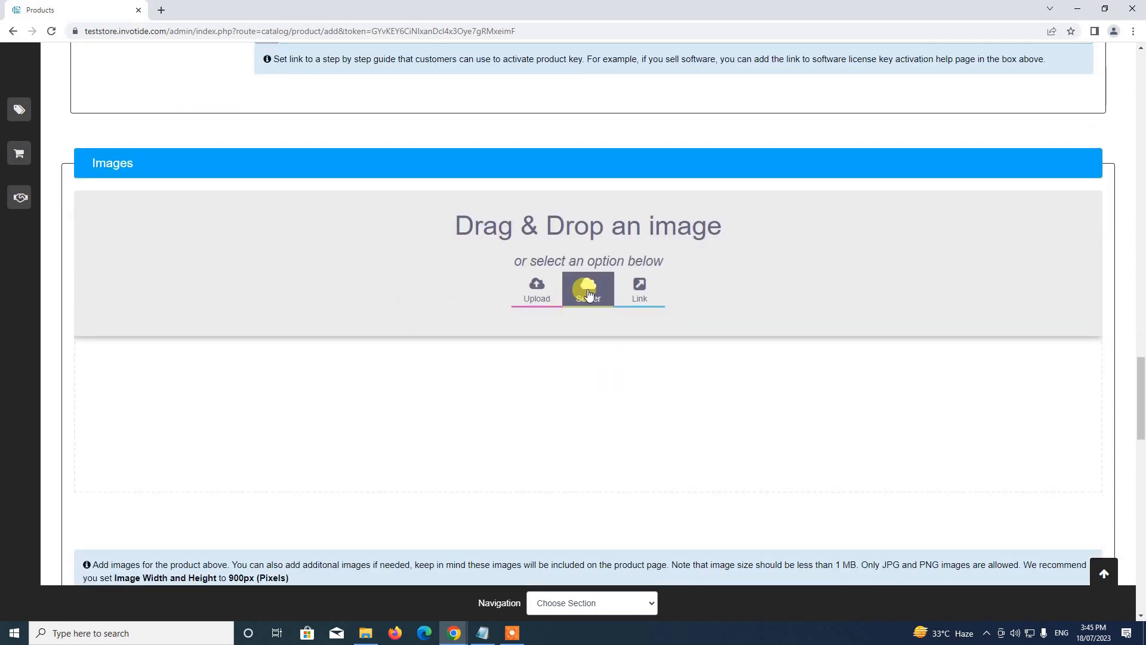
{"action": "scroll", "coordinate": [732, 486], "scroll_direction": "down", "scroll_amount": 4}
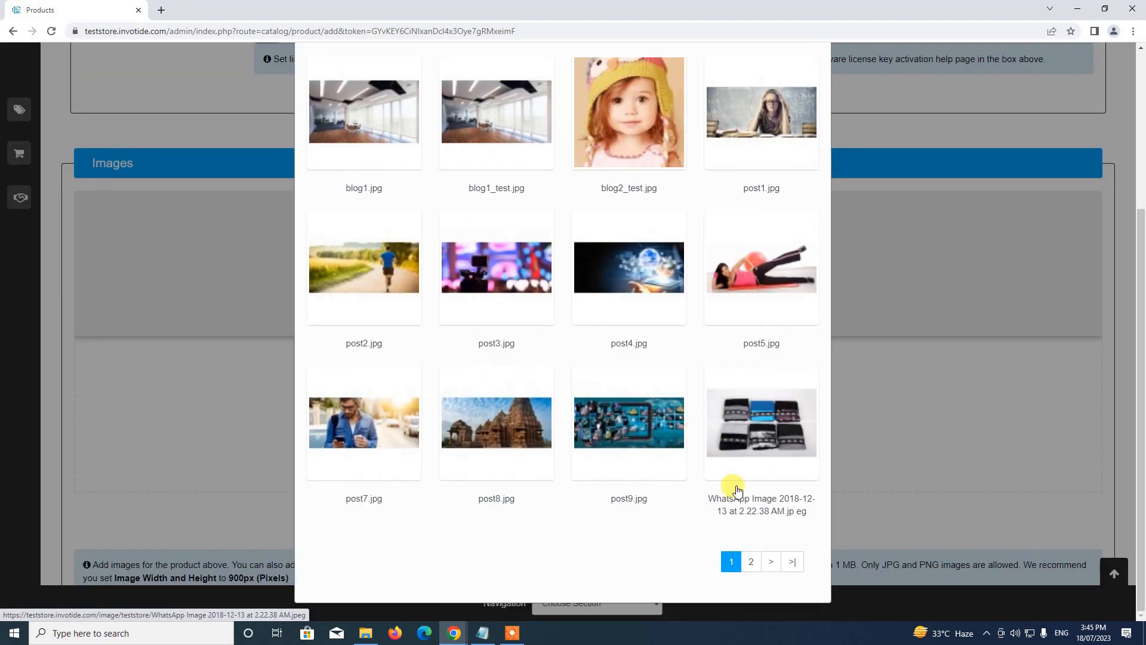
{"action": "left_click", "coordinate": [748, 562]}
{"action": "left_click", "coordinate": [525, 405]}
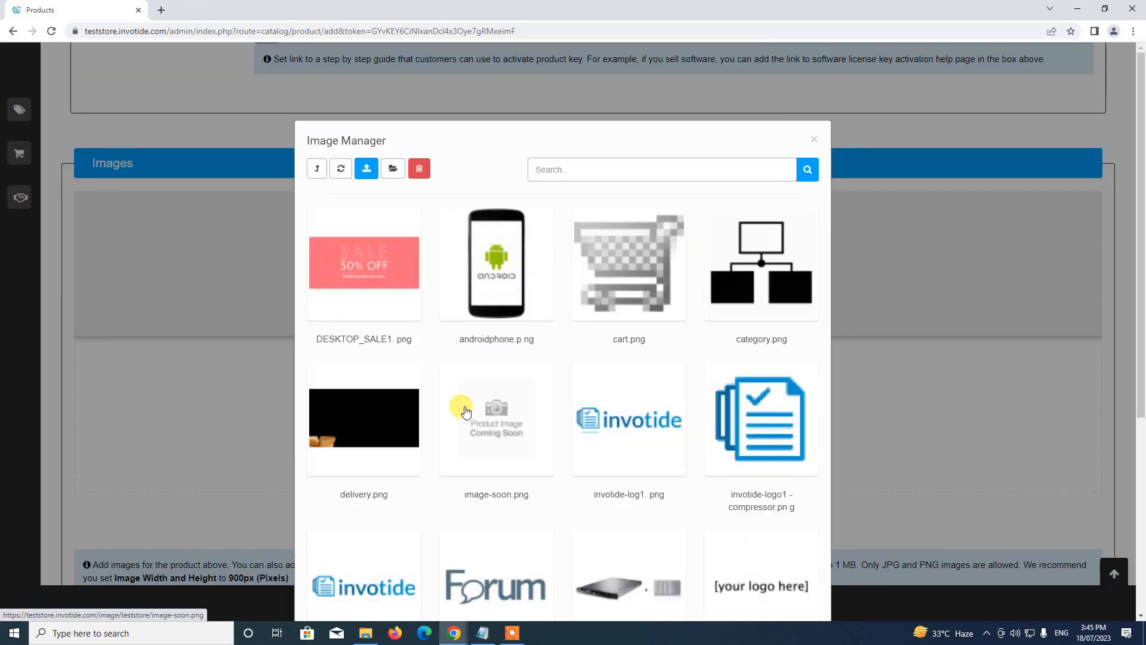
{"action": "left_click", "coordinate": [444, 169]}
Assign the product to the Dresses category and return to the top of the form.
{"action": "scroll", "coordinate": [444, 218], "scroll_direction": "down", "scroll_amount": 8}
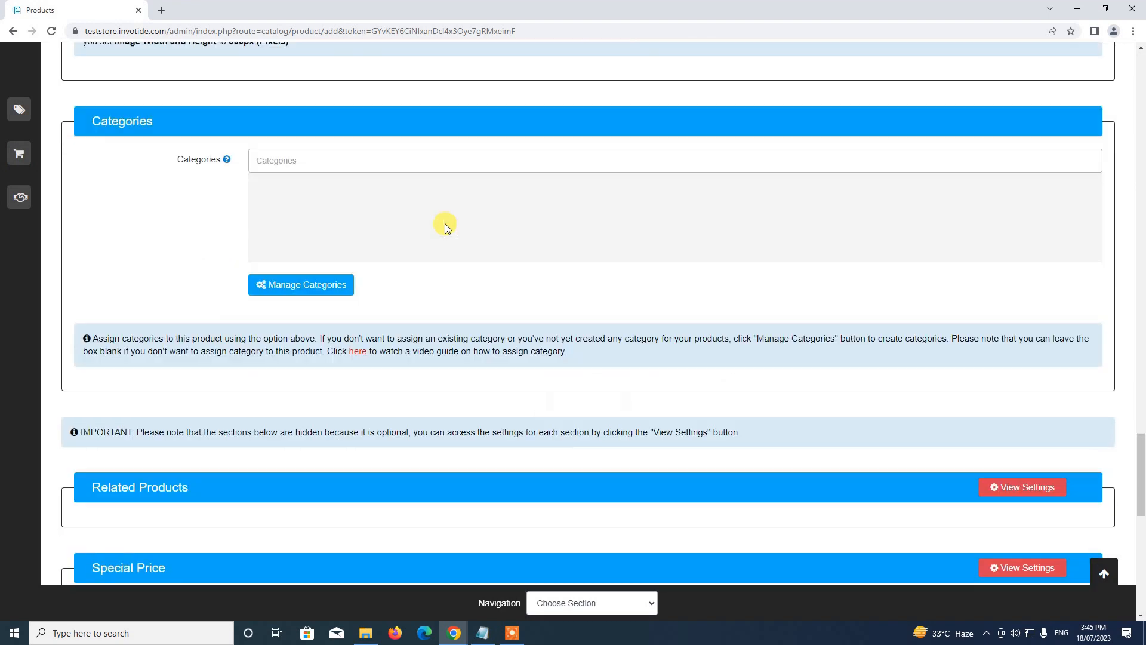
{"action": "scroll", "coordinate": [446, 223], "scroll_direction": "up", "scroll_amount": 2}
{"action": "scroll", "coordinate": [445, 223], "scroll_direction": "up", "scroll_amount": 1}
{"action": "left_click", "coordinate": [325, 346]}
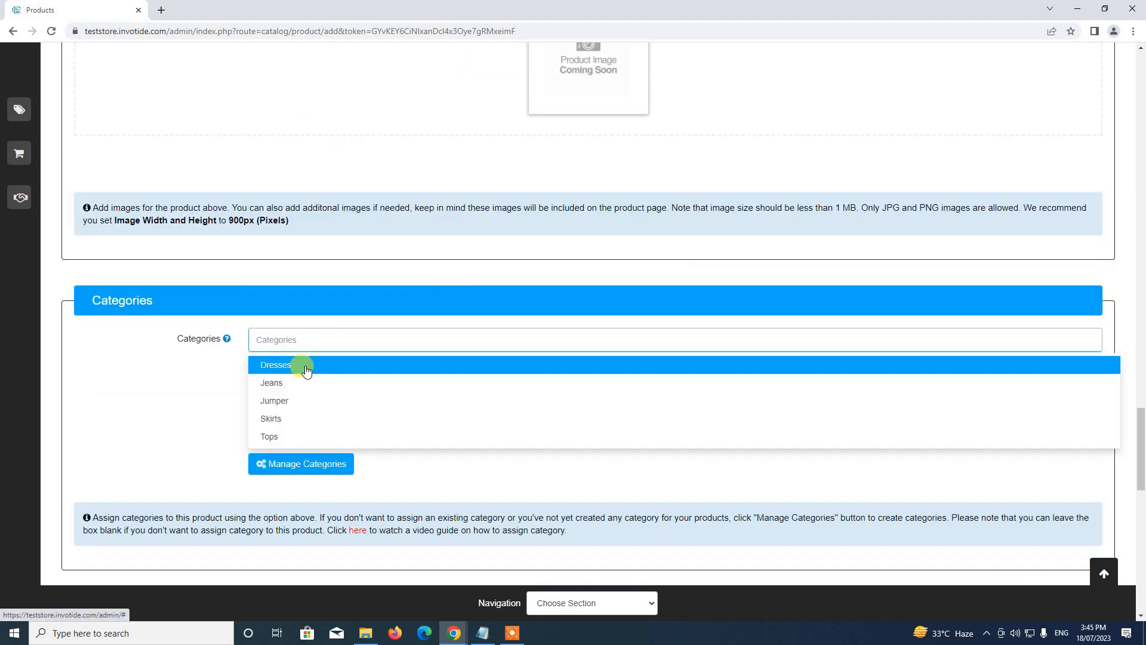
{"action": "left_click", "coordinate": [300, 366]}
{"action": "scroll", "coordinate": [421, 360], "scroll_direction": "down", "scroll_amount": 8}
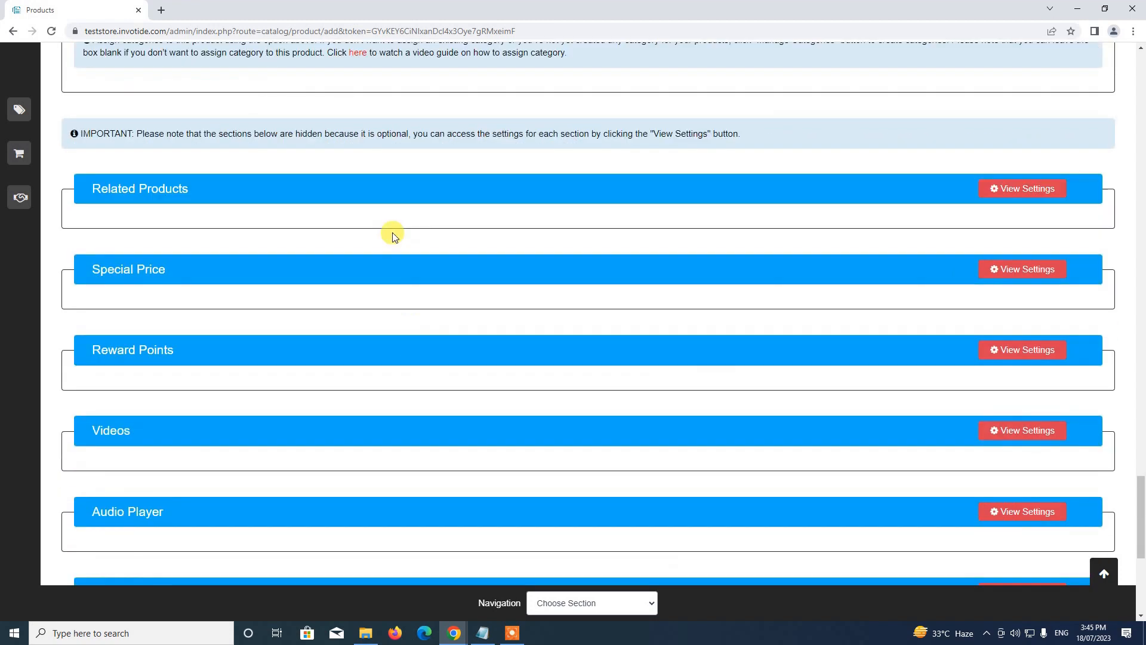
{"action": "scroll", "coordinate": [266, 427], "scroll_direction": "down", "scroll_amount": 4}
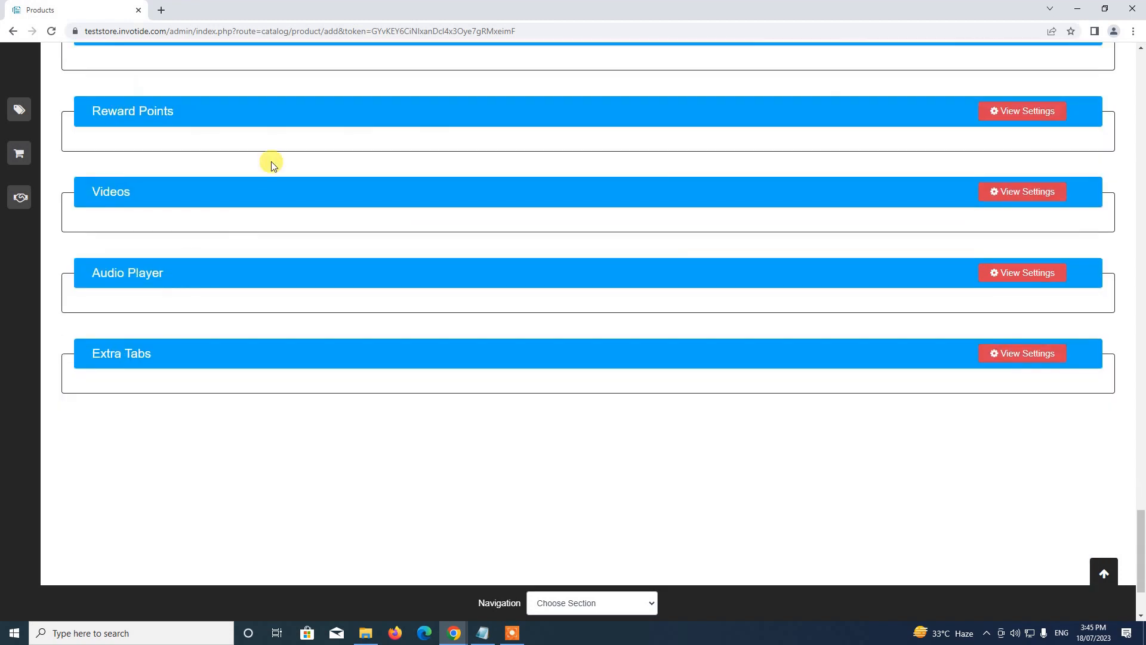
{"action": "scroll", "coordinate": [323, 265], "scroll_direction": "up", "scroll_amount": 5}
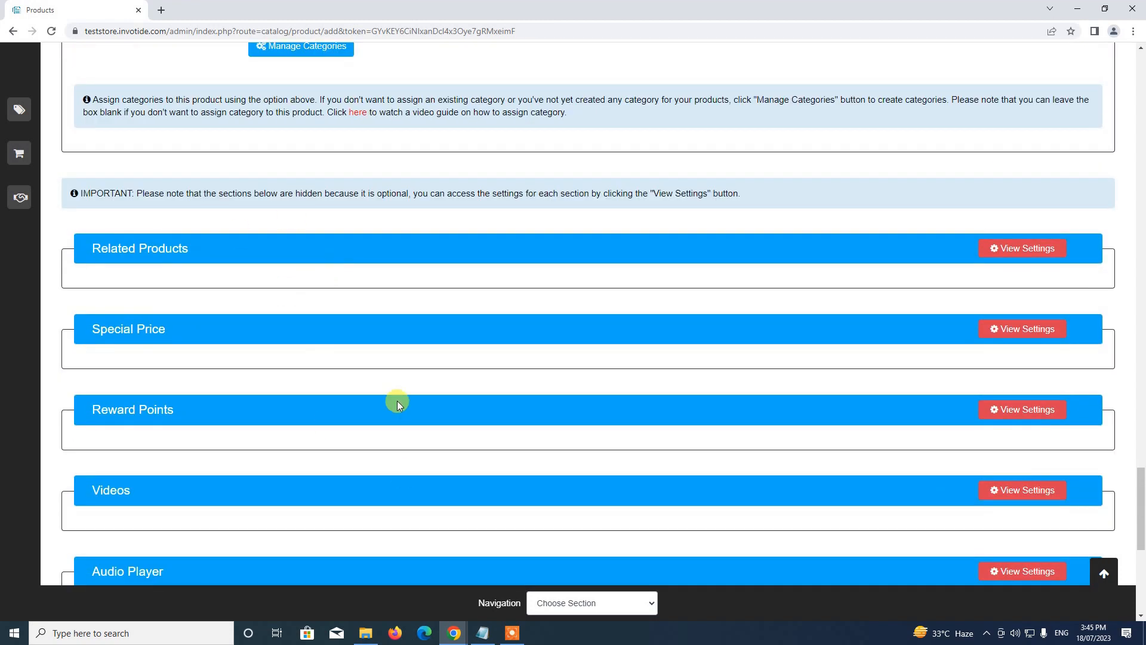
{"action": "scroll", "coordinate": [414, 409], "scroll_direction": "down", "scroll_amount": 1}
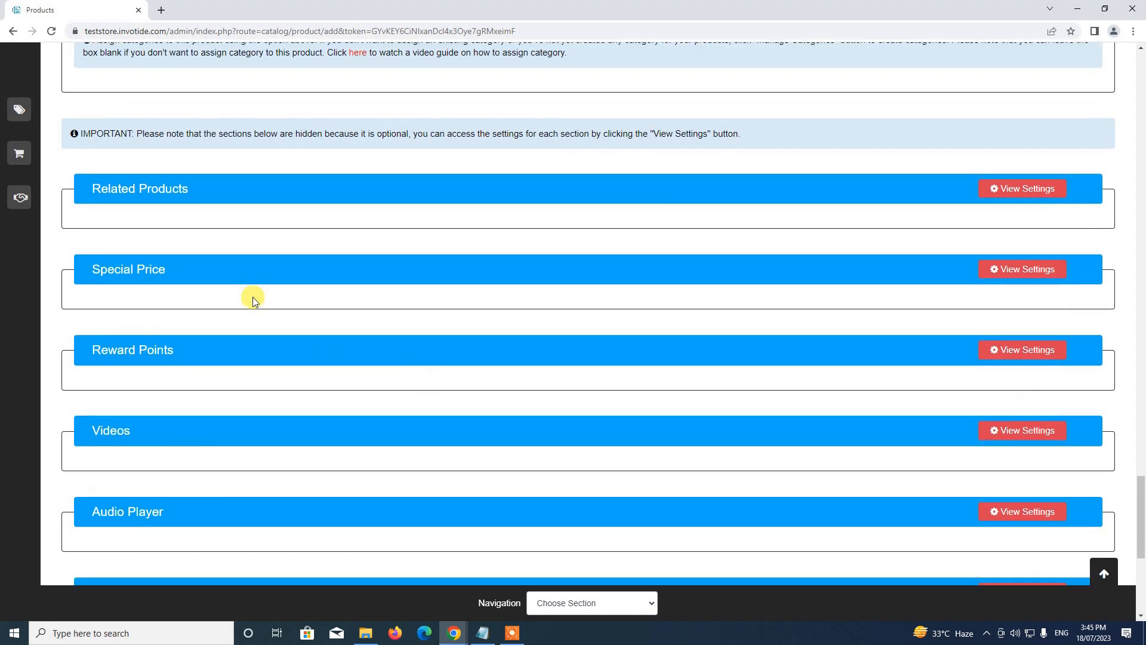
{"action": "left_click", "coordinate": [1104, 574]}
Save Pin Code Demo and find its row in the product list: $50, quantity 10.
{"action": "left_click", "coordinate": [987, 127]}
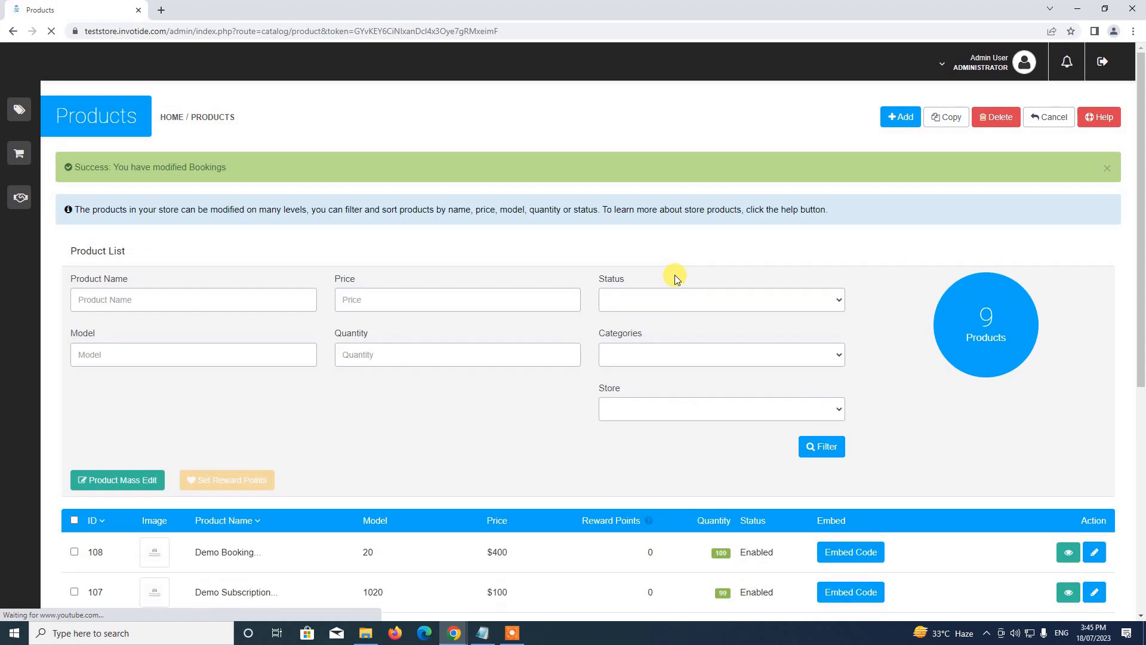
{"action": "scroll", "coordinate": [675, 275], "scroll_direction": "down", "scroll_amount": 4}
{"action": "scroll", "coordinate": [470, 259], "scroll_direction": "down", "scroll_amount": 2}
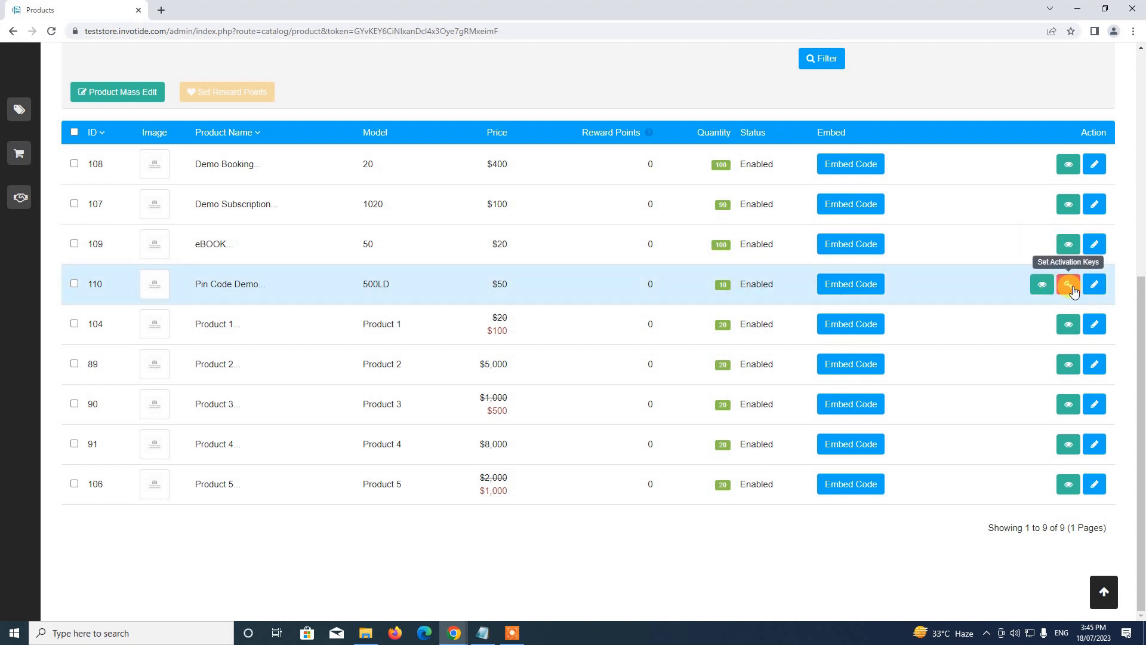
Review and save Pin Code Demo's ten activation keys (1200–9012) from the product list.
{"action": "left_click", "coordinate": [1069, 287]}
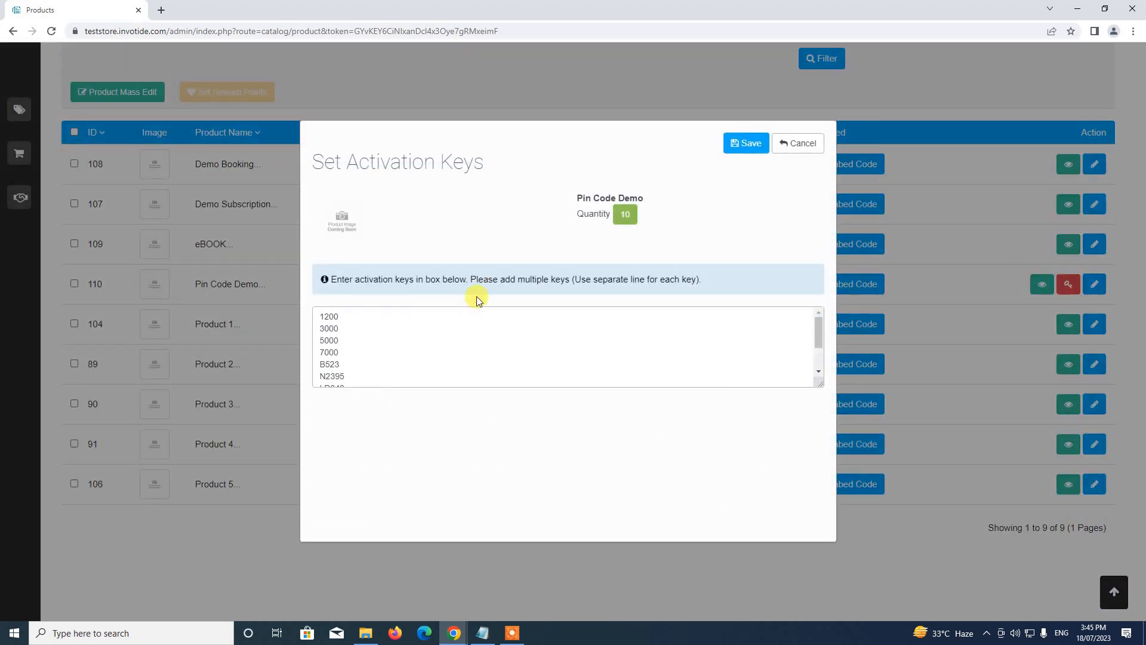
{"action": "scroll", "coordinate": [448, 311], "scroll_direction": "down", "scroll_amount": 2}
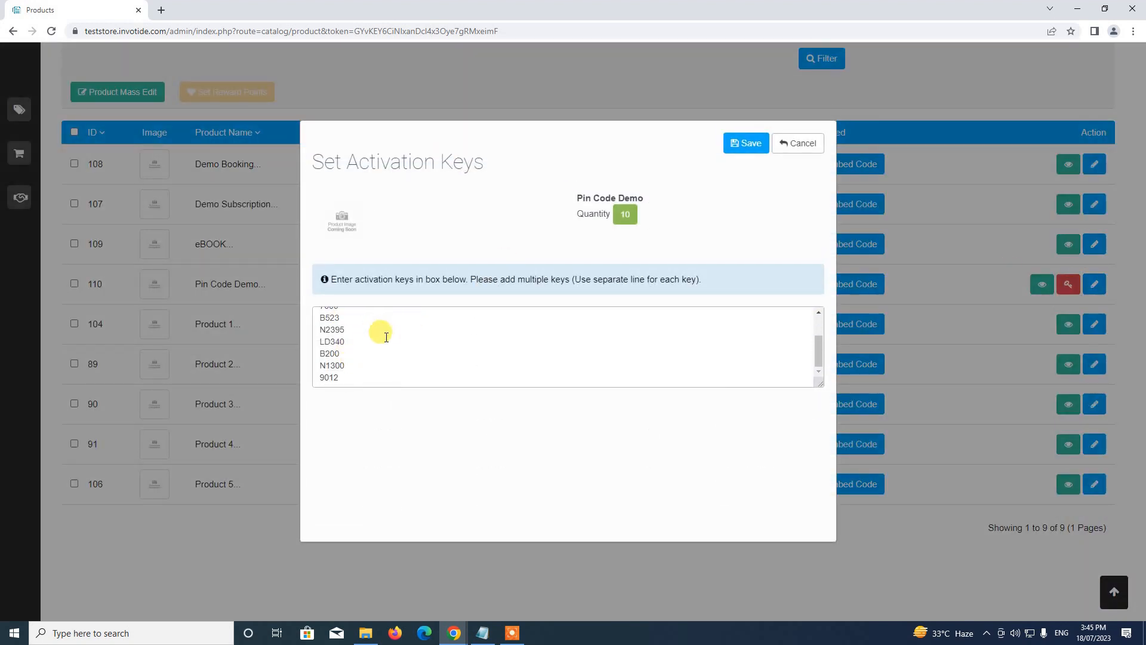
{"action": "scroll", "coordinate": [364, 331], "scroll_direction": "up", "scroll_amount": 3}
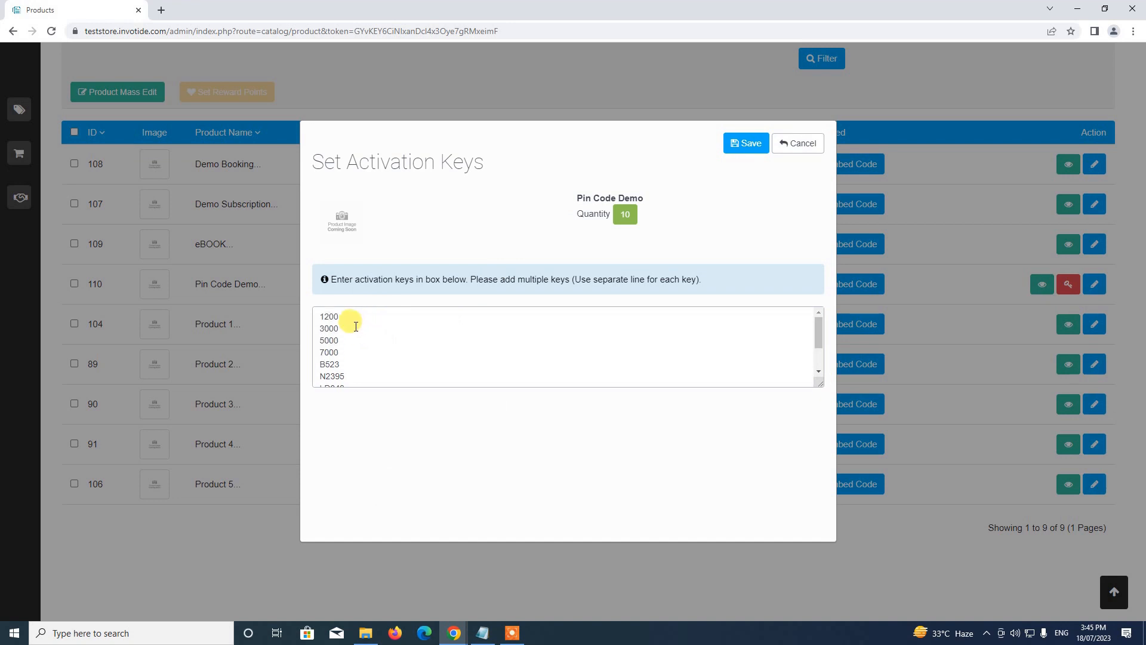
{"action": "scroll", "coordinate": [350, 343], "scroll_direction": "down", "scroll_amount": 1}
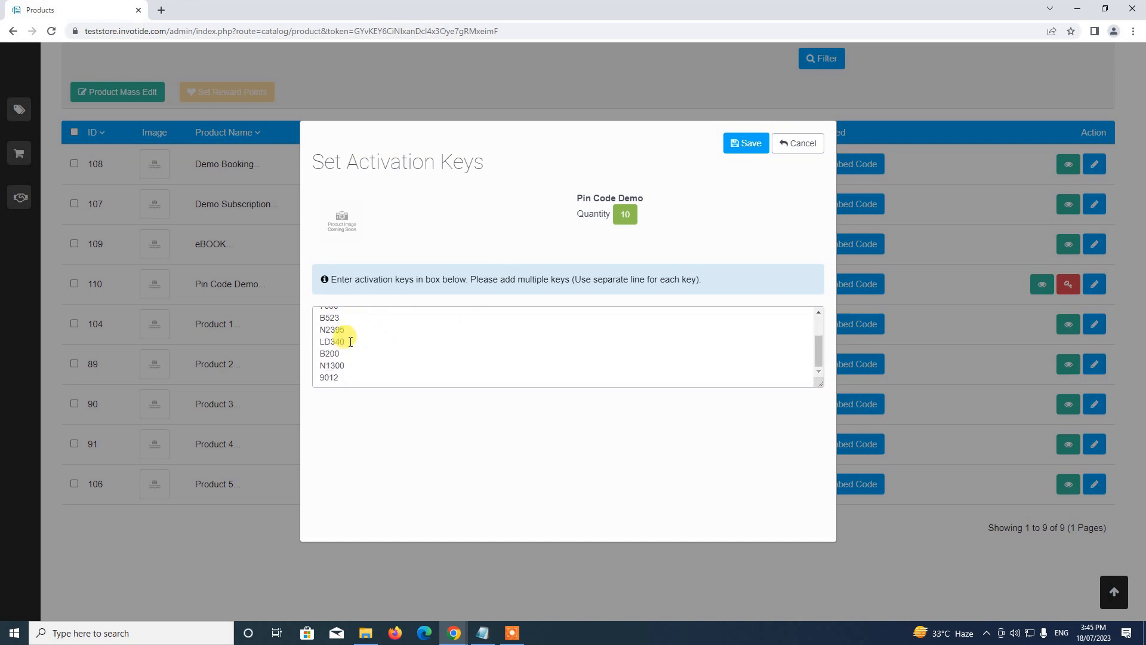
{"action": "scroll", "coordinate": [343, 334], "scroll_direction": "up", "scroll_amount": 1}
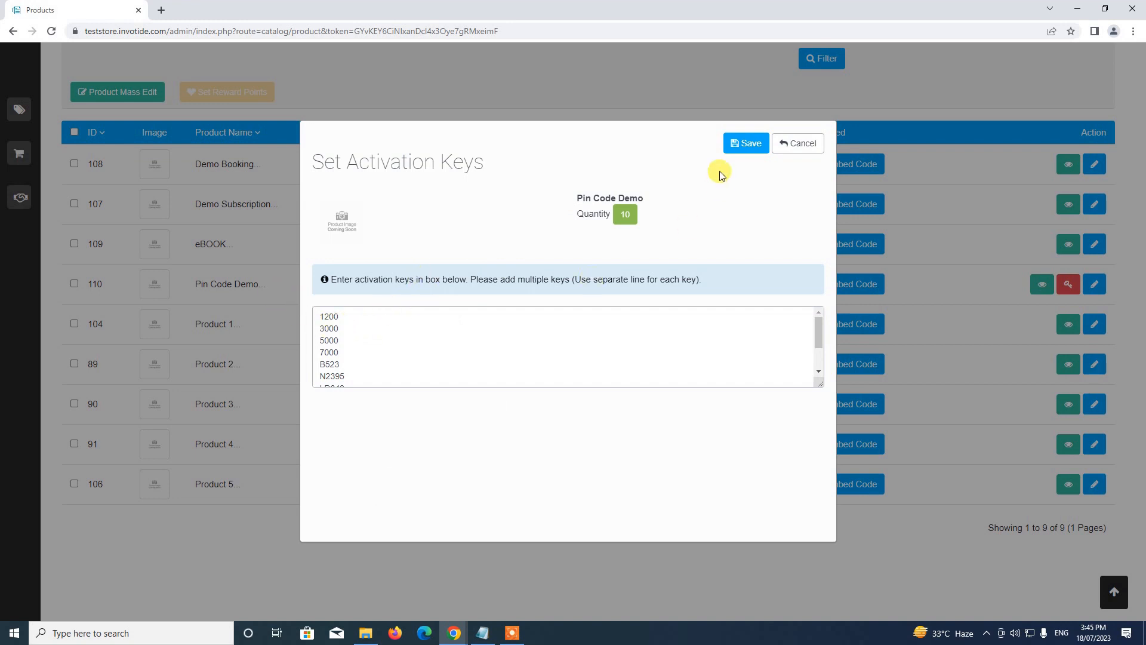
{"action": "left_click", "coordinate": [743, 147]}
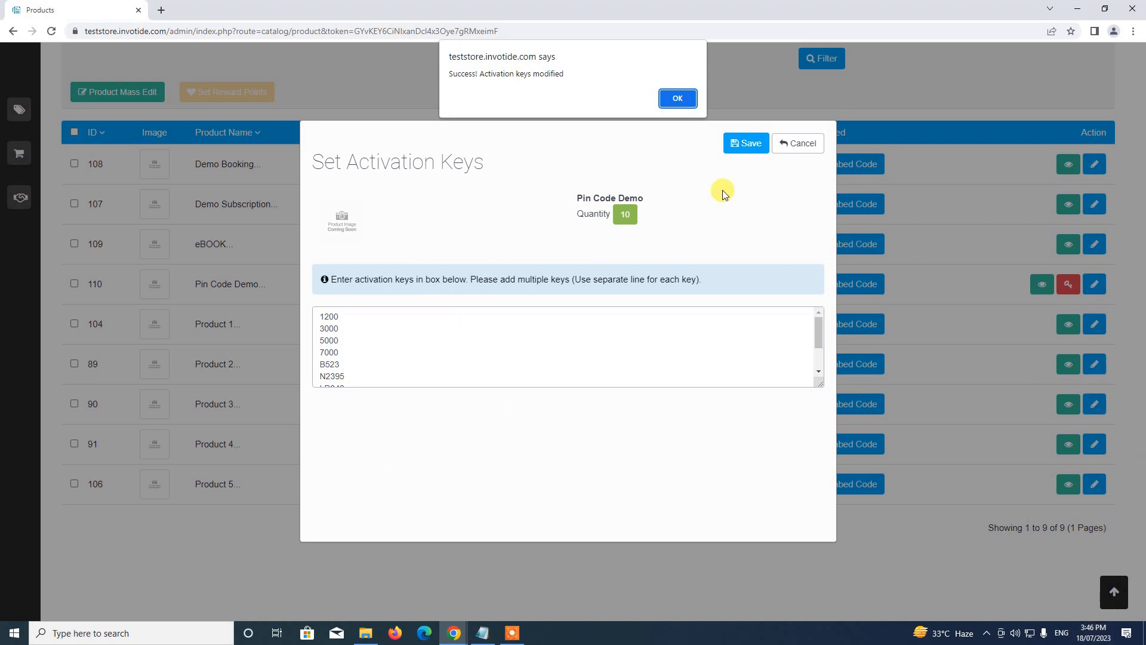
{"action": "left_click", "coordinate": [678, 98]}
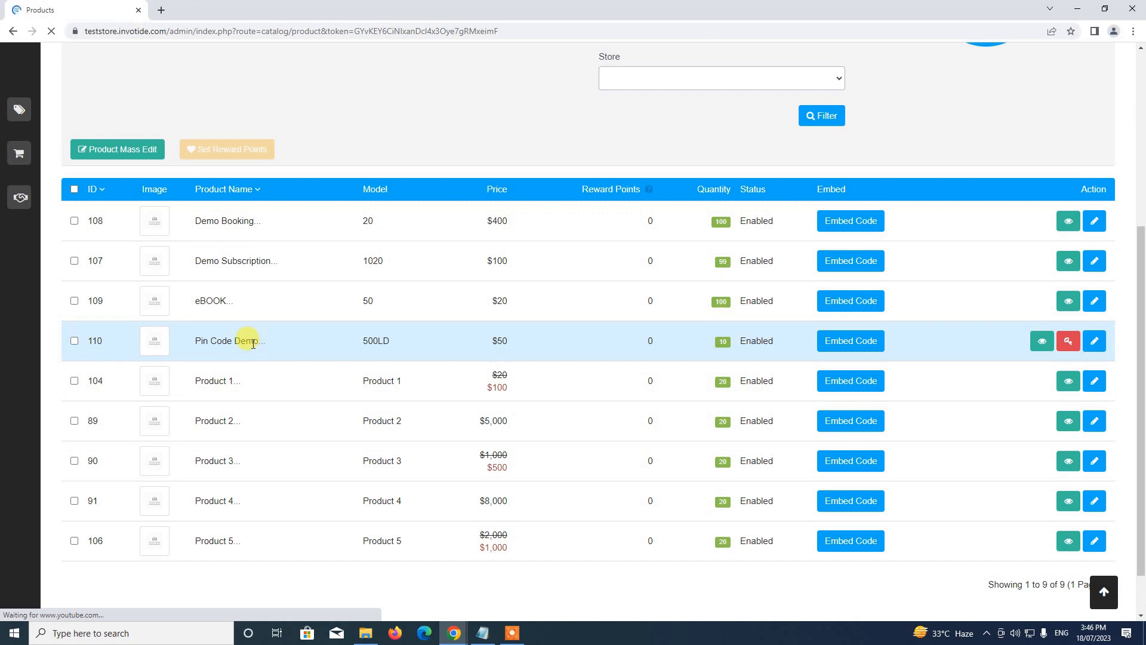
Open the live storefront from the administrator's account menu.
{"action": "scroll", "coordinate": [263, 344], "scroll_direction": "down", "scroll_amount": 1}
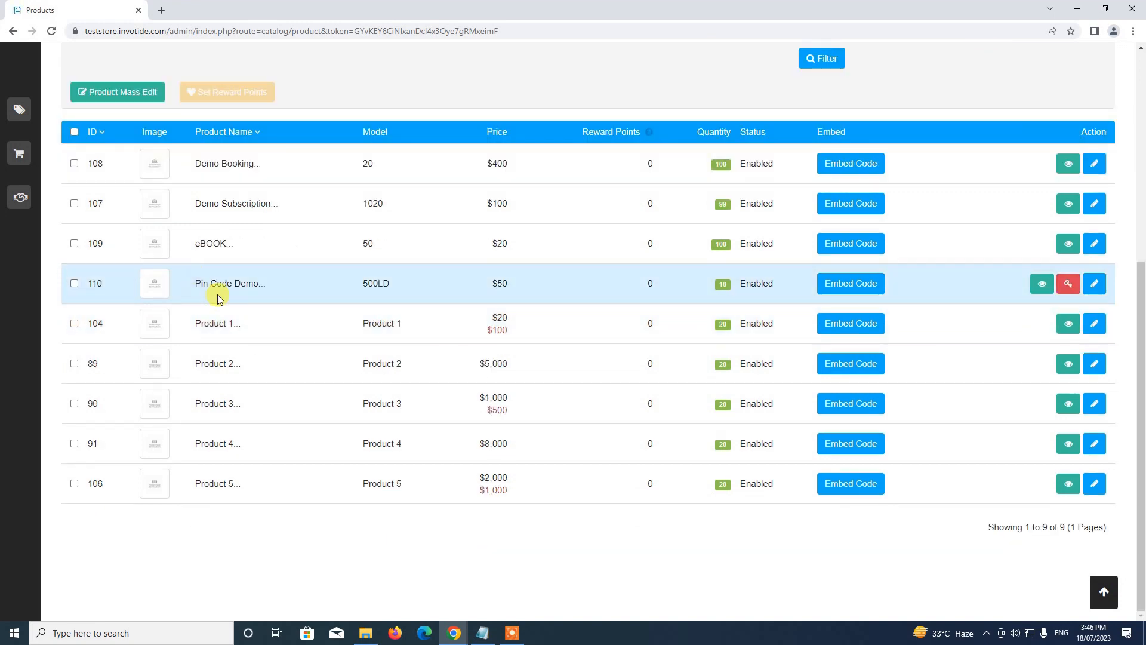
{"action": "scroll", "coordinate": [359, 292], "scroll_direction": "up", "scroll_amount": 6}
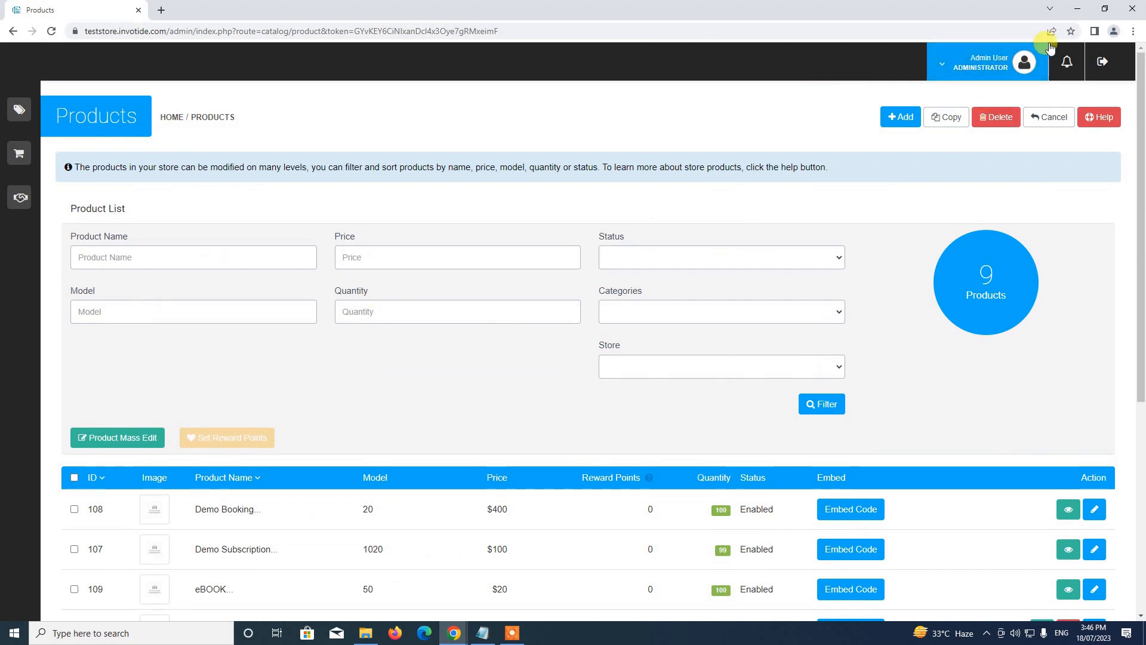
{"action": "left_click", "coordinate": [1007, 62]}
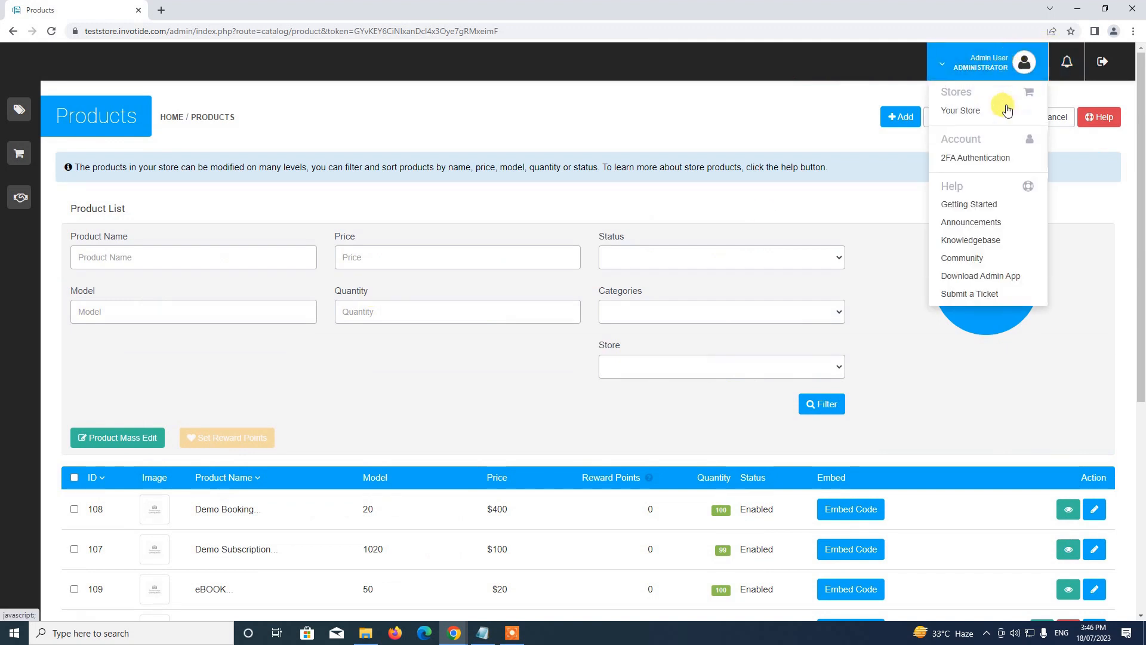
{"action": "left_click", "coordinate": [953, 110]}
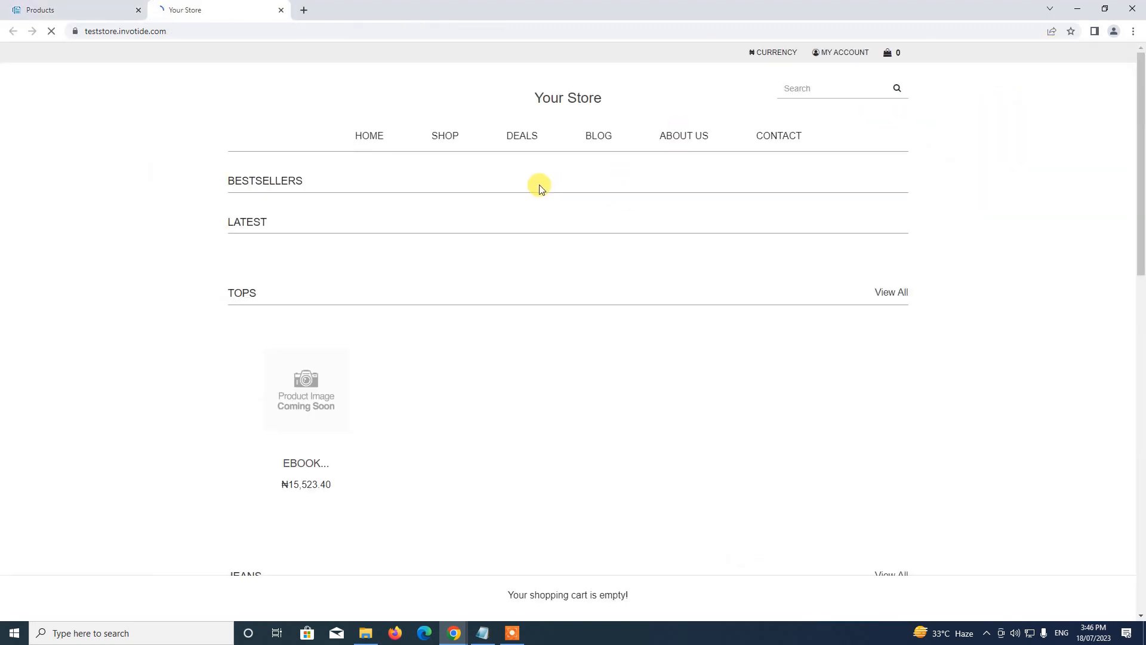
Add Pin Code Demo (₦38,808.51) from Dresses to the cart and go to checkout.
{"action": "scroll", "coordinate": [540, 189], "scroll_direction": "down", "scroll_amount": 5}
{"action": "scroll", "coordinate": [540, 189], "scroll_direction": "up", "scroll_amount": 5}
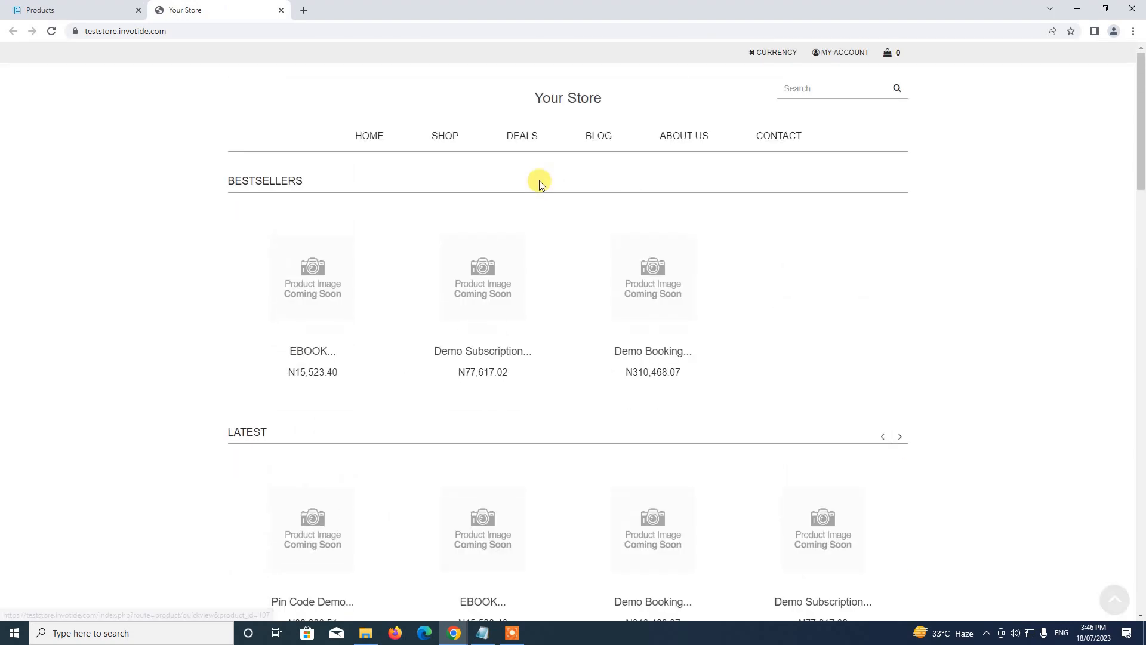
{"action": "scroll", "coordinate": [540, 187], "scroll_direction": "down", "scroll_amount": 5}
{"action": "scroll", "coordinate": [541, 187], "scroll_direction": "down", "scroll_amount": 8}
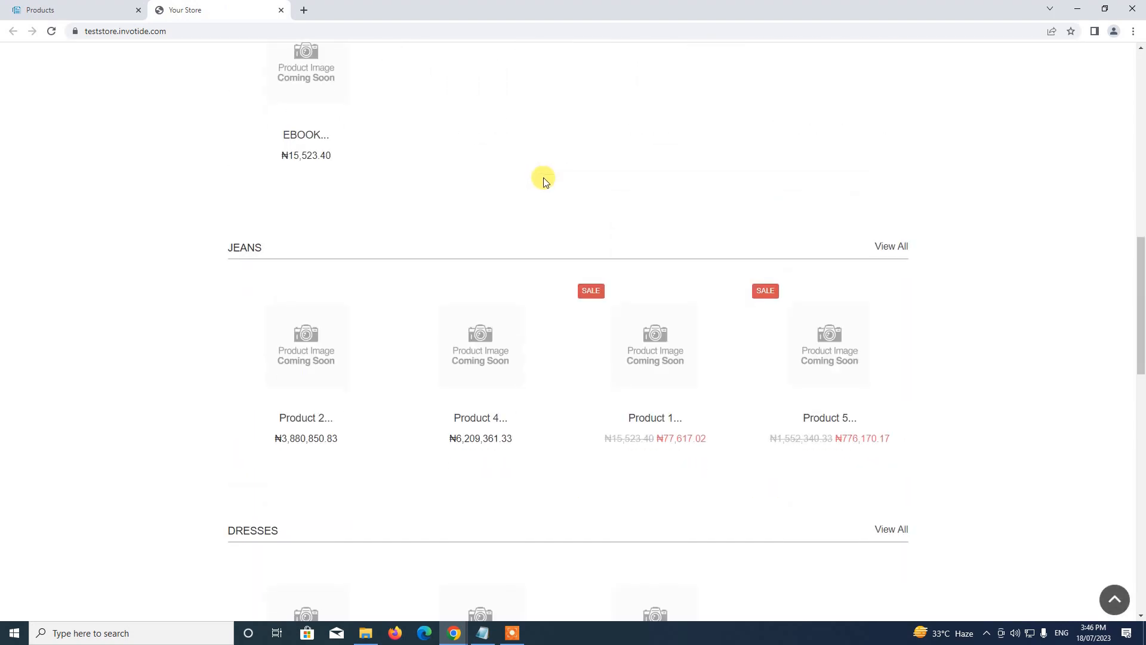
{"action": "scroll", "coordinate": [545, 180], "scroll_direction": "down", "scroll_amount": 6}
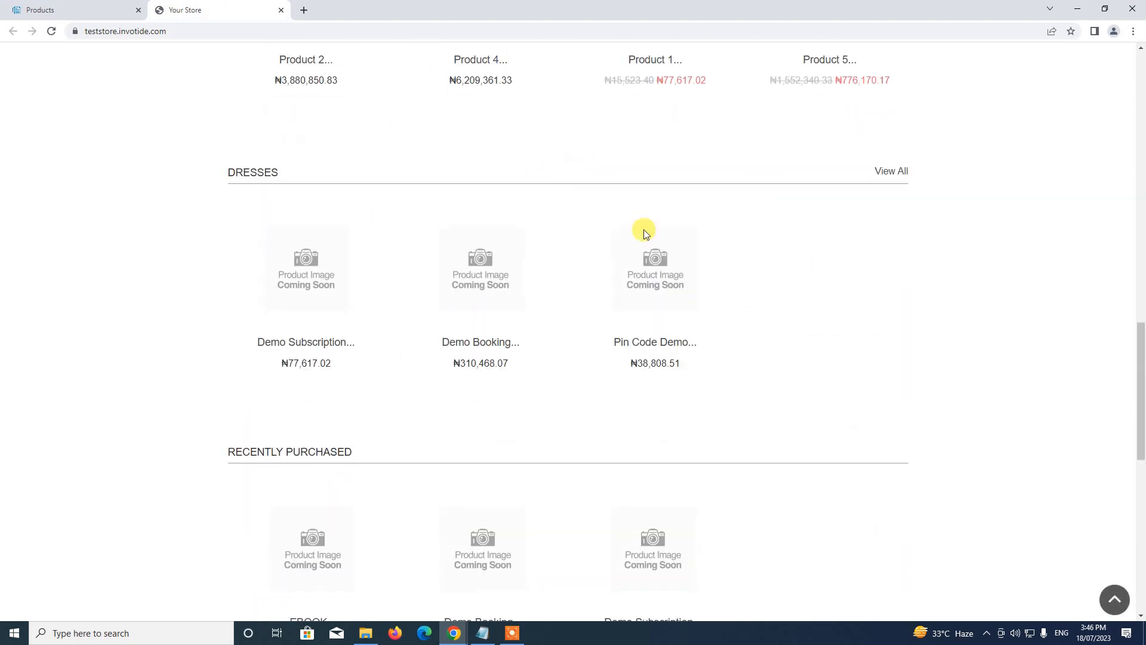
{"action": "left_click", "coordinate": [666, 289]}
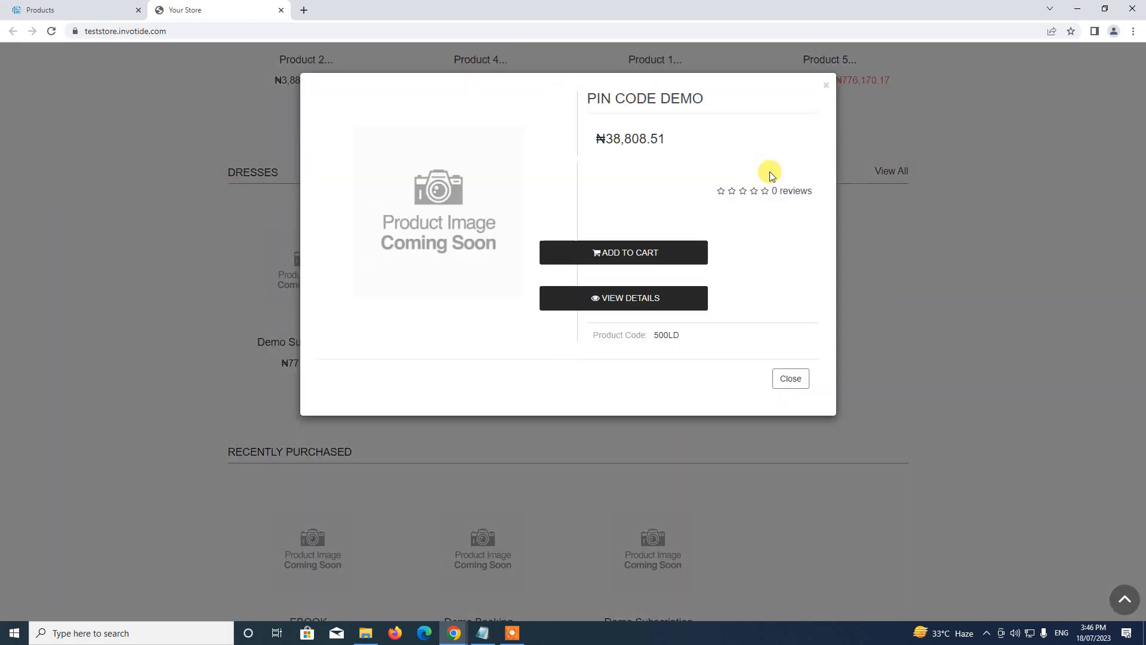
{"action": "left_click", "coordinate": [664, 252]}
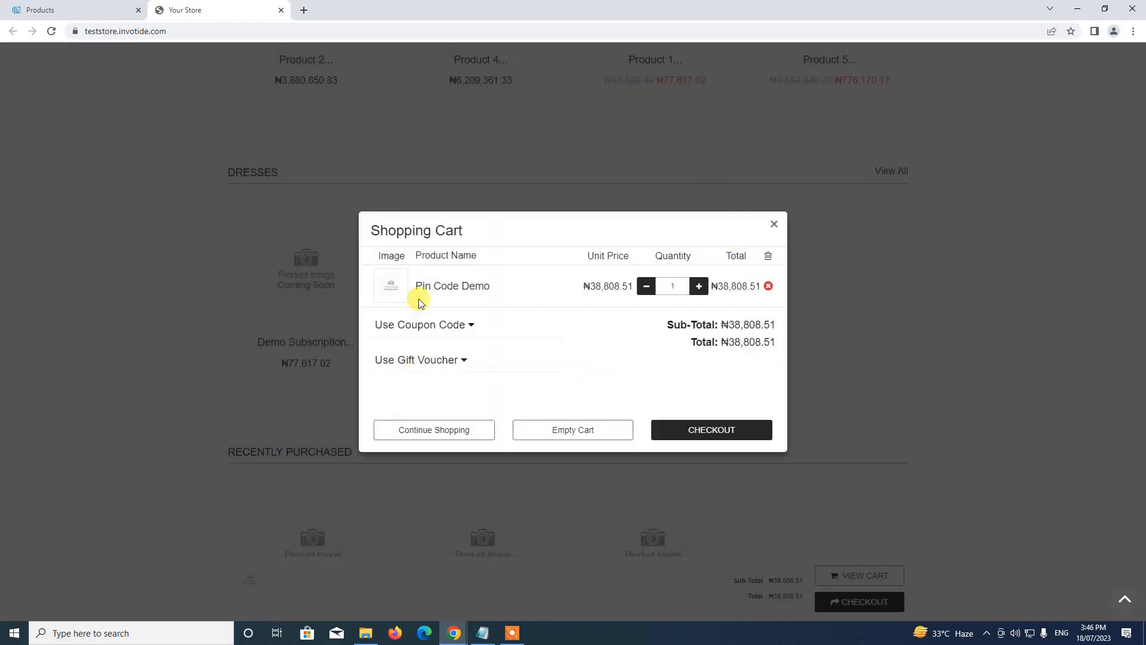
{"action": "left_click", "coordinate": [728, 433]}
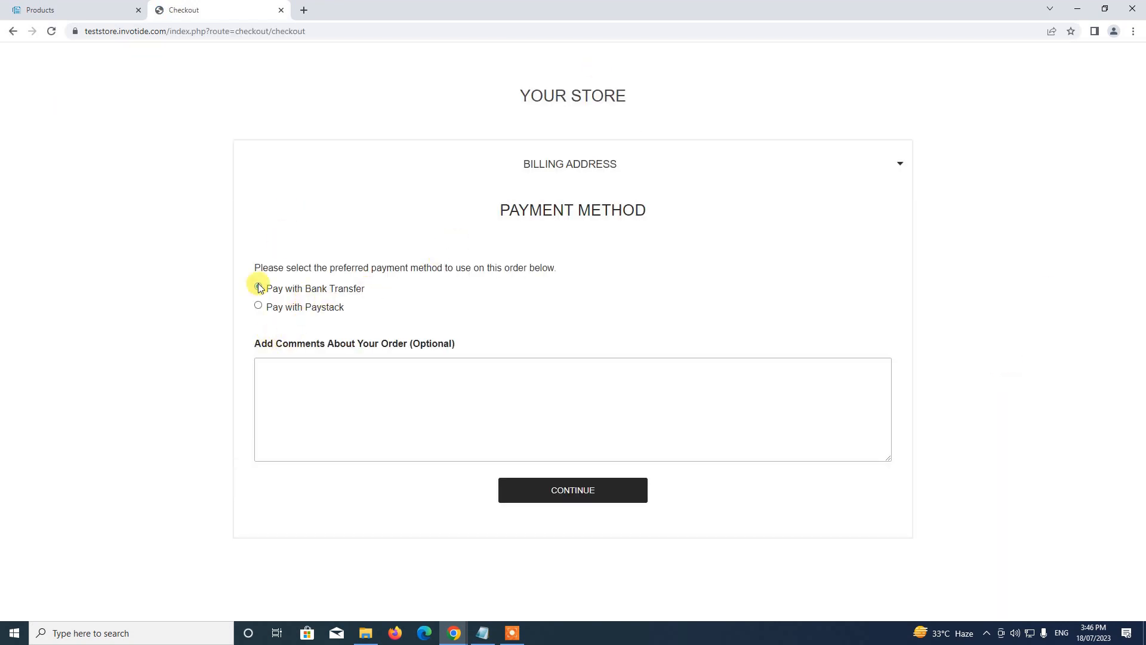
Place the order paying with Paystack's Success test option, then return to the admin Products tab.
{"action": "left_click", "coordinate": [278, 311]}
{"action": "left_click", "coordinate": [612, 489]}
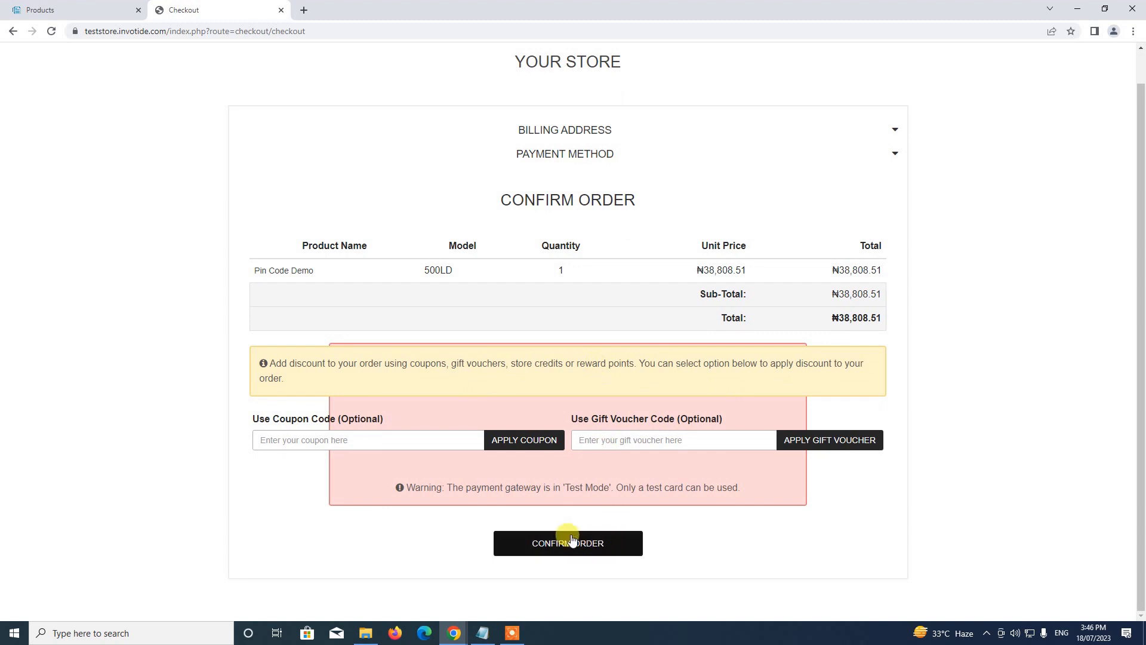
{"action": "left_click", "coordinate": [569, 544]}
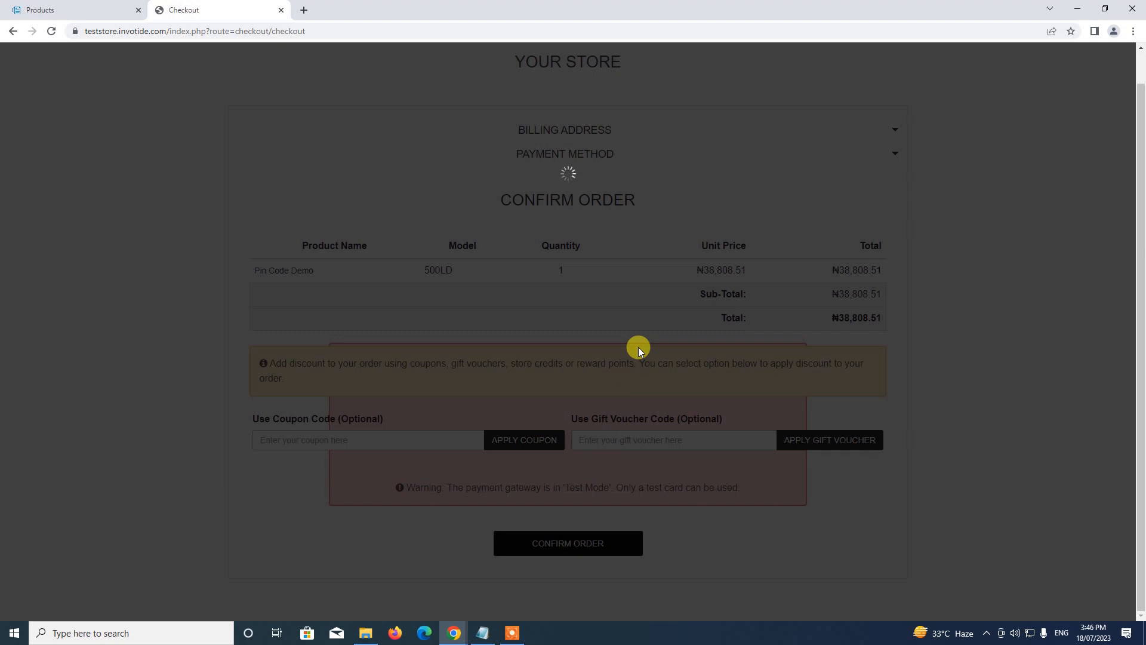
{"action": "left_click", "coordinate": [546, 224]}
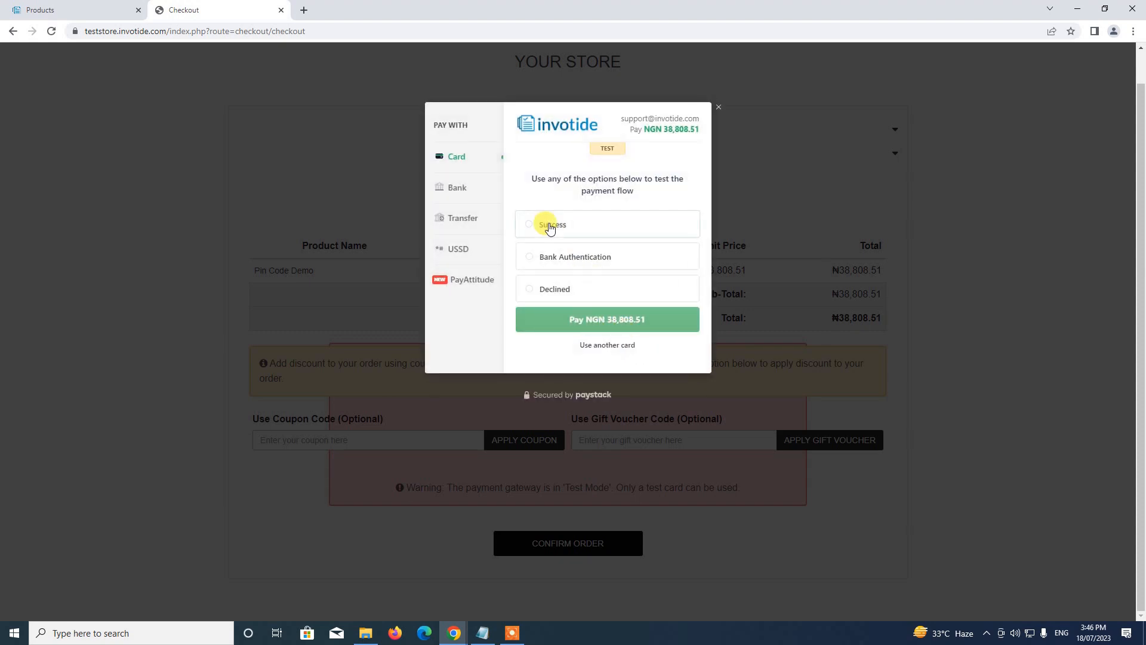
{"action": "left_click", "coordinate": [621, 319]}
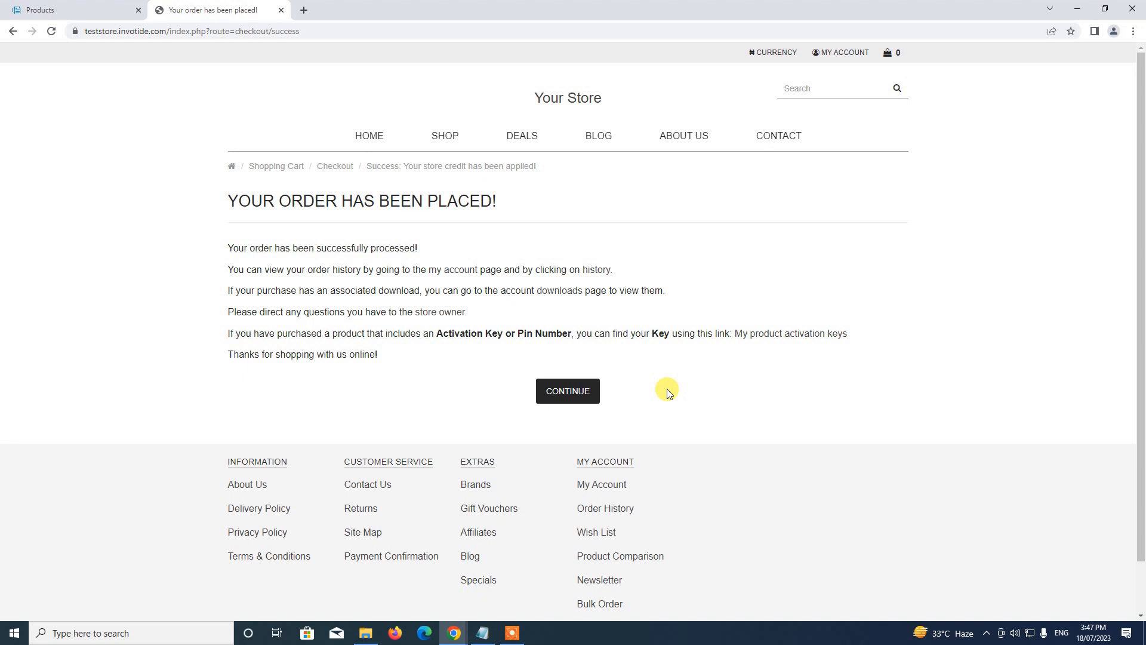
{"action": "left_click", "coordinate": [569, 392]}
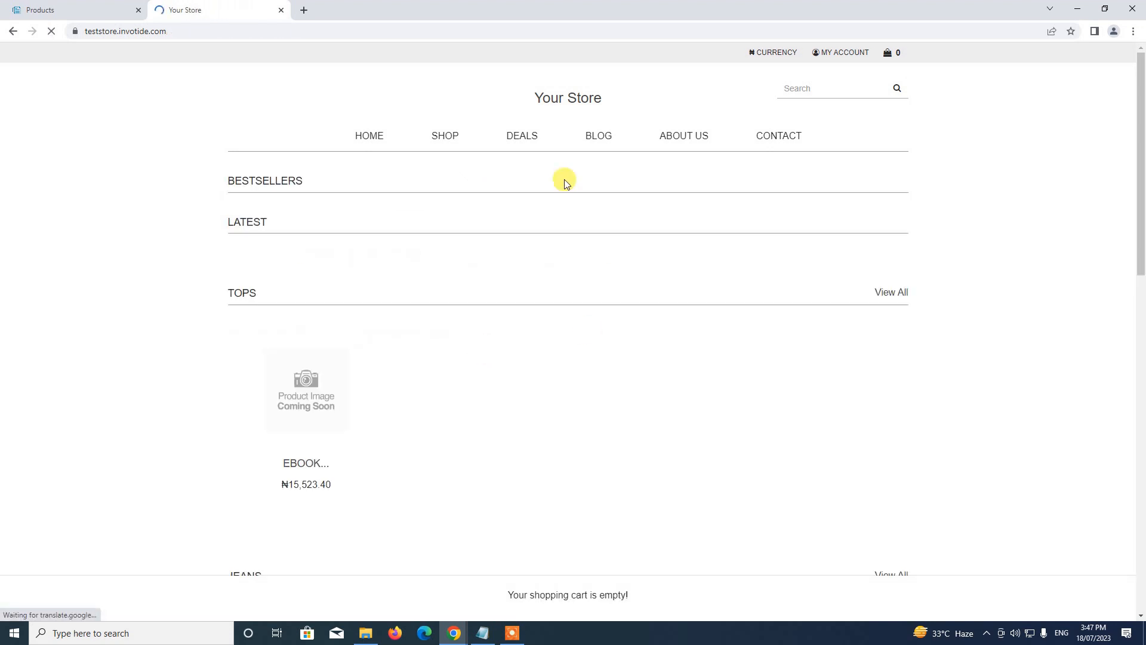
{"action": "left_click", "coordinate": [82, 10]}
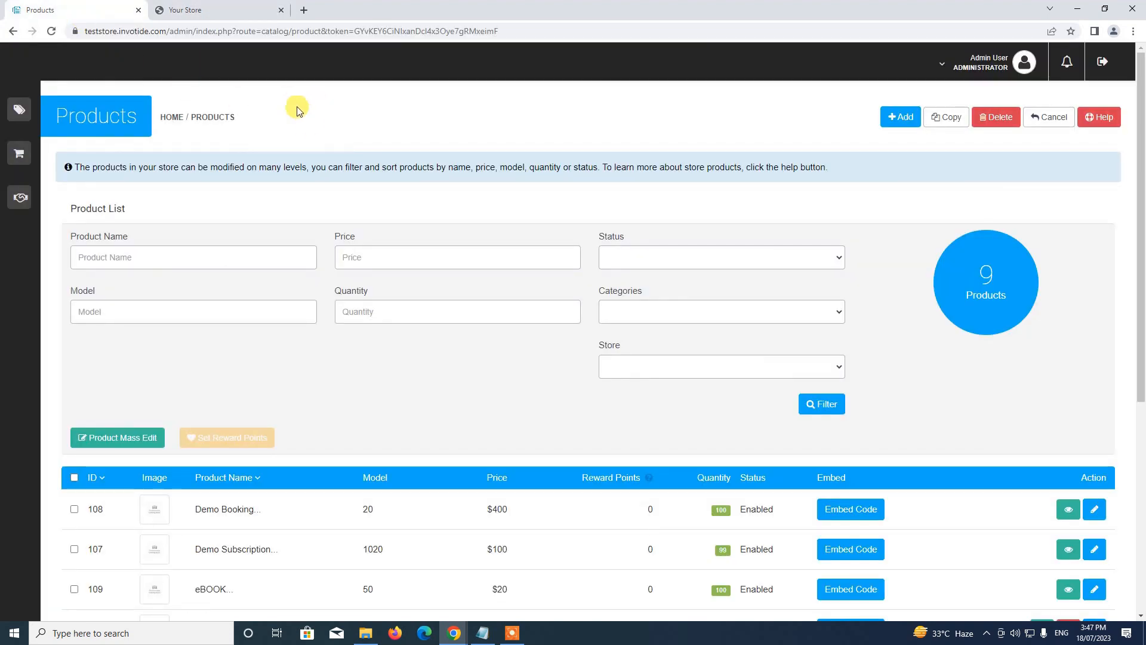
Go to Store Management > Sales > Orders to see order 23 for Pin Code Demo.
{"action": "mouse_move", "coordinate": [36, 103]}
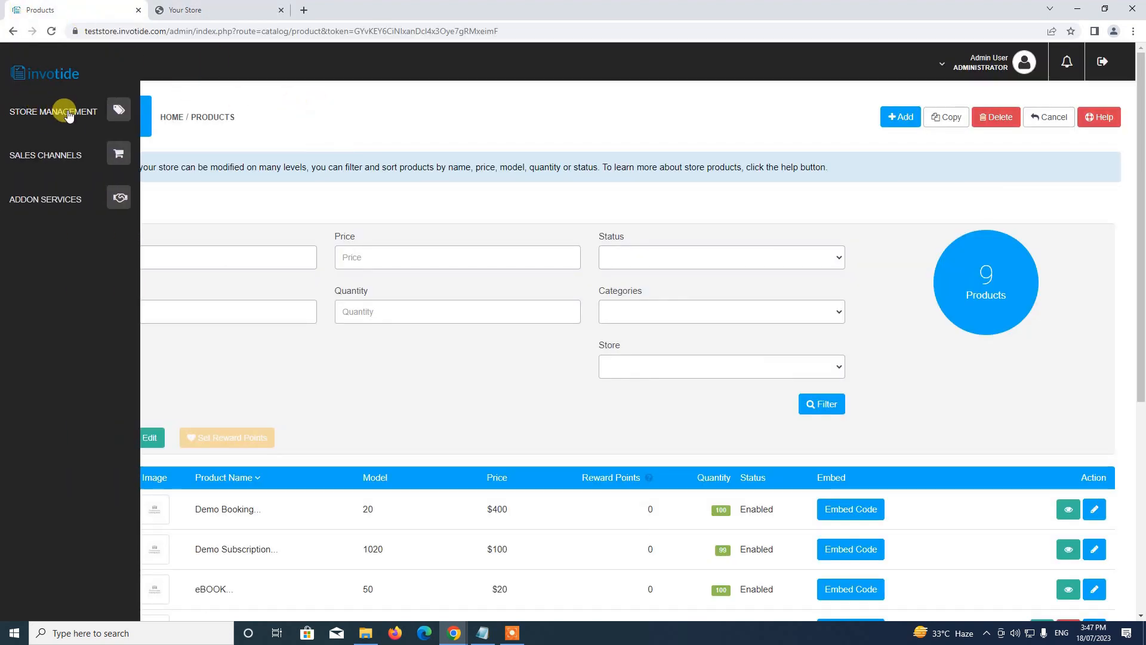
{"action": "left_click", "coordinate": [63, 114]}
{"action": "left_click", "coordinate": [25, 194]}
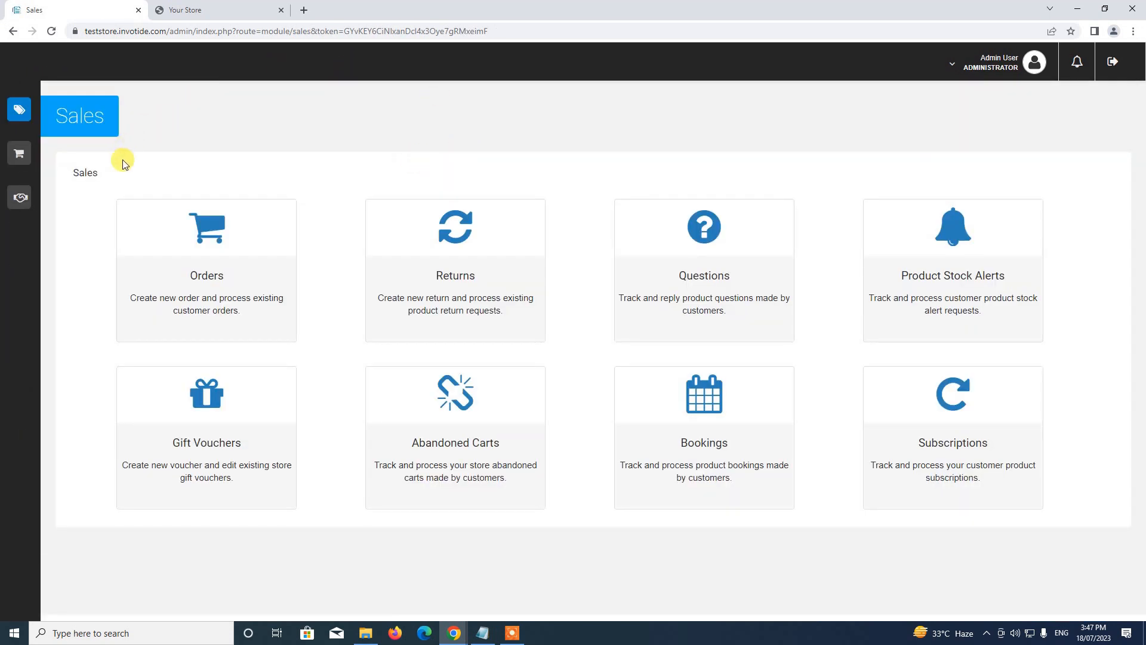
{"action": "left_click", "coordinate": [199, 270]}
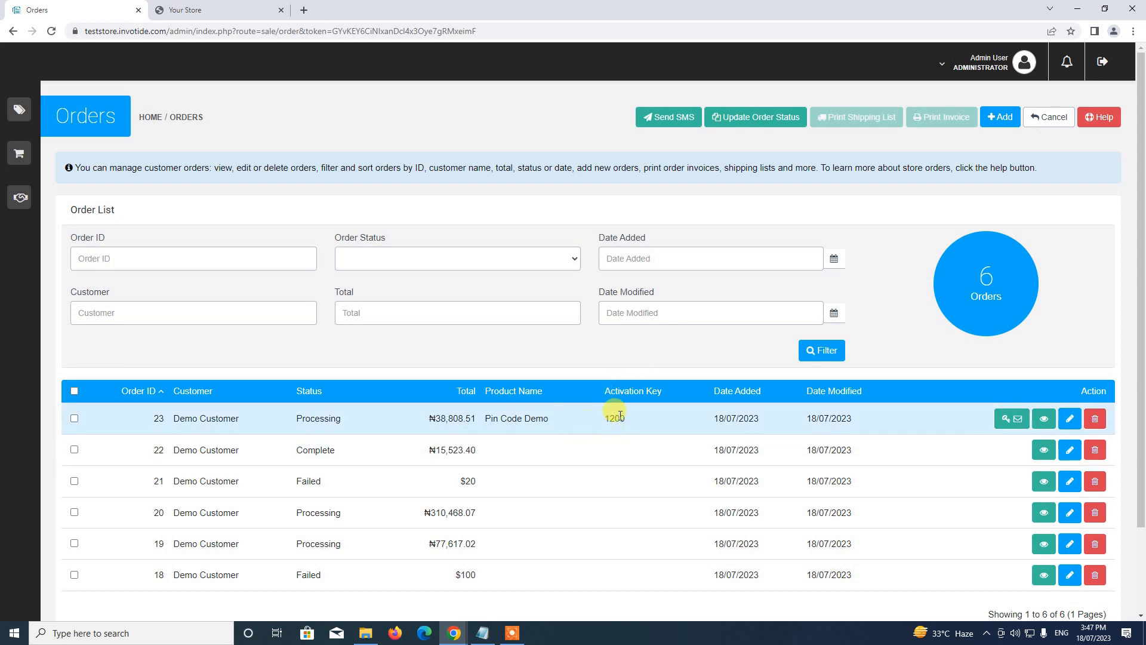
{"action": "left_click", "coordinate": [1046, 423]}
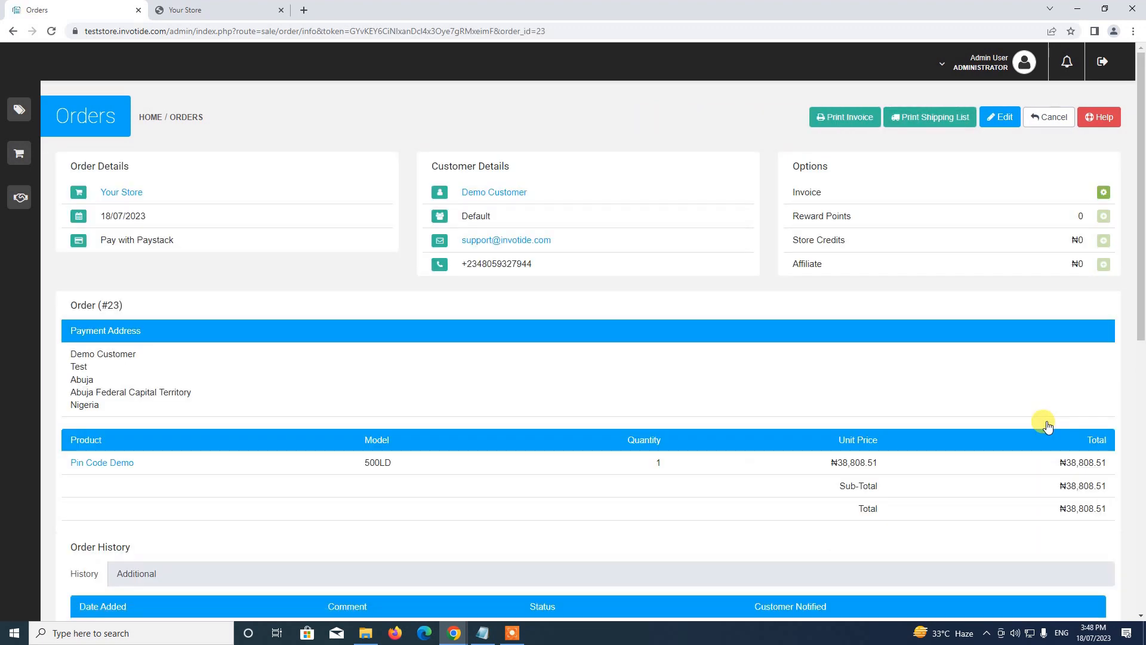
{"action": "scroll", "coordinate": [810, 364], "scroll_direction": "down", "scroll_amount": 9}
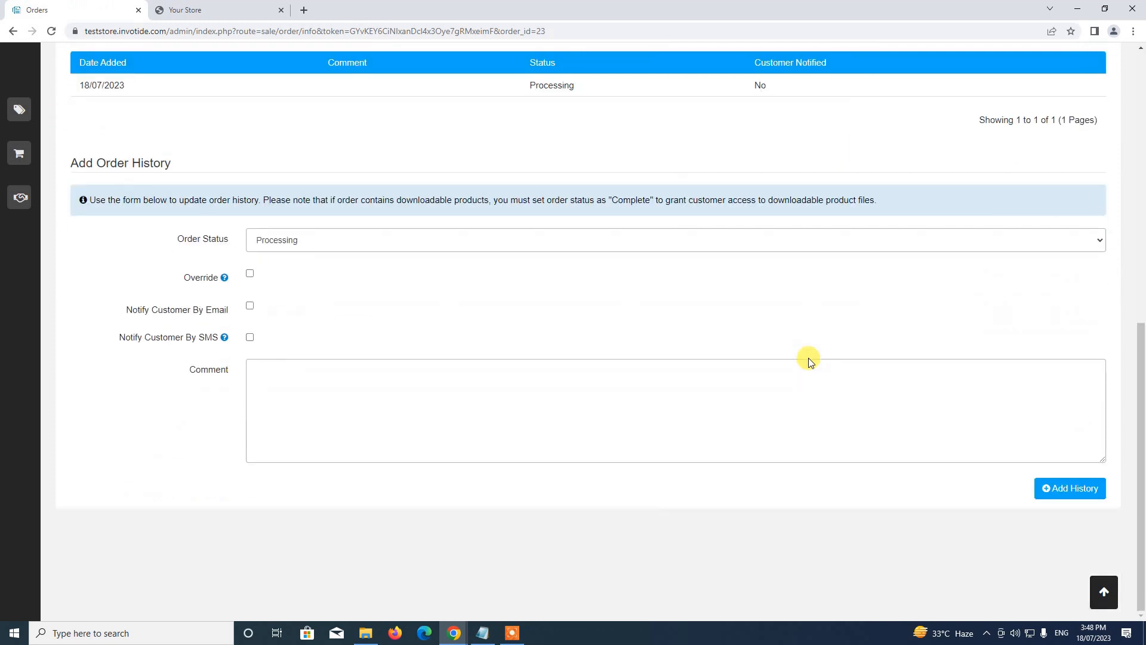
{"action": "scroll", "coordinate": [694, 246], "scroll_direction": "up", "scroll_amount": 4}
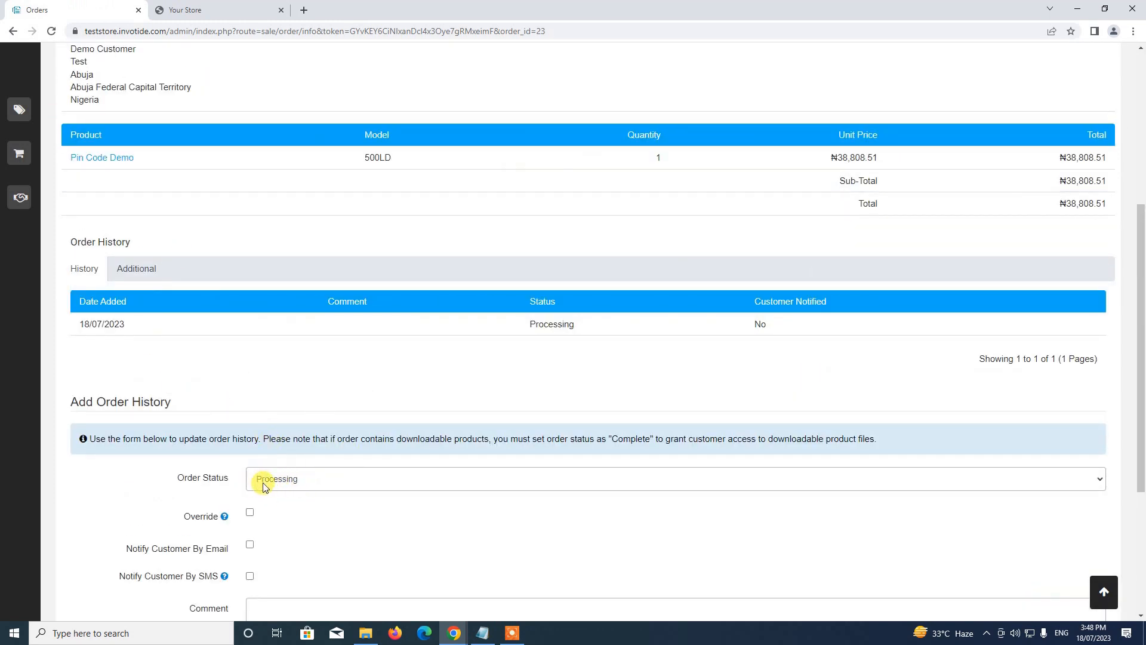
{"action": "scroll", "coordinate": [273, 476], "scroll_direction": "down", "scroll_amount": 1}
{"action": "scroll", "coordinate": [271, 471], "scroll_direction": "down", "scroll_amount": 1}
{"action": "scroll", "coordinate": [269, 466], "scroll_direction": "up", "scroll_amount": 4}
{"action": "scroll", "coordinate": [251, 406], "scroll_direction": "down", "scroll_amount": 4}
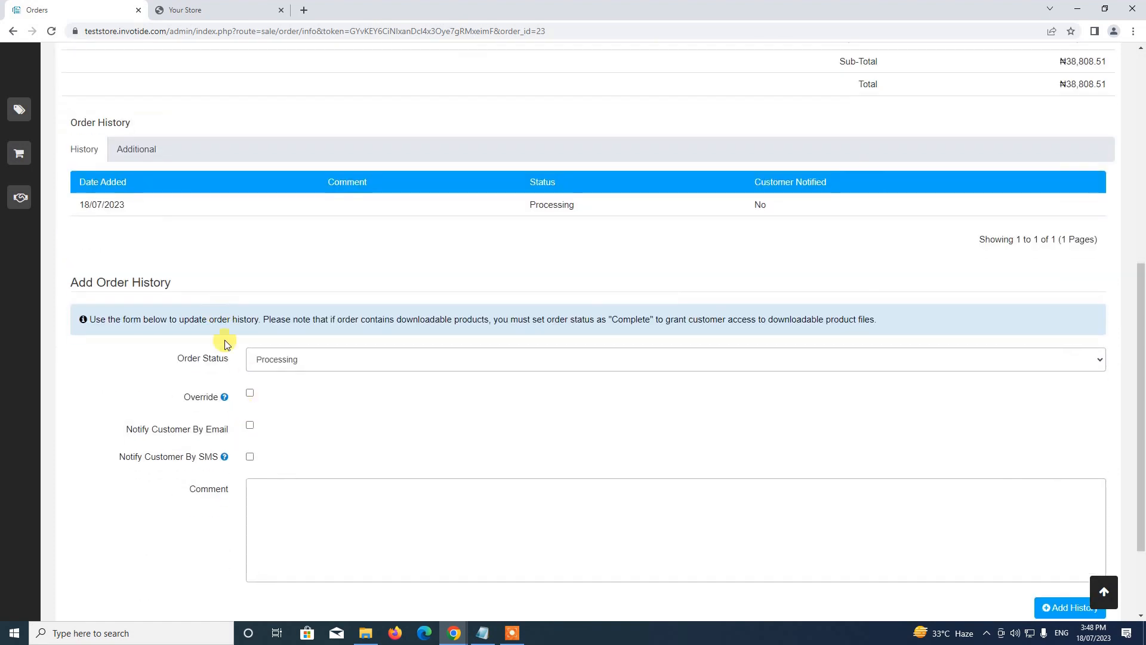
{"action": "scroll", "coordinate": [305, 468], "scroll_direction": "up", "scroll_amount": 8}
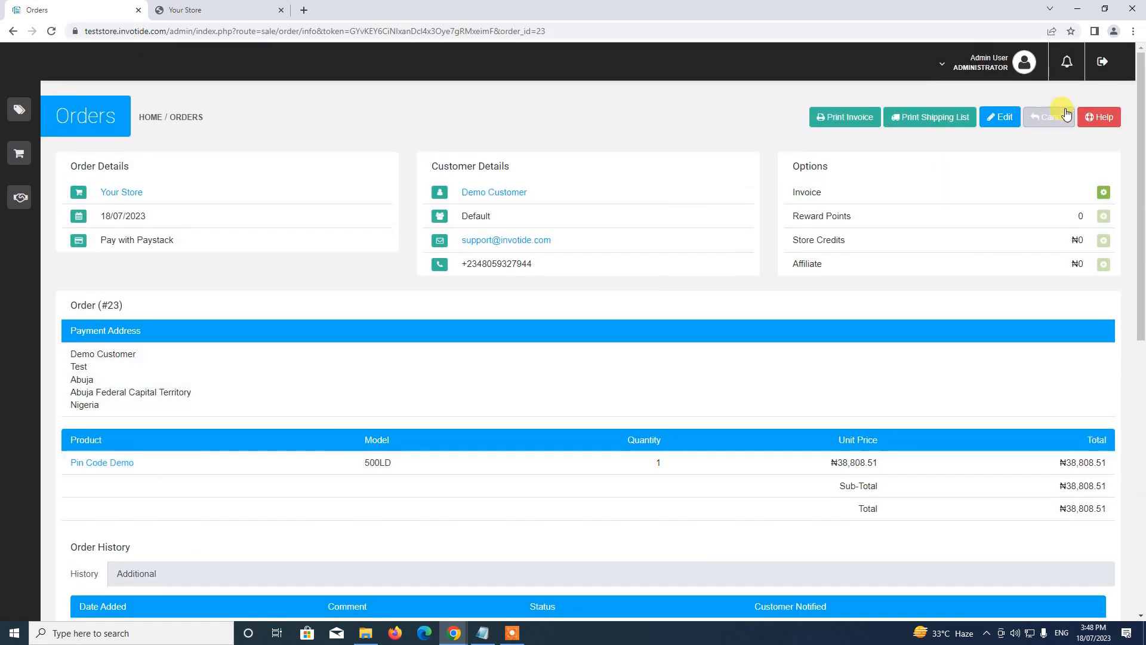
{"action": "left_click", "coordinate": [1053, 127]}
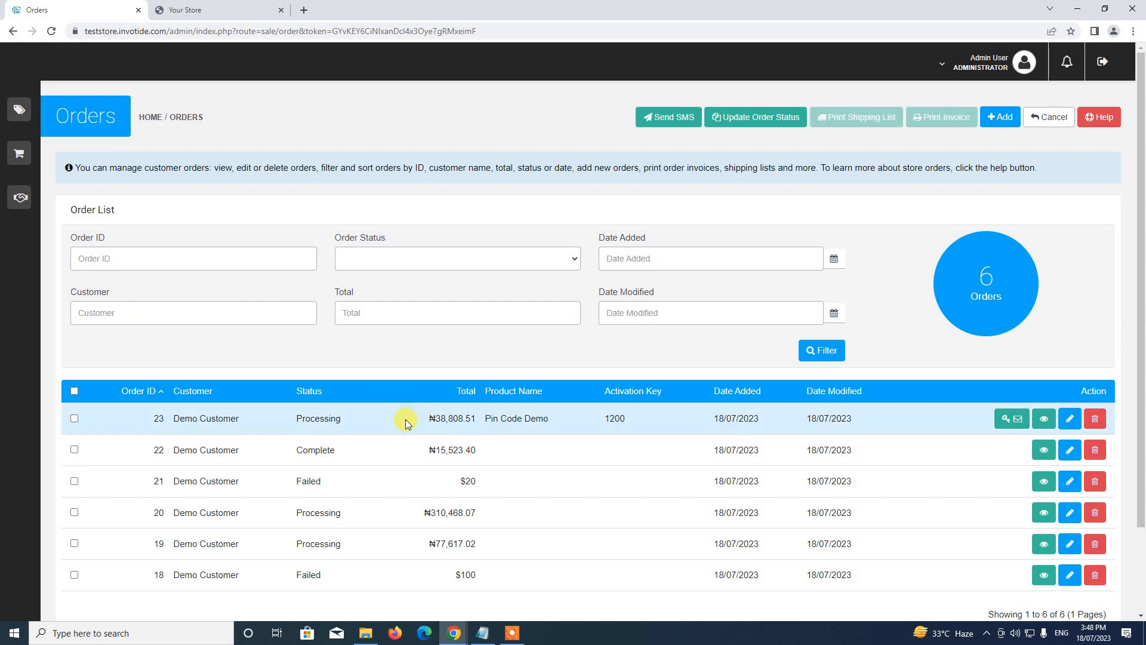
Send order 23's activation key to the customer, dismiss the success alert, and open the Dashboard.
{"action": "left_click", "coordinate": [1016, 428]}
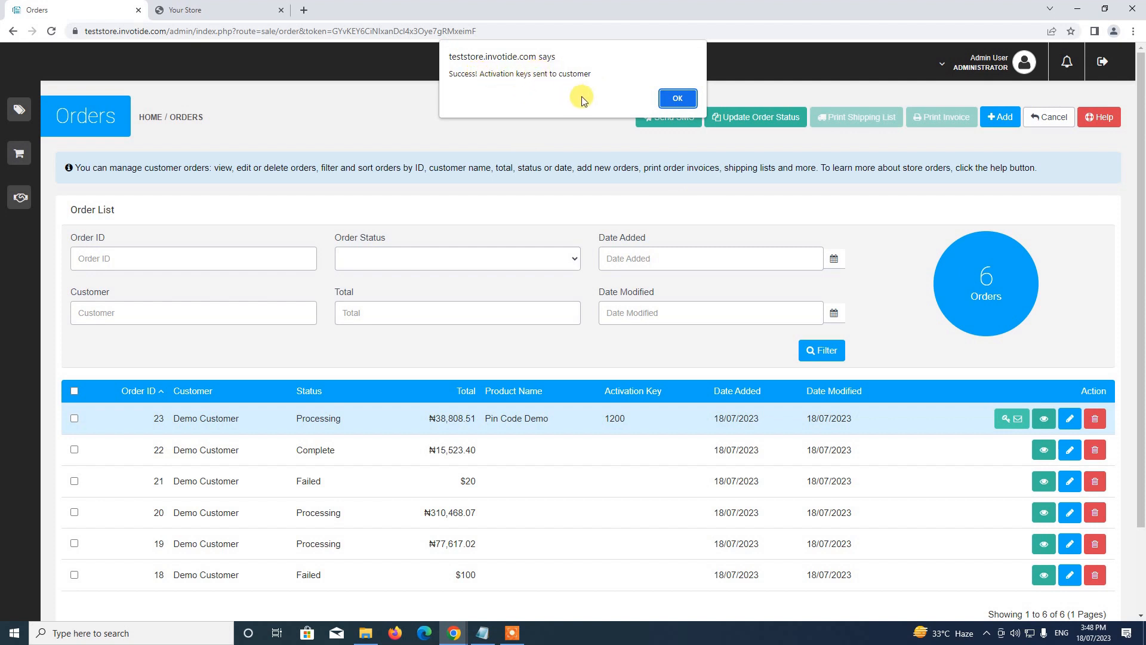
{"action": "left_click", "coordinate": [679, 100]}
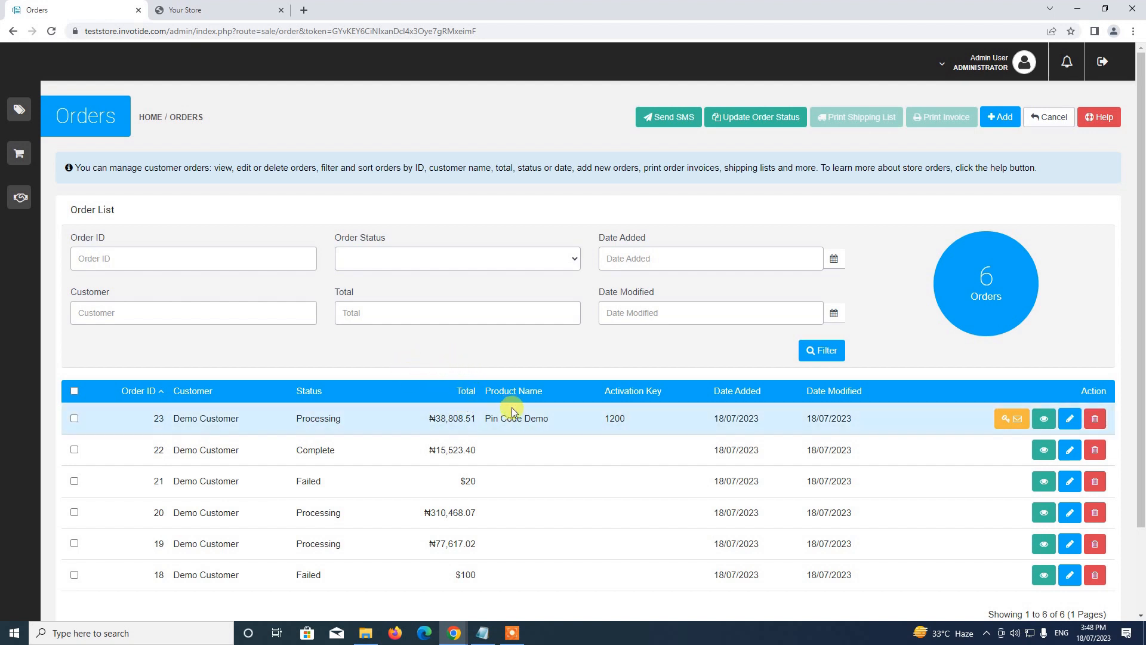
{"action": "mouse_move", "coordinate": [20, 109]}
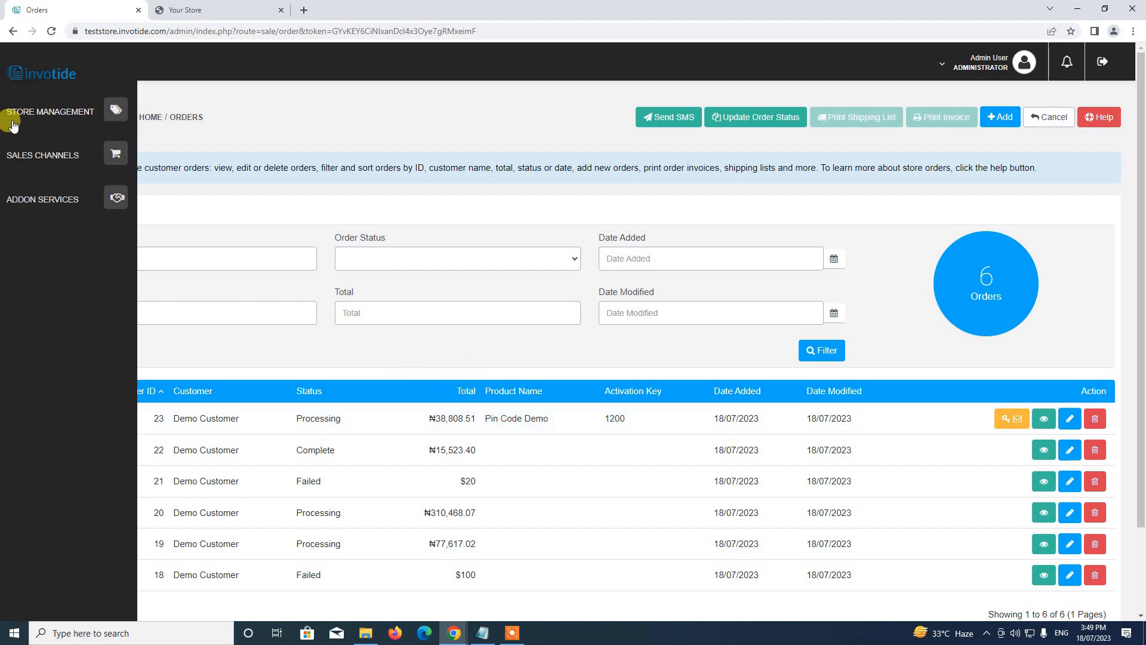
{"action": "left_click", "coordinate": [118, 109]}
{"action": "left_click", "coordinate": [31, 143]}
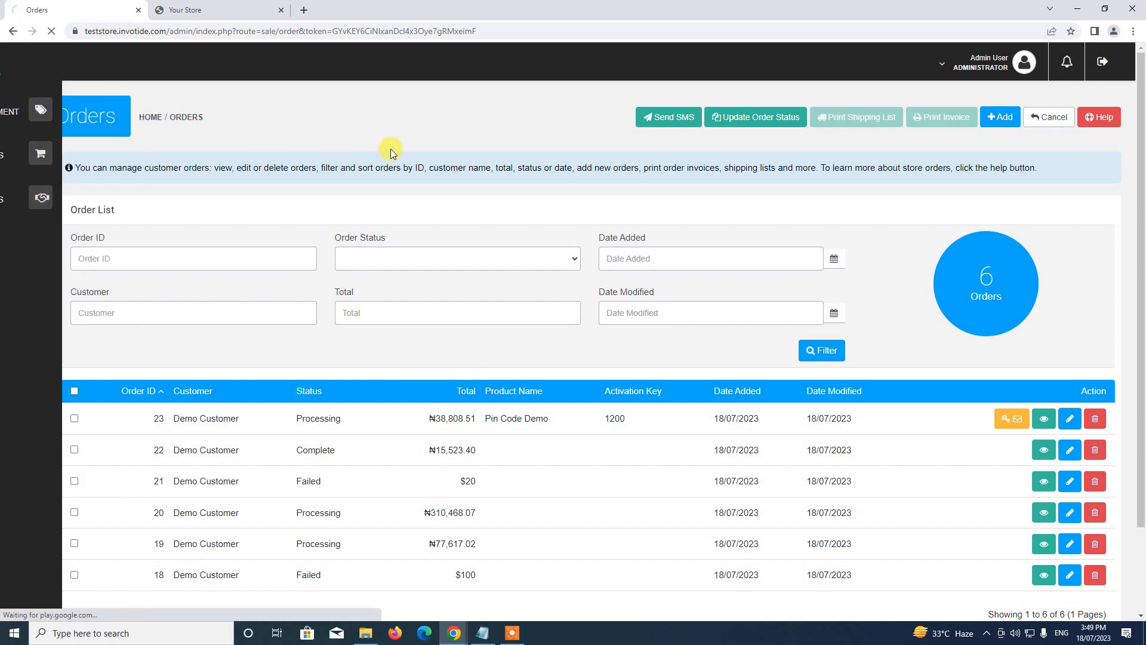